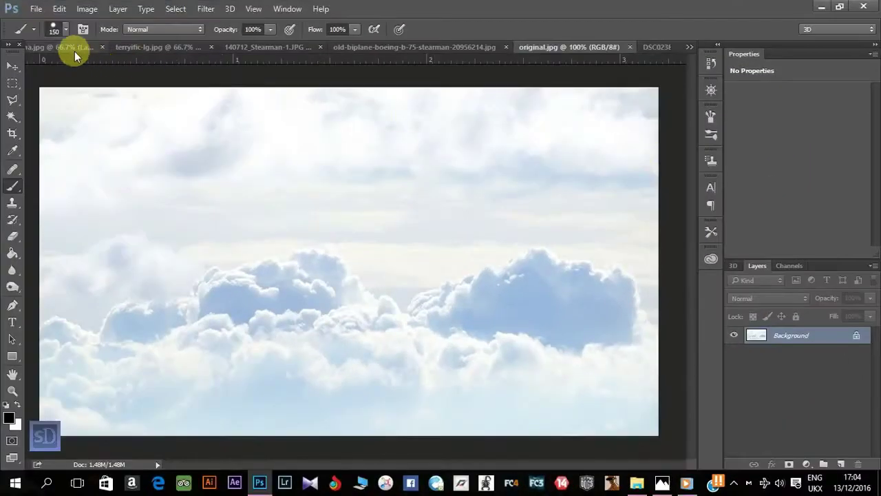
Drag the masked banana layer from the banana document into the cloud sky photo.
left_click(77, 49)
left_click(734, 358)
left_click(733, 357)
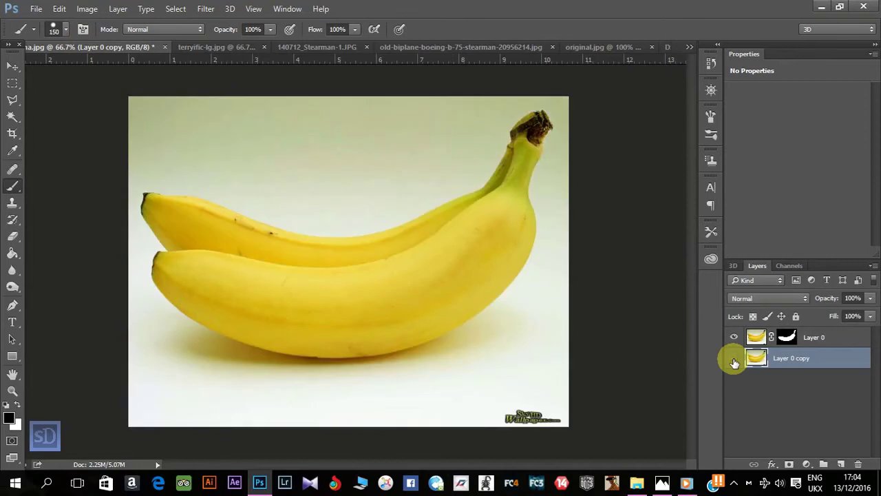
left_click(733, 357)
left_click(812, 337)
left_click(12, 66)
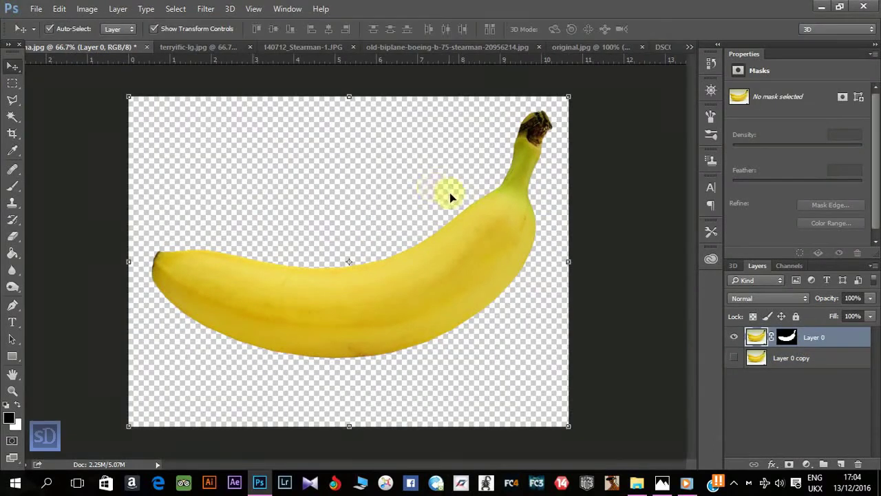
mouse_move(448, 197)
left_mouse_down()
mouse_move(569, 59)
mouse_move(461, 225)
left_mouse_up()
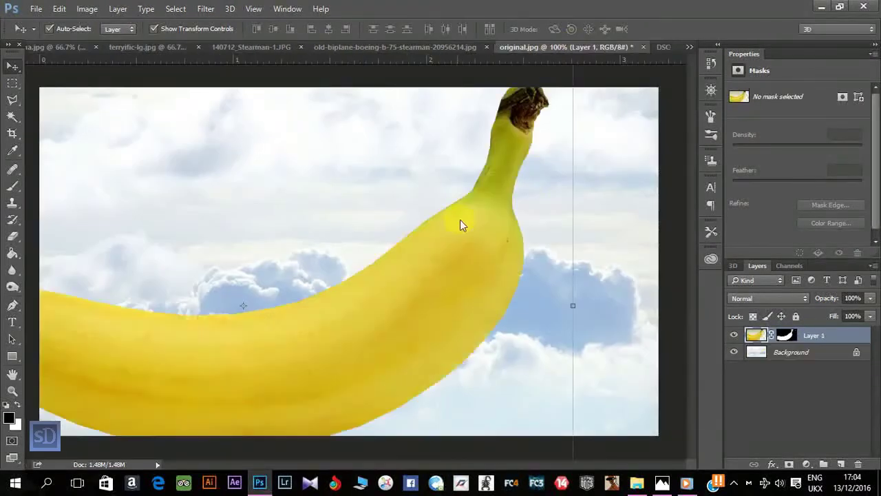
Flip the banana horizontally, scale it below 79% and centre it high over the clouds.
key("ctrl+t")
right_click(574, 309)
left_click(585, 287)
key("ctrl+0")
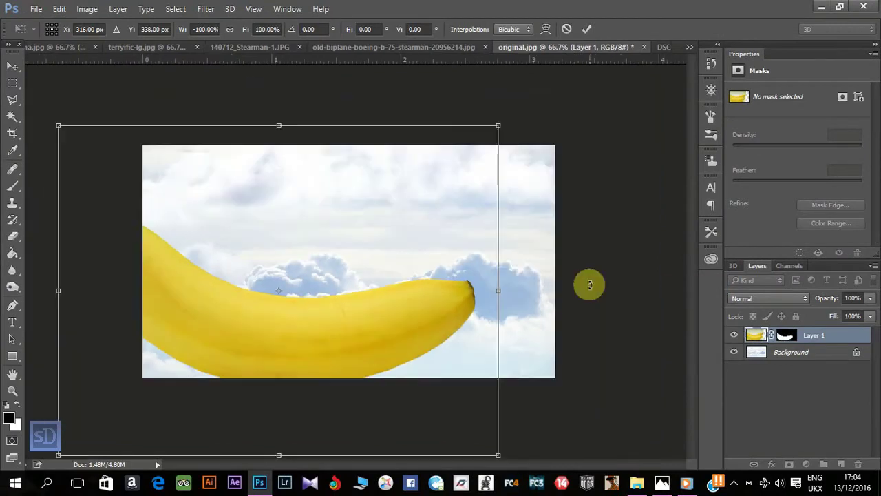
left_click_drag(498, 454, 454, 419)
left_click_drag(360, 338, 425, 335)
left_click_drag(521, 409, 488, 366)
left_click_drag(410, 320, 410, 300)
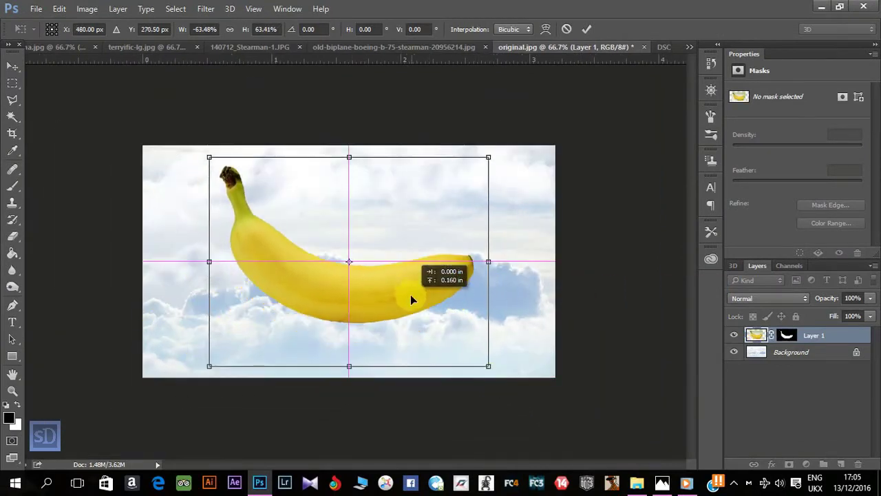
key("Return")
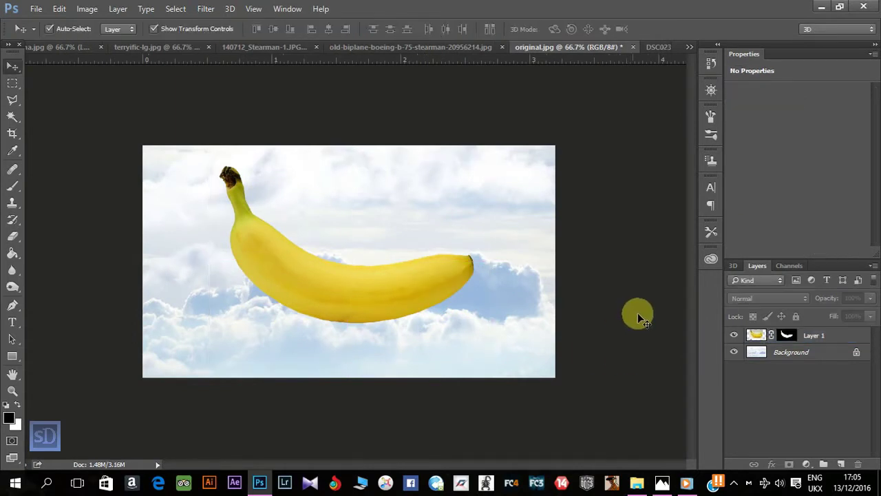
In 140712_Stearman, duplicate Layer 0 and delete the copy's layer mask.
left_click(173, 52)
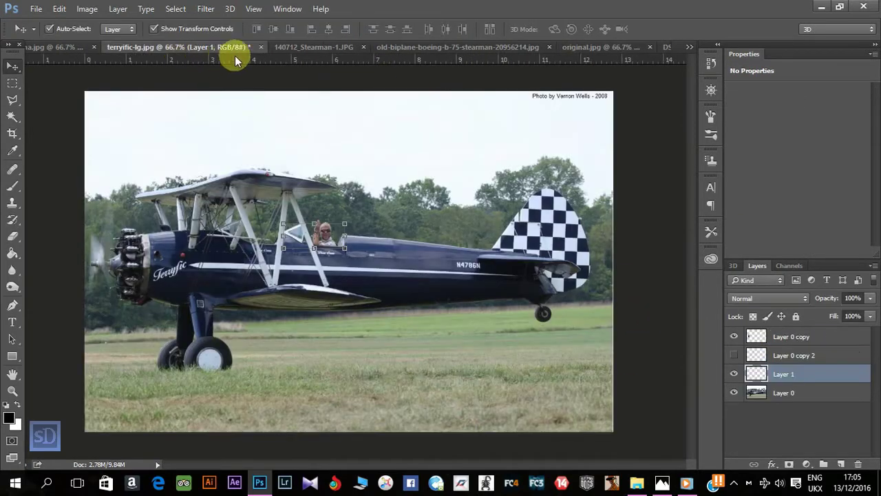
left_click(293, 51)
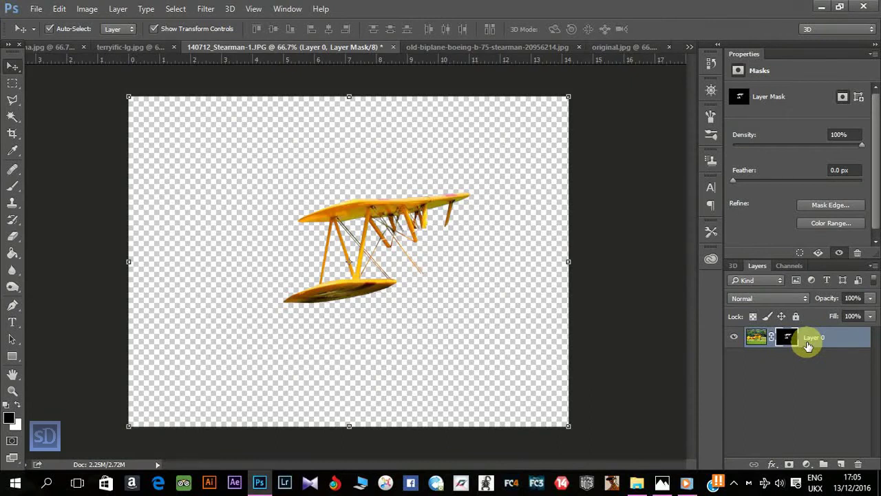
left_click_drag(809, 346, 809, 357)
right_click(813, 359)
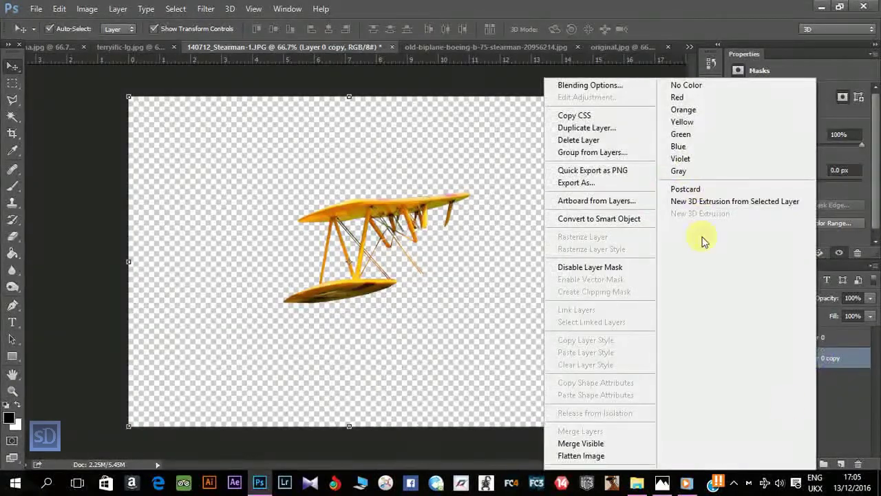
left_click(832, 372)
right_click(792, 362)
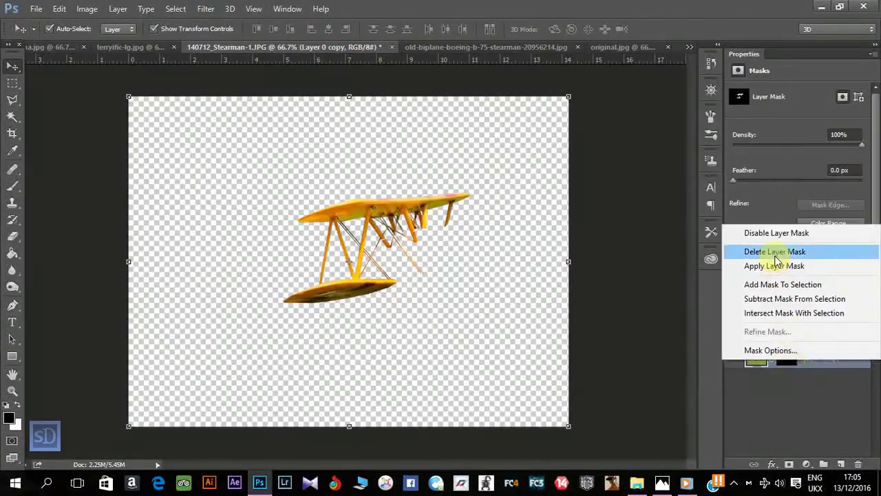
left_click(776, 252)
Hide the unmasked copy and drag the masked Layer 0 biplane into original.jpg.
left_click(733, 357)
left_click(733, 358)
left_click(733, 357)
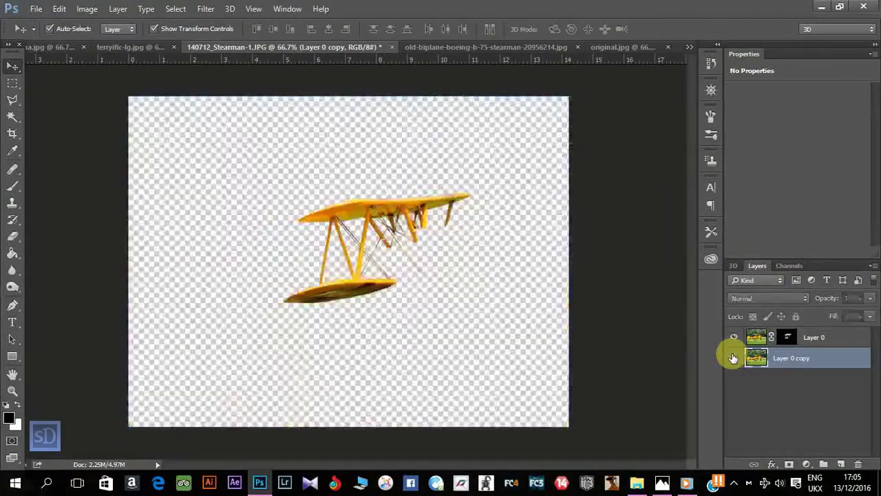
left_click(733, 357)
left_click(755, 337)
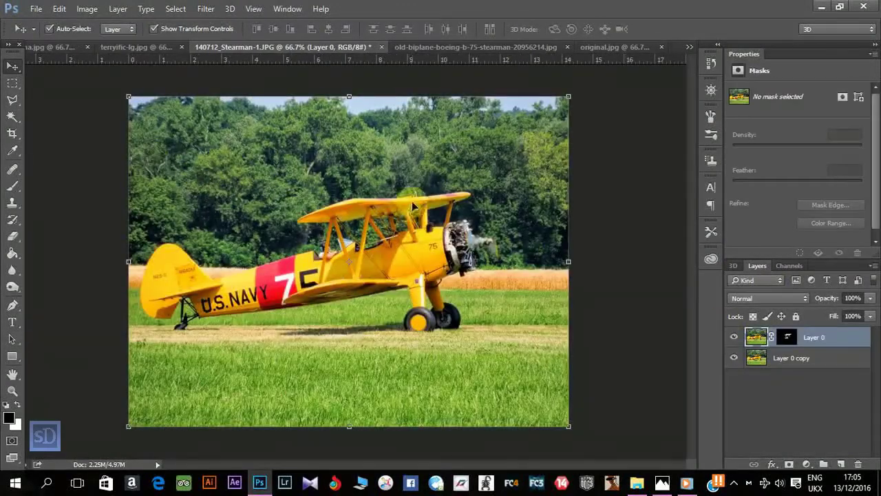
mouse_move(413, 205)
left_mouse_down()
mouse_move(571, 114)
mouse_move(600, 39)
mouse_move(367, 246)
mouse_move(375, 252)
mouse_move(383, 236)
left_mouse_up()
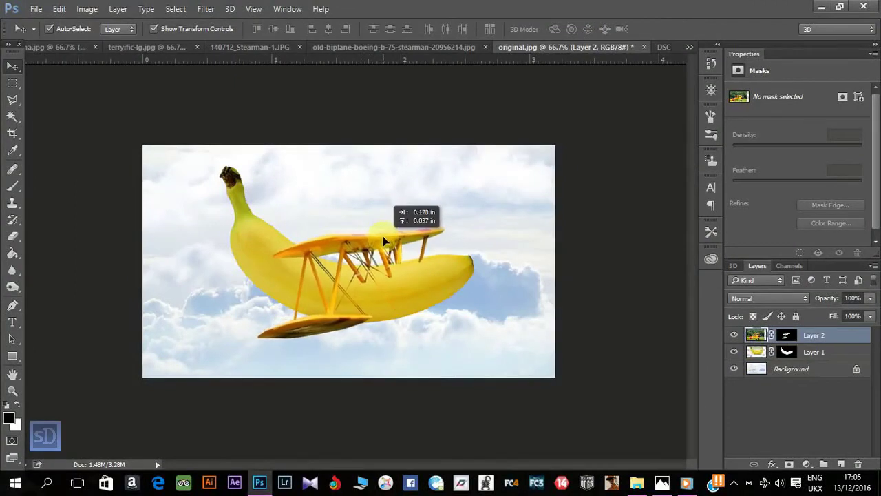
Apply Layer 2's mask permanently to the biplane layer.
left_click(788, 337)
right_click(788, 337)
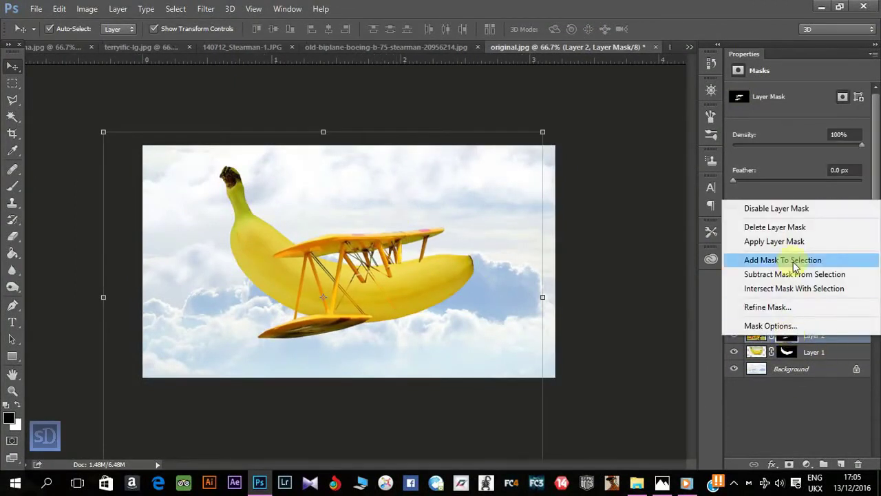
left_click(757, 228)
Squash the biplane wings to about 90.6% height and tilt them about 1.65° across the banana.
left_click_drag(351, 227, 351, 234)
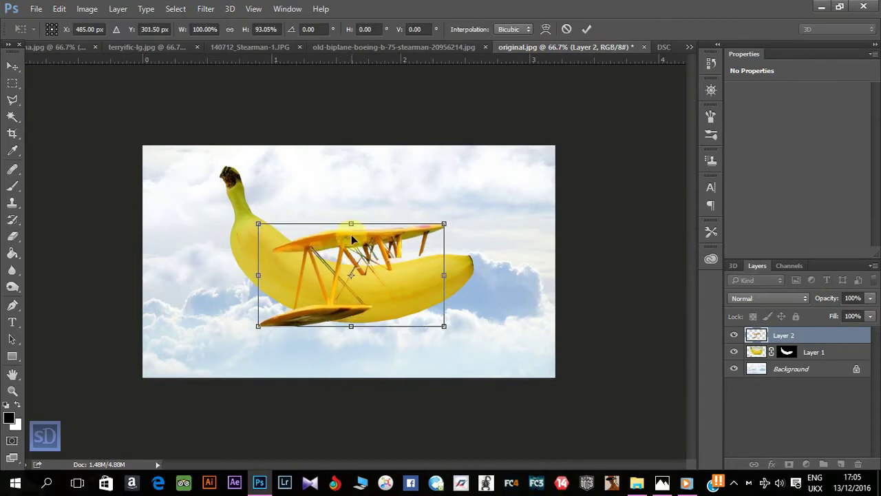
left_click_drag(447, 231, 460, 221)
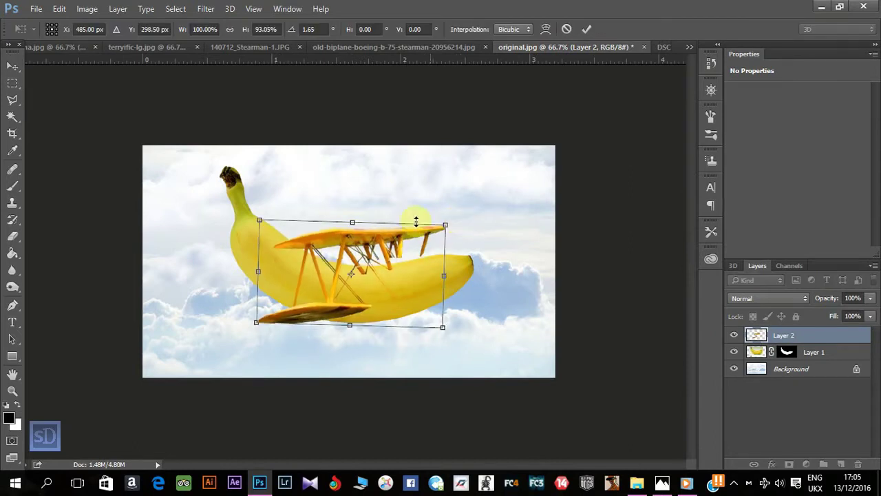
left_click_drag(355, 222, 358, 224)
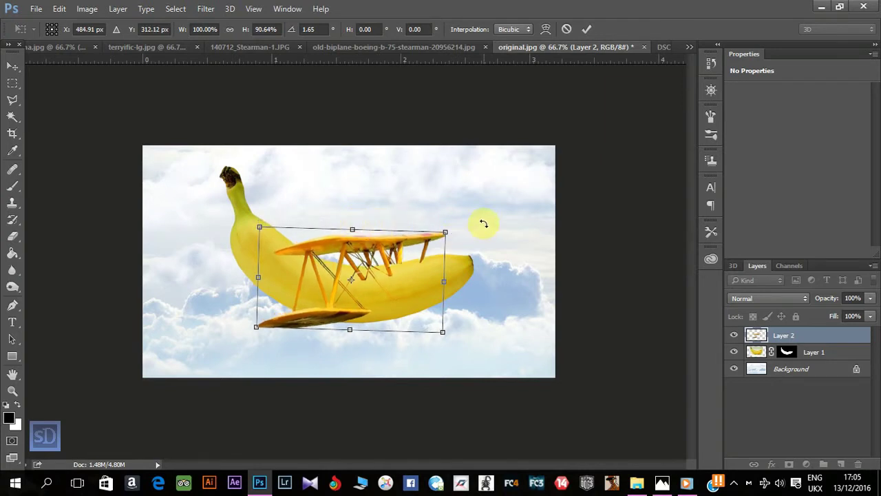
key("Return")
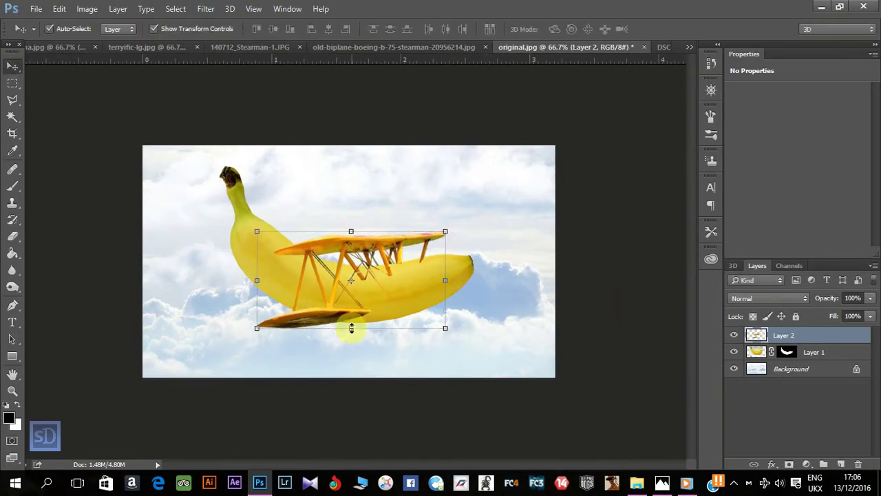
left_click_drag(351, 328, 351, 320)
key("Return")
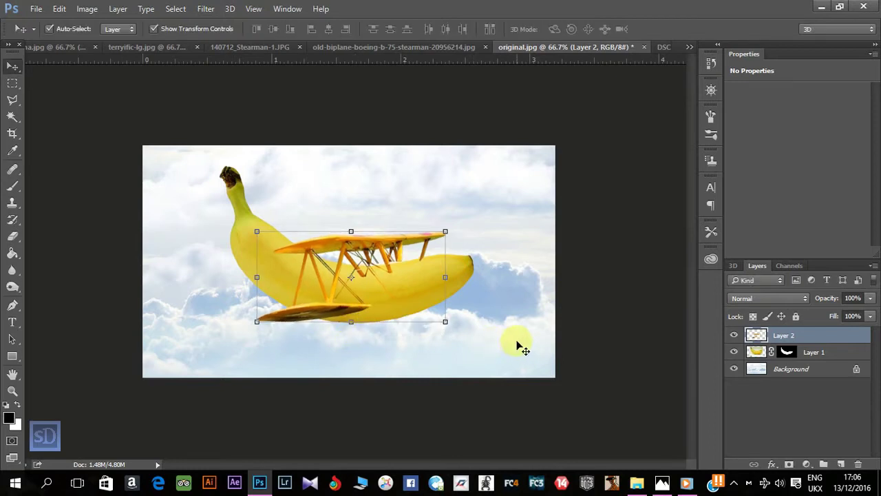
left_click(611, 323)
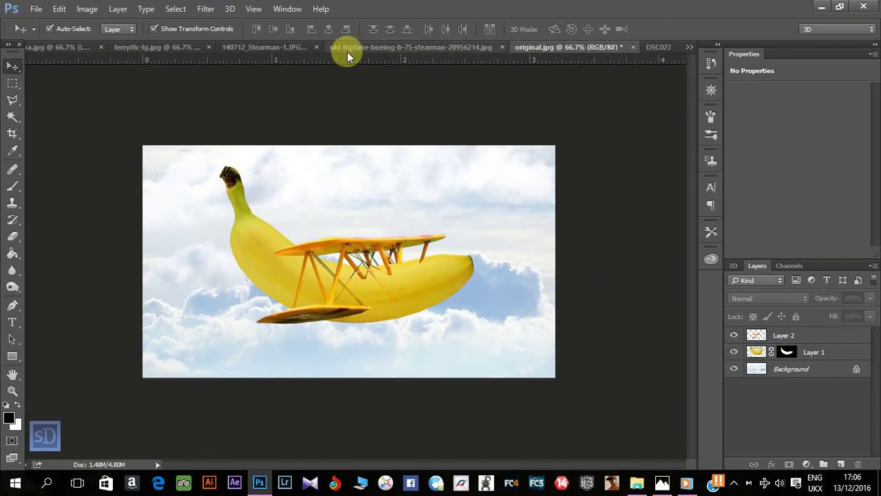
Drag the engine cut-out from the blue biplane photo into the banana scene.
left_click(166, 47)
left_click(775, 372)
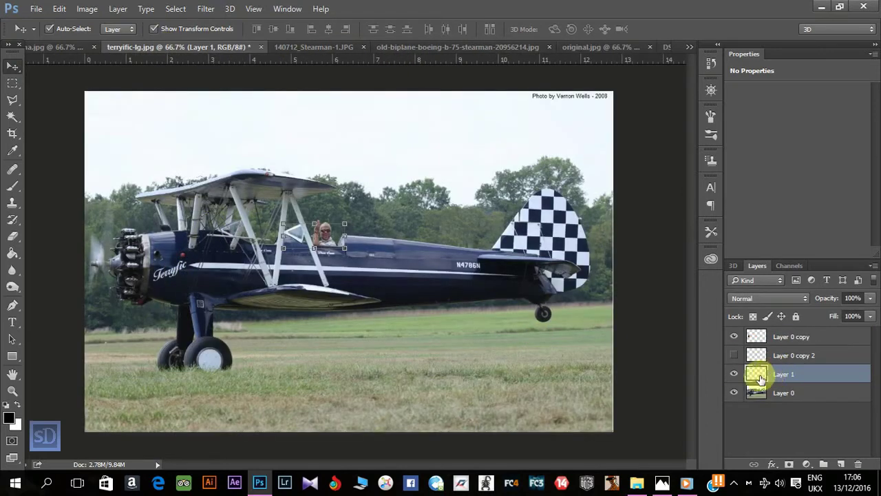
left_click(733, 392)
left_click(733, 393)
left_click(733, 392)
left_click(733, 392)
left_click(750, 336)
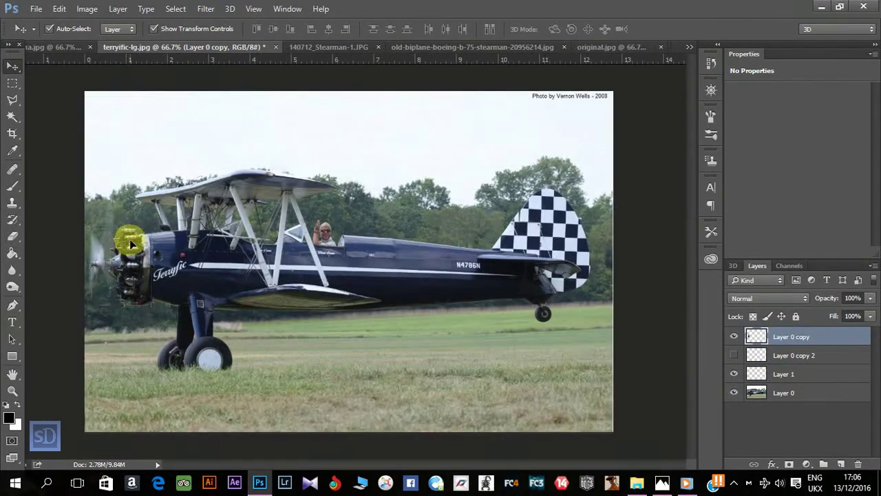
left_click_drag(130, 245, 480, 250)
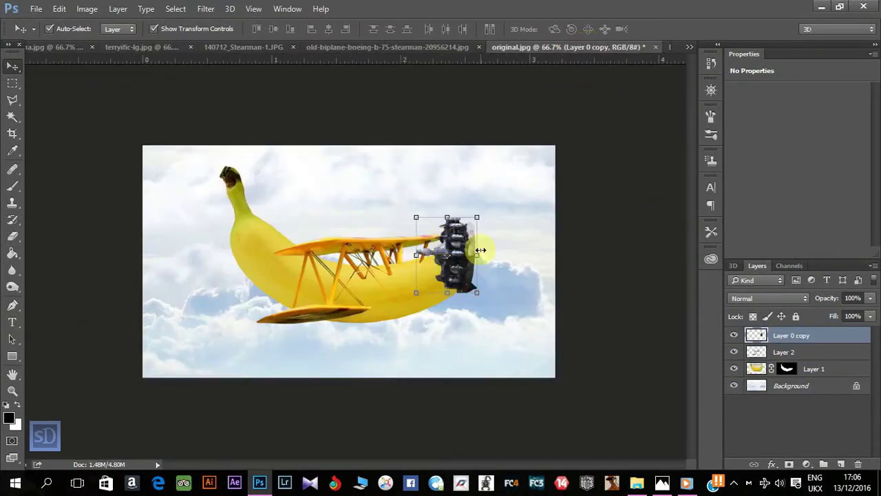
Flip the engine horizontally, rotate it about -14.62° and fit it onto the banana's tip.
key("ctrl+plus")
key("ctrl+t")
right_click(541, 253)
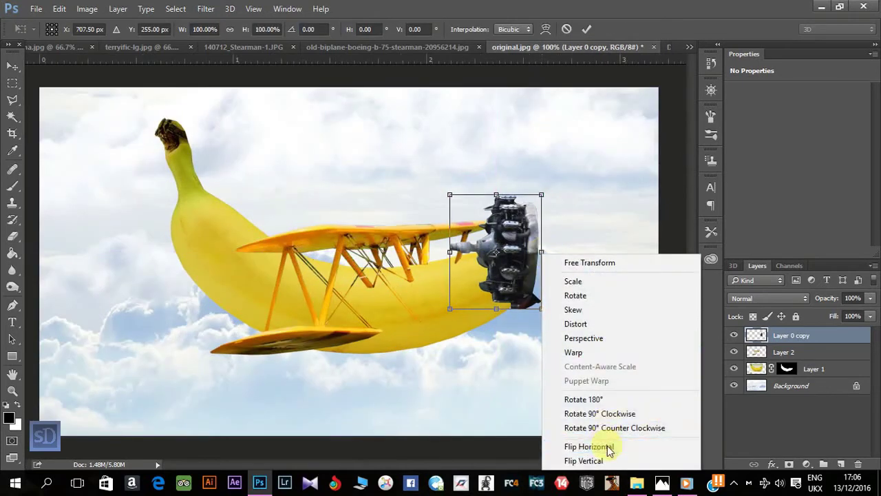
left_click(609, 447)
left_click_drag(502, 247, 576, 259)
mouse_move(625, 191)
left_mouse_down()
mouse_move(609, 187)
mouse_move(510, 249)
left_mouse_up()
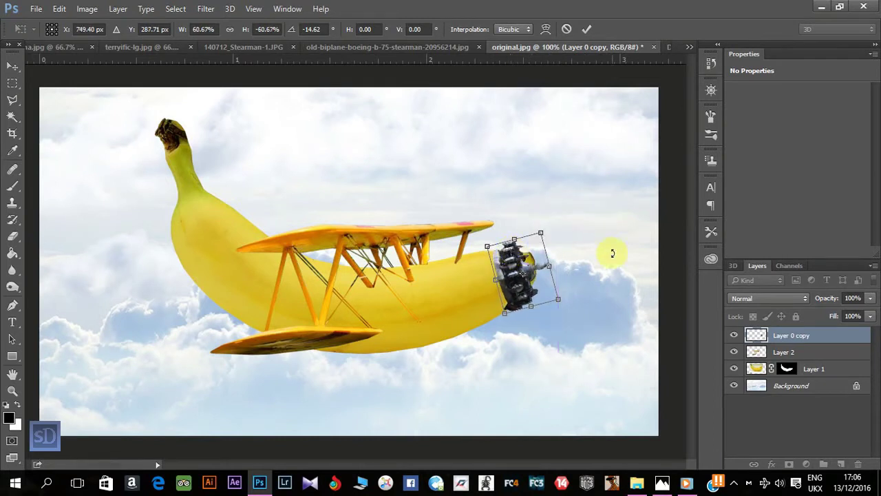
key("Left")
key("Left")
key("Left")
key("Left")
key("Left")
key("Right")
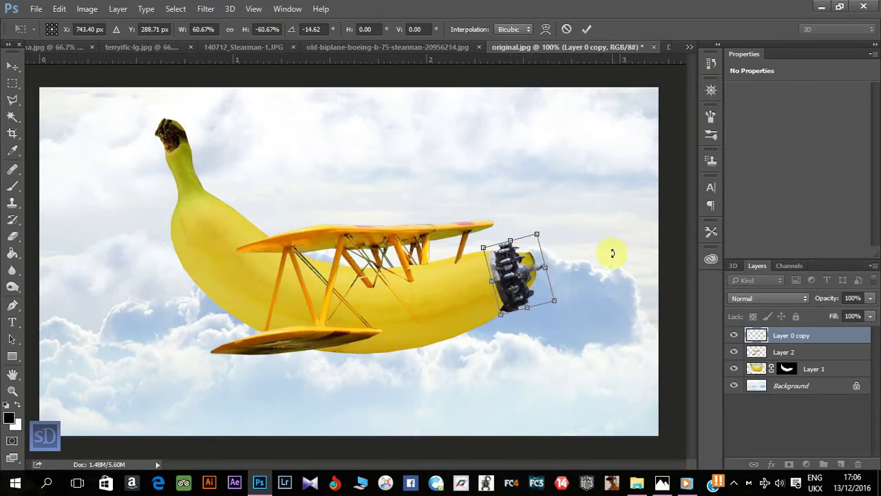
key("Up")
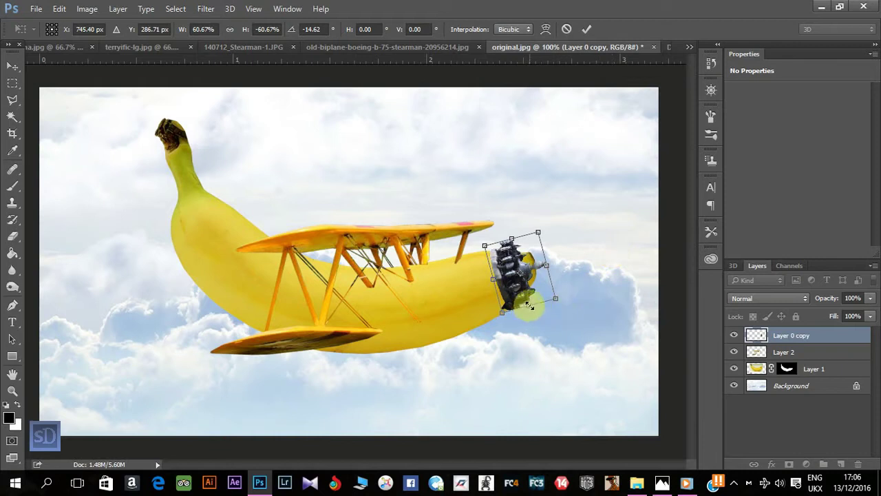
left_click_drag(528, 306, 530, 310)
key("Return")
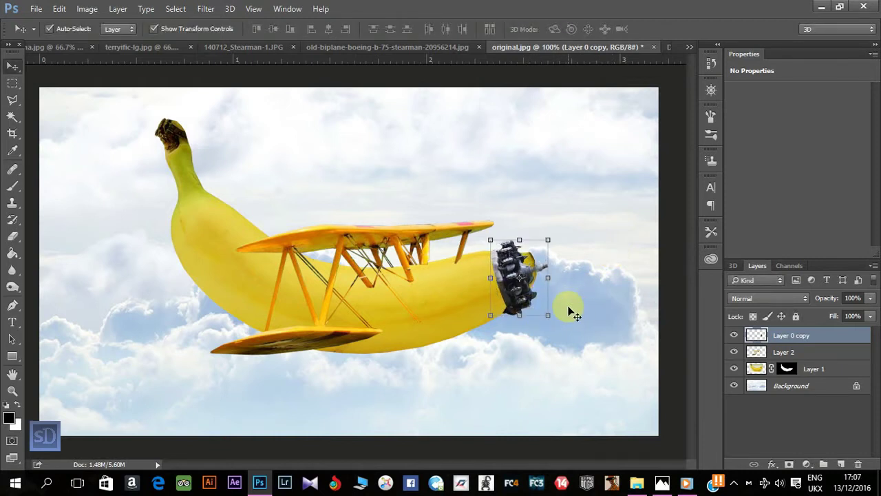
Paint Layer 1's mask with a size-70 brush to hide the banana tip around the engine.
left_click(666, 318)
left_click(787, 368)
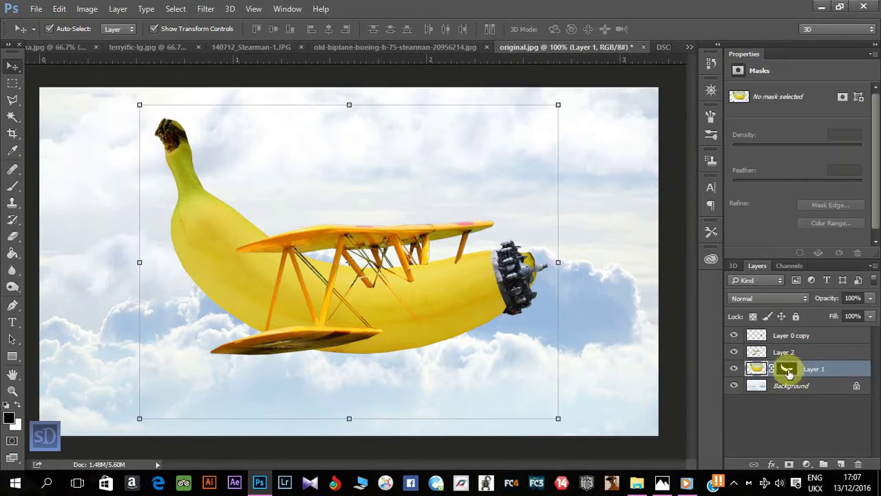
left_click(13, 186)
left_click_drag(521, 282, 517, 295)
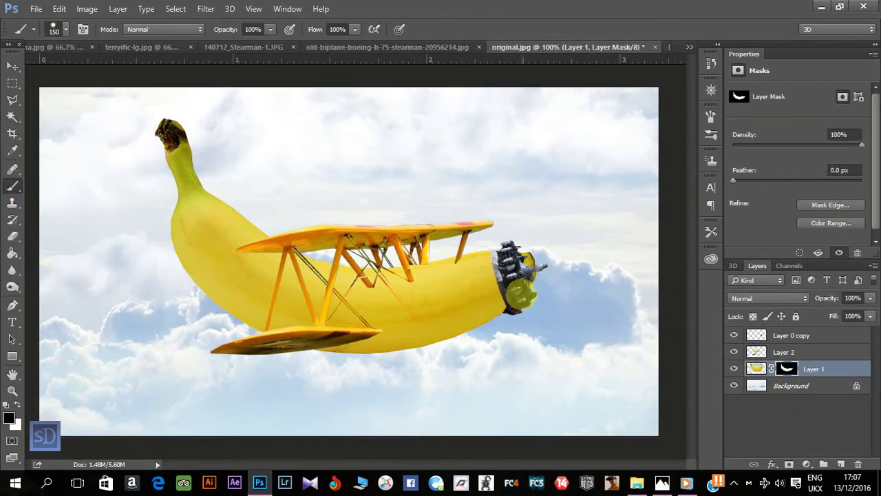
key("bracketleft")
key("bracketleft")
key("bracketleft")
right_click(506, 248)
left_click(523, 240)
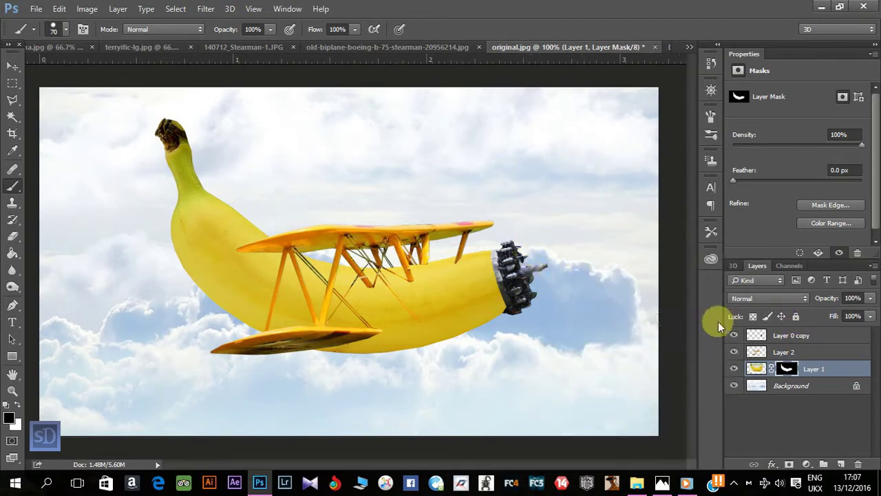
left_click(406, 47)
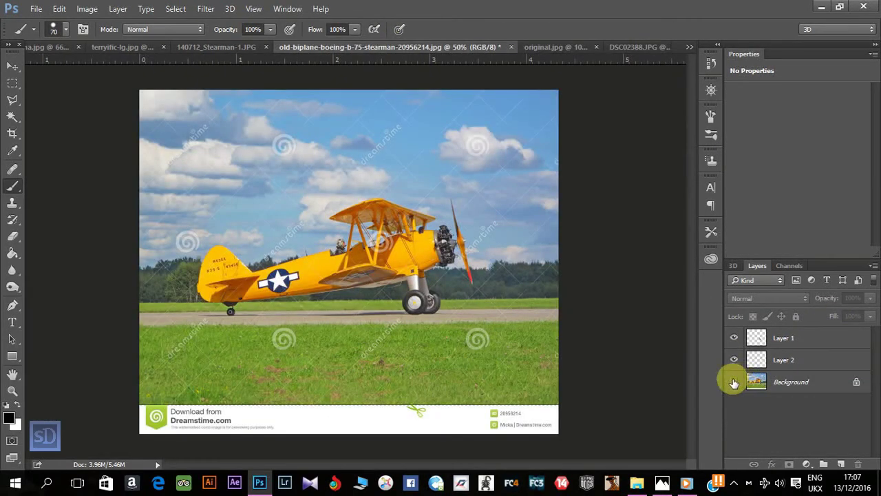
Hide the photo background and drag the landing gear layer into original.jpg.
left_click(734, 382)
left_click(757, 359)
left_click(757, 337)
left_click(732, 338)
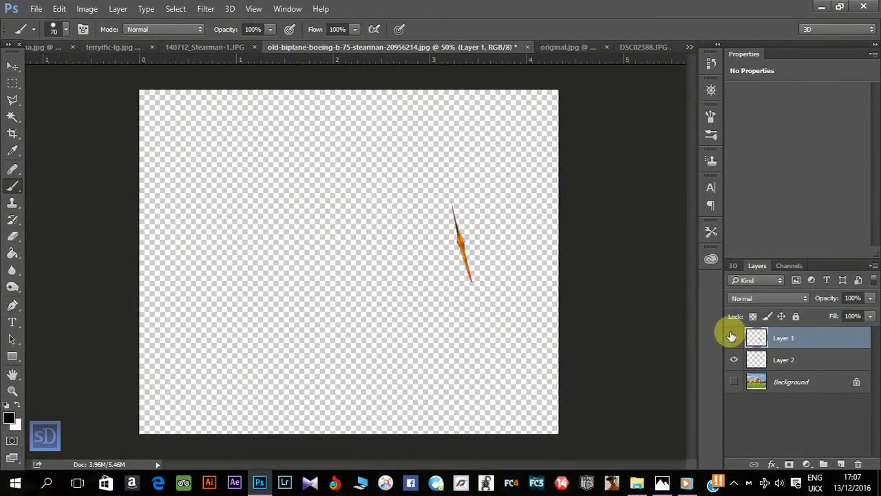
left_click(732, 338)
key("v")
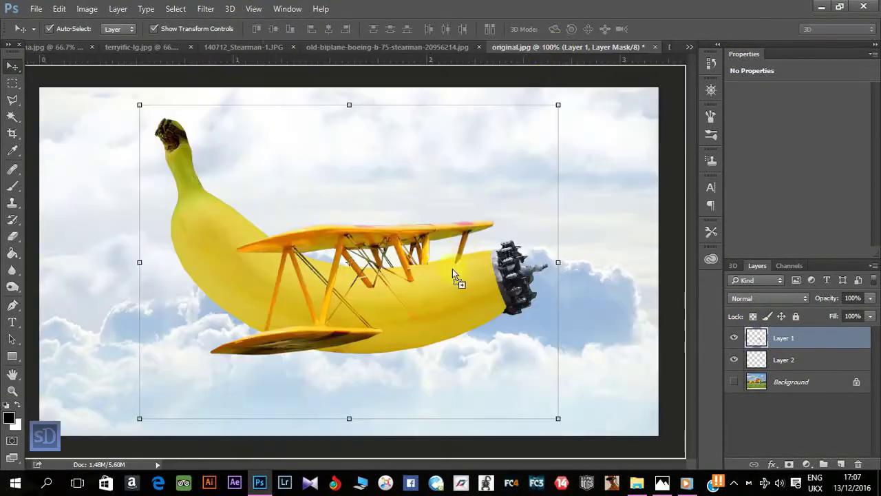
mouse_move(409, 273)
left_mouse_down()
mouse_move(453, 324)
mouse_move(489, 321)
left_mouse_up()
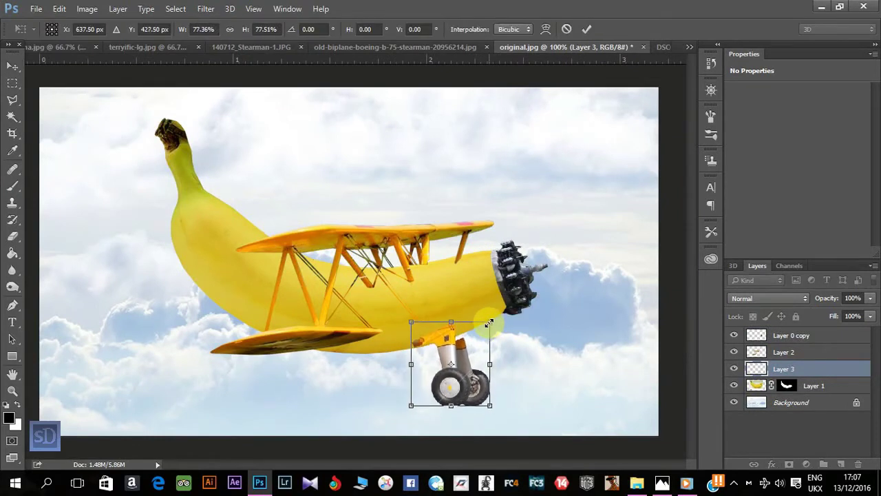
Nudge the landing gear under the banana's belly and scale it to about 70%.
key("Up")
key("Up")
key("Up")
key("Left")
key("Left")
key("Left")
key("Left")
key("Left")
key("Left")
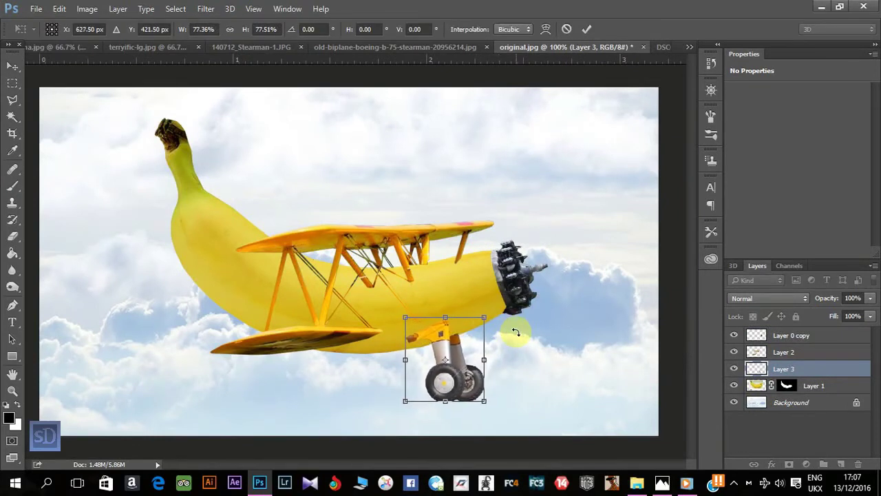
key("Left")
key("Left")
key("Left")
key("Down")
key("Down")
key("Down")
key("Down")
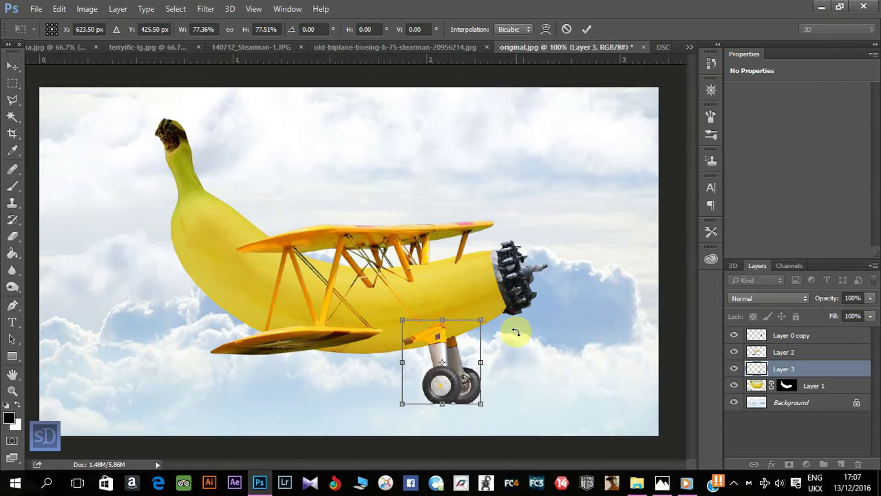
left_click_drag(480, 318, 474, 321)
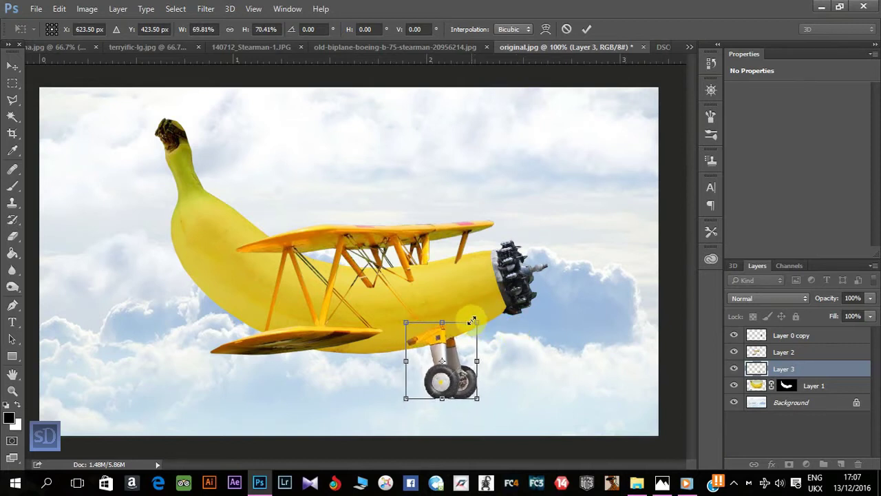
key("Return")
Drag the propeller layer from the old biplane photo into the banana picture.
left_click(392, 47)
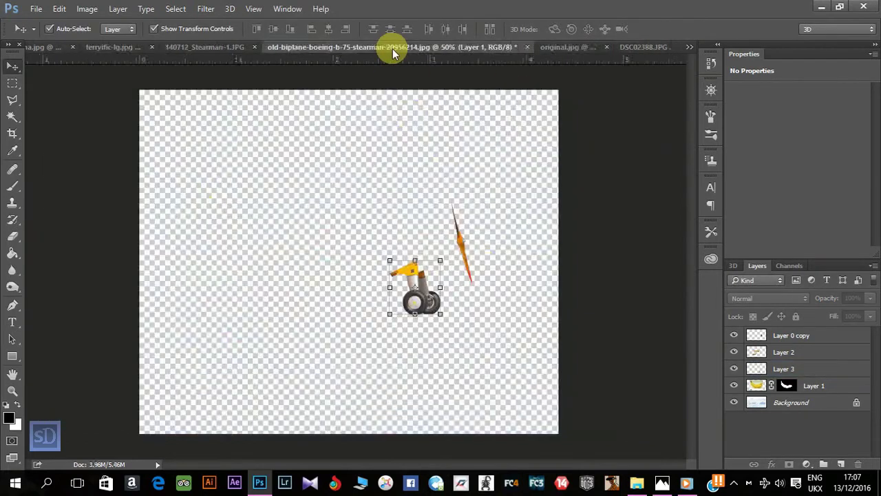
left_click(463, 255)
mouse_move(463, 252)
left_mouse_down()
mouse_move(555, 53)
mouse_move(556, 273)
left_mouse_up()
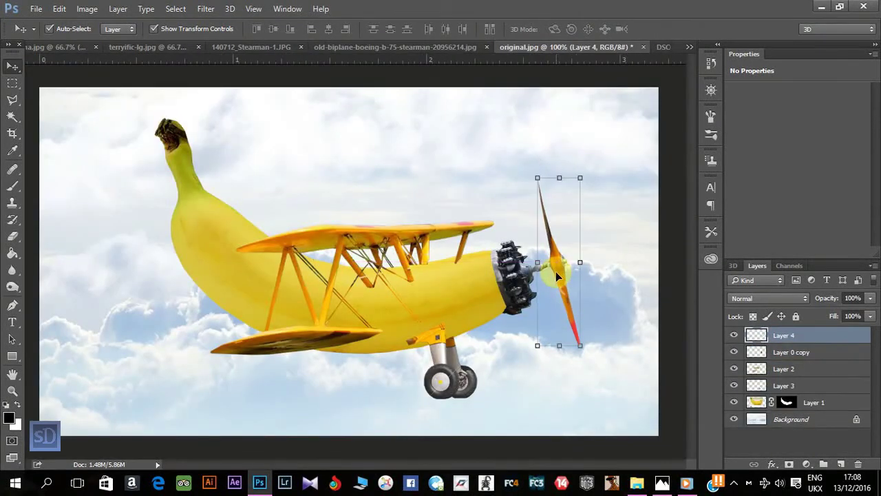
Nudge the propeller onto the engine's nose and rotate it -1.7°.
key("Left")
key("Left")
key("Left")
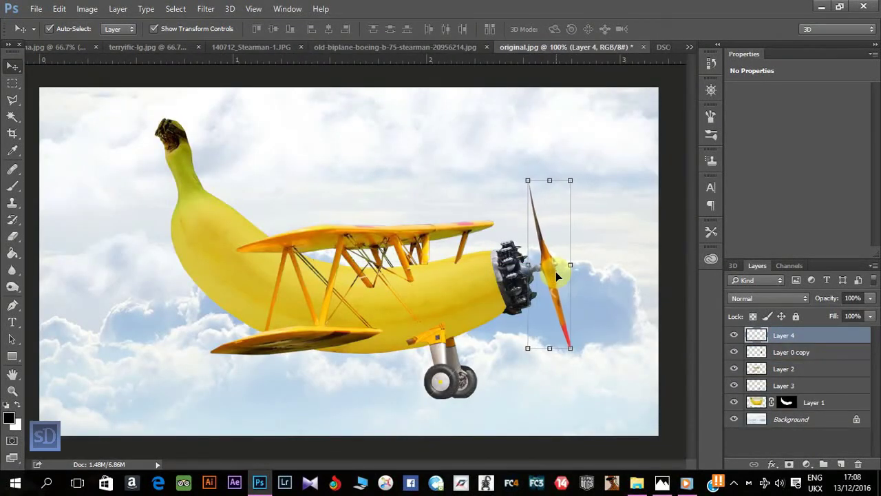
key("Left")
key("Left")
key("Left")
key("Down")
key("Down")
key("Down")
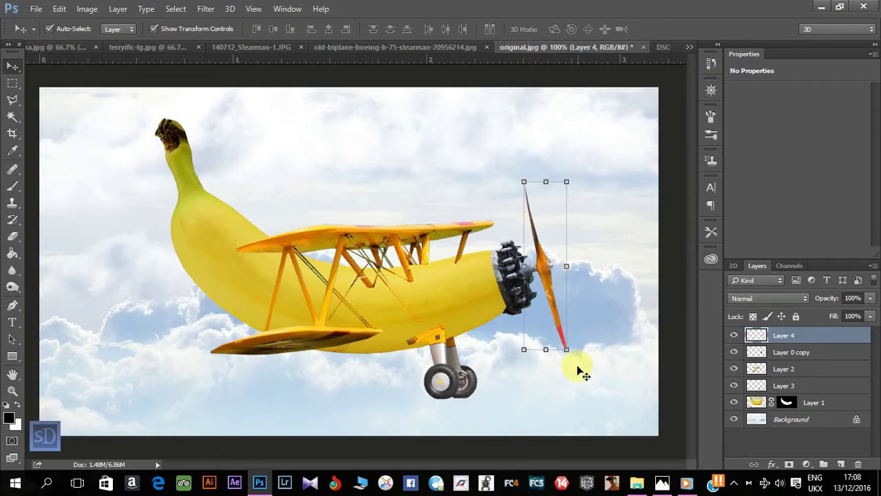
left_click_drag(580, 368, 580, 364)
key("Return")
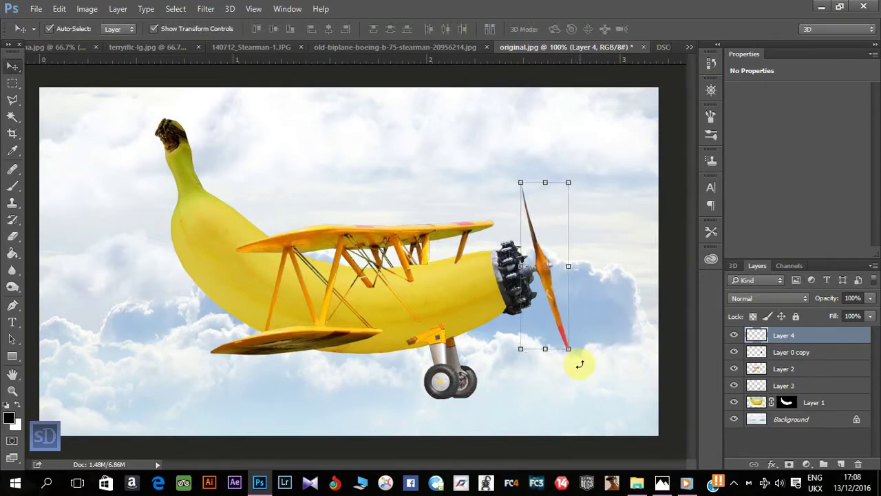
left_click(663, 354)
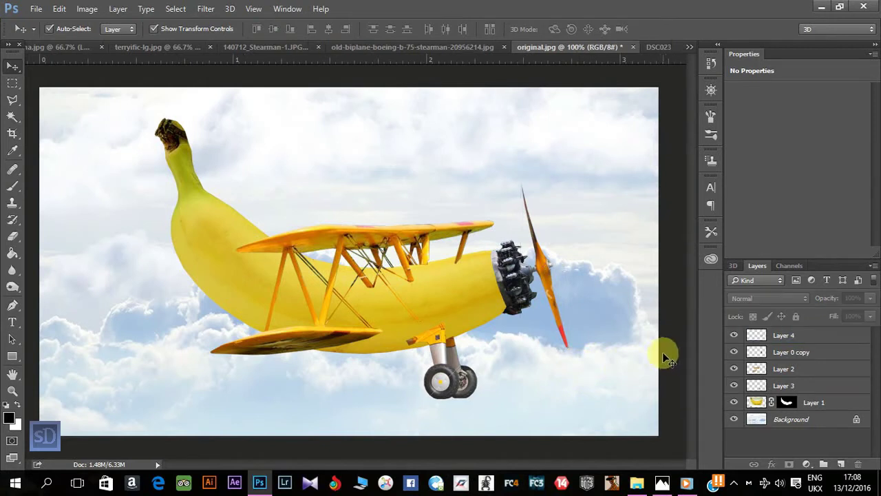
left_click(301, 48)
In terryfic-lg.jpg, hide Layer 0, zoom in on Layer 1 and lasso the fuselage strip.
left_click(165, 46)
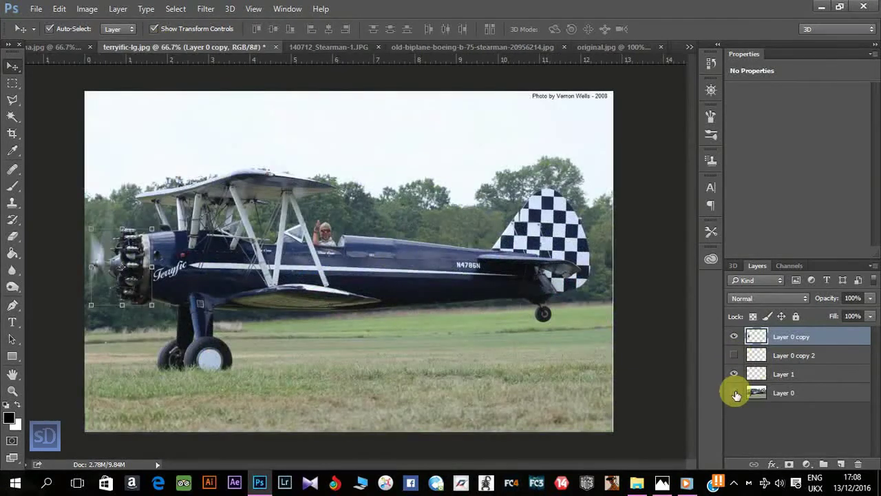
left_click(734, 392)
left_click(775, 375)
key("ctrl+plus")
key("ctrl+plus")
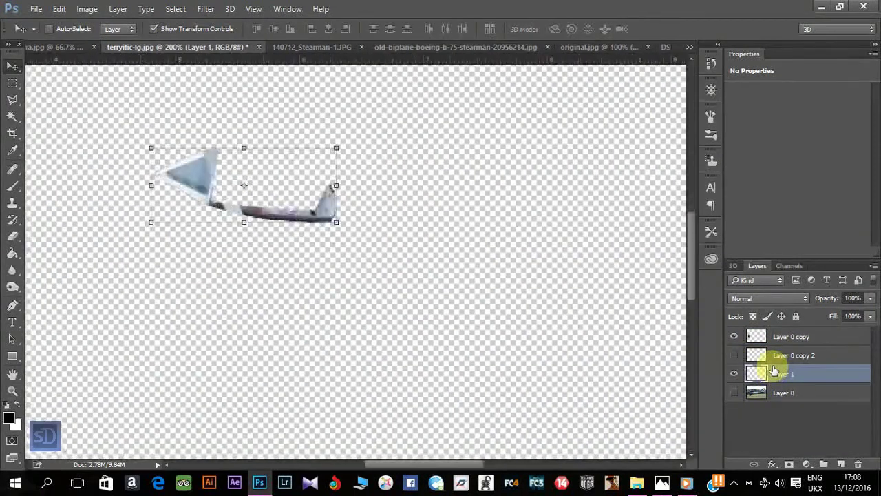
key("ctrl+plus")
key("ctrl+plus")
left_click(16, 102)
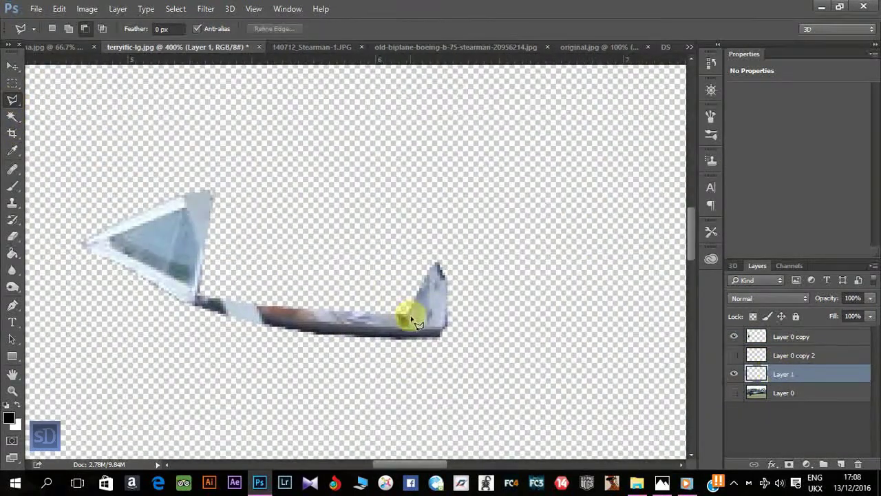
left_click(201, 300)
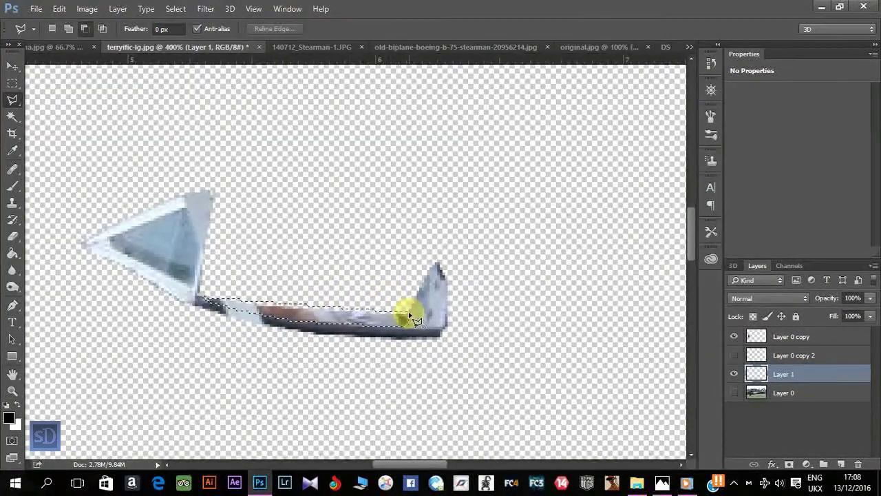
double_click(405, 313)
Paint the lassoed fuselage strip solid black.
left_click(11, 186)
left_click(9, 410)
left_click(774, 94)
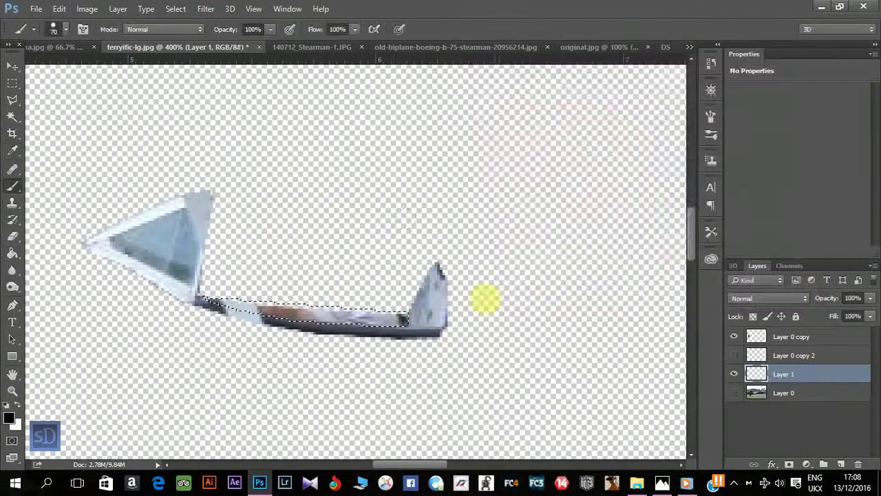
mouse_move(482, 299)
left_mouse_down()
mouse_move(148, 285)
mouse_move(193, 275)
left_mouse_up()
left_click(13, 105)
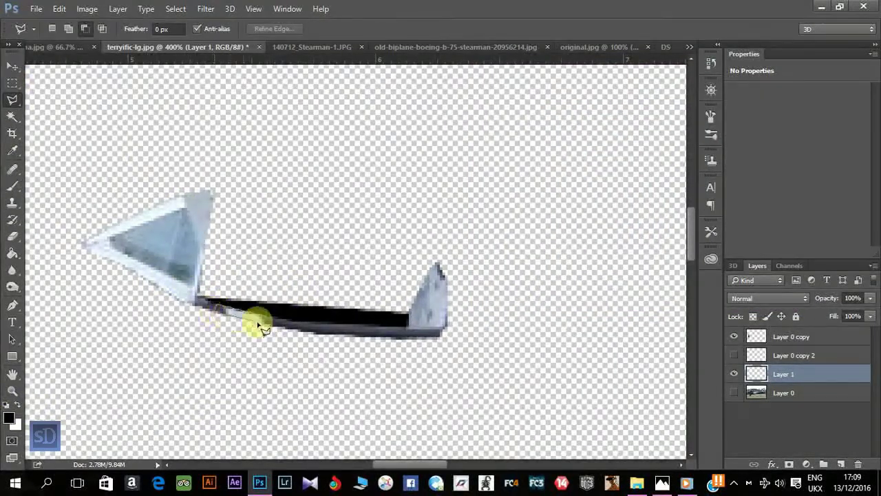
Sample the dark blue-grey #44475a from the canvas as the foreground colour.
left_click(8, 416)
left_click(206, 301)
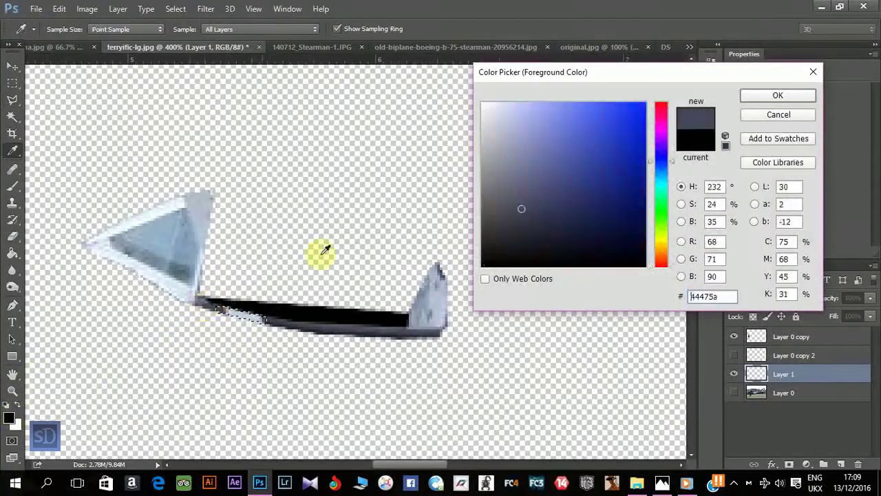
left_click(777, 95)
left_click(12, 185)
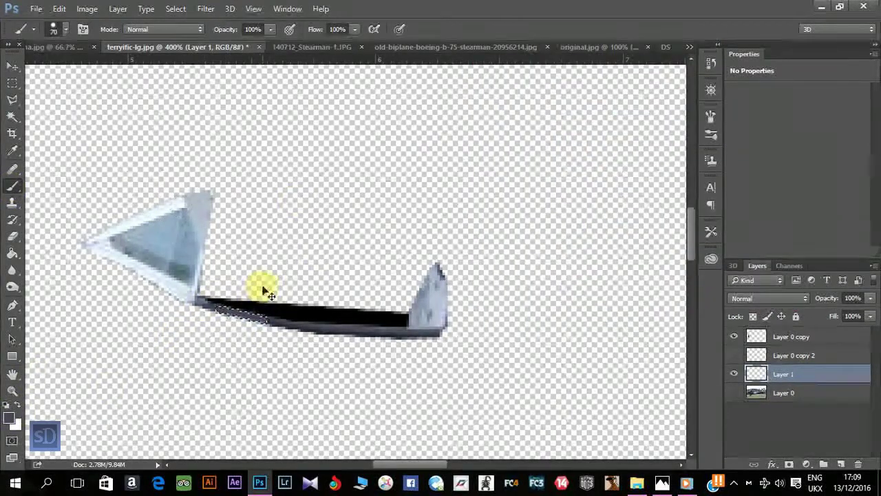
Lasso the windscreen's right edge and set the foreground colour to near-white.
left_click(13, 103)
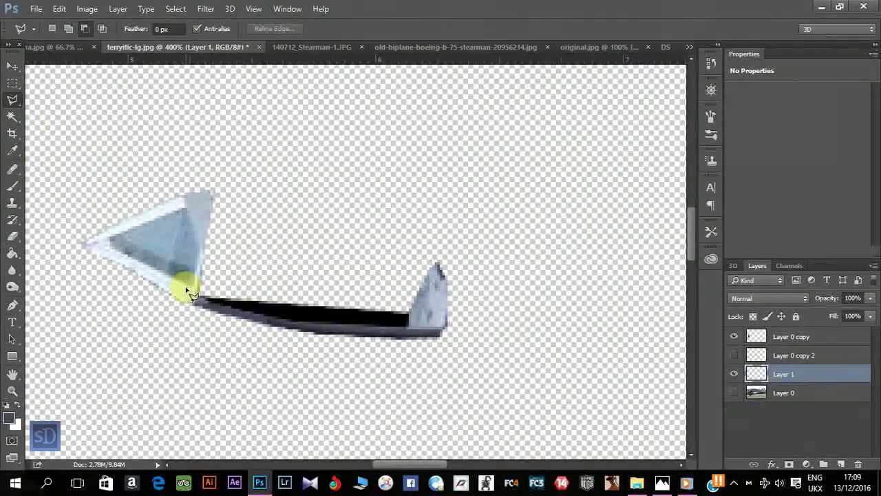
left_click(183, 201)
left_click(210, 192)
left_click(196, 301)
left_click(194, 294)
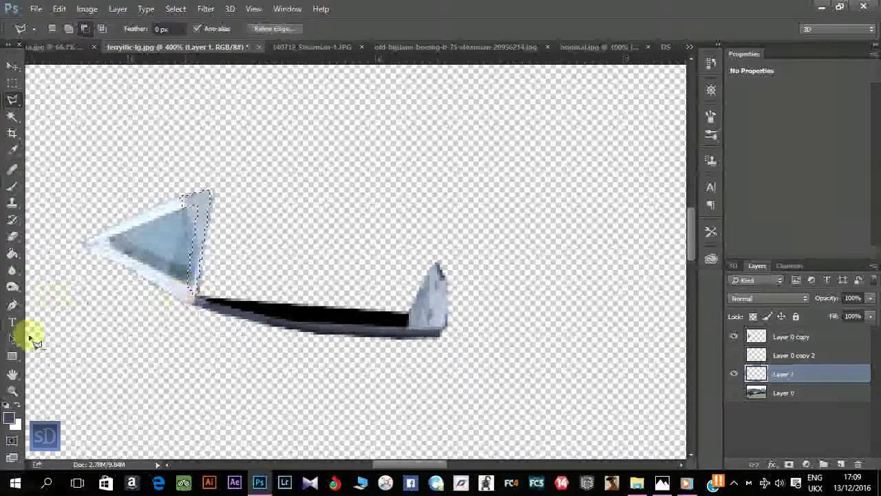
left_click(10, 417)
left_click(196, 226)
key("Return")
Lasso the windscreen's left tip and paint it white.
key("b")
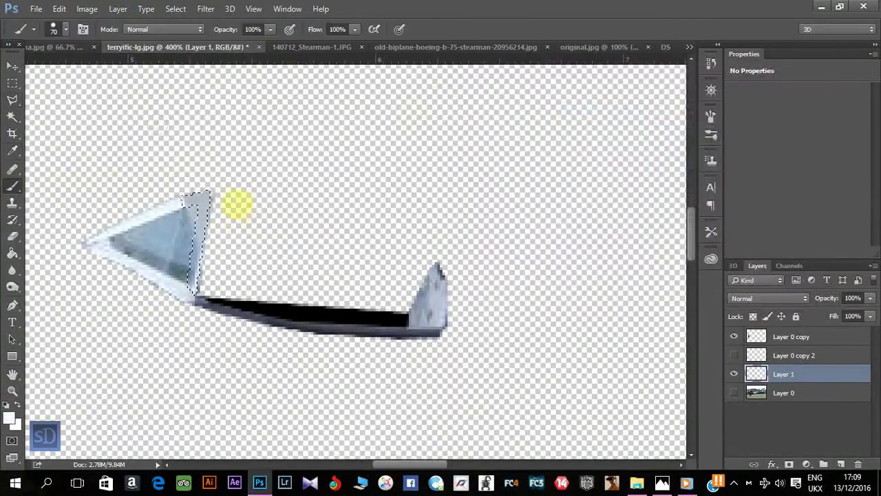
key("l")
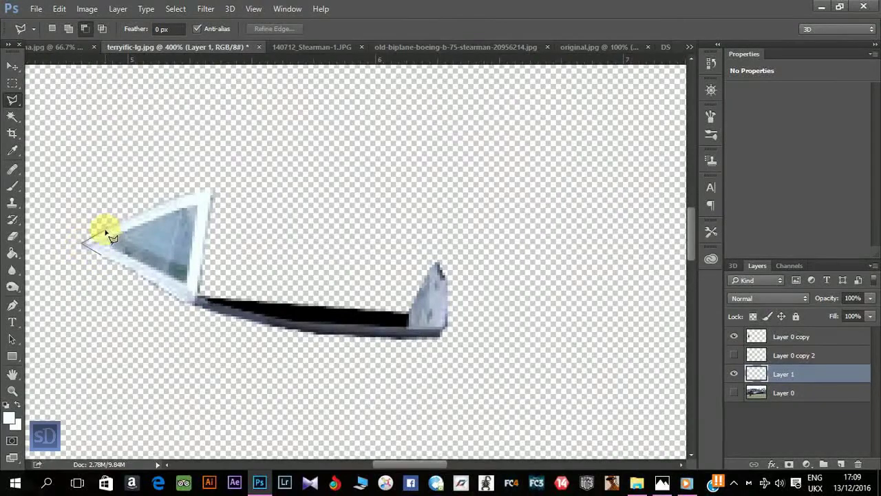
left_click(102, 245)
left_click(12, 186)
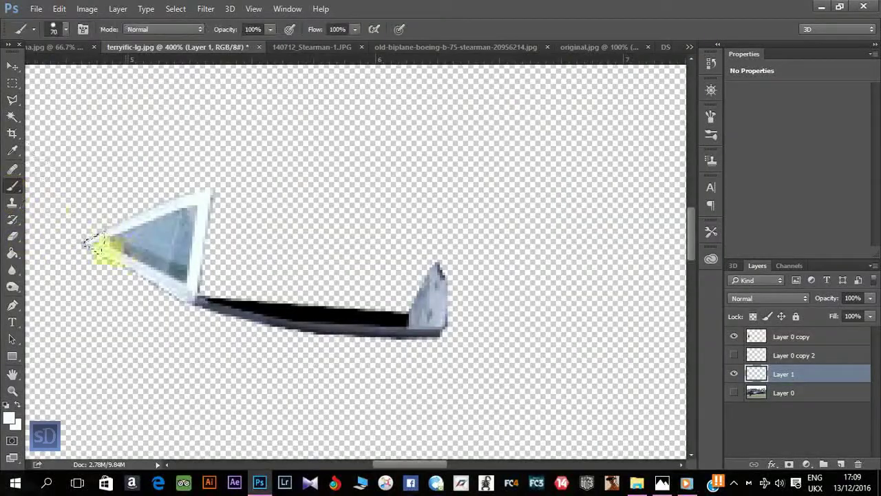
left_click_drag(102, 245, 93, 245)
Drag the painted cockpit piece (Layer 1) into original.jpg.
key("v")
key("ctrl+minus")
key("ctrl+minus")
key("ctrl+minus")
key("ctrl+minus")
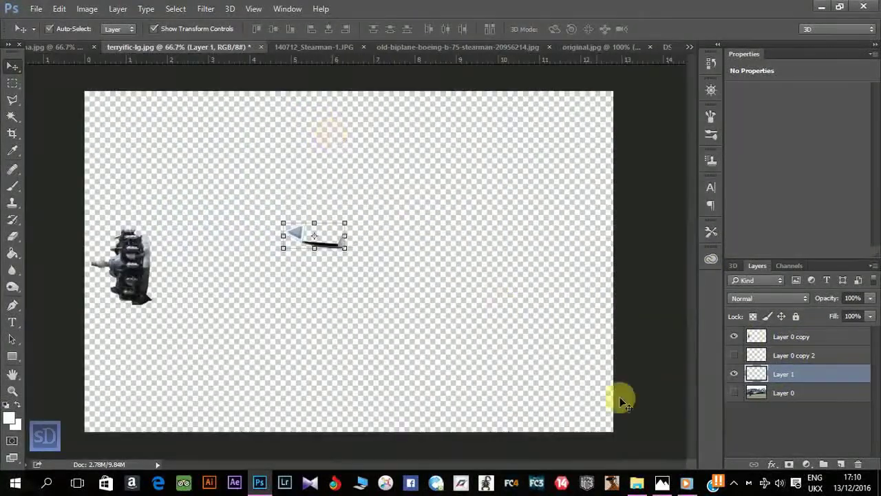
left_click(734, 392)
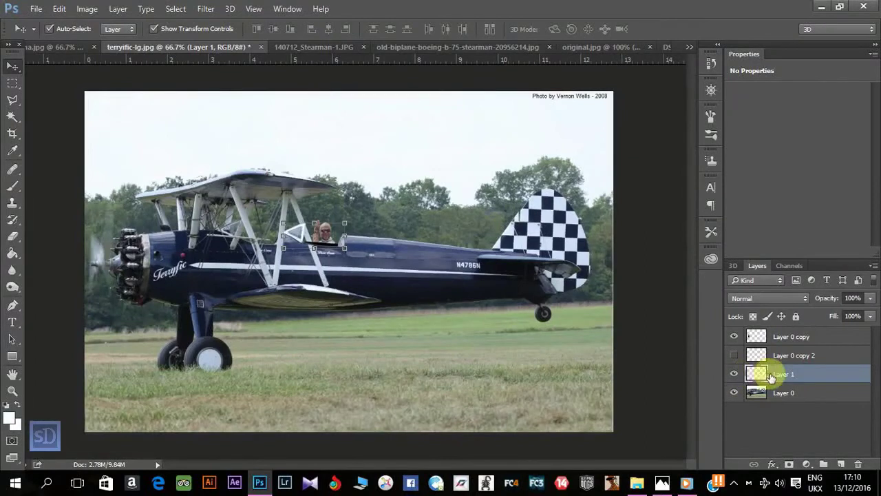
left_click_drag(305, 236, 462, 259)
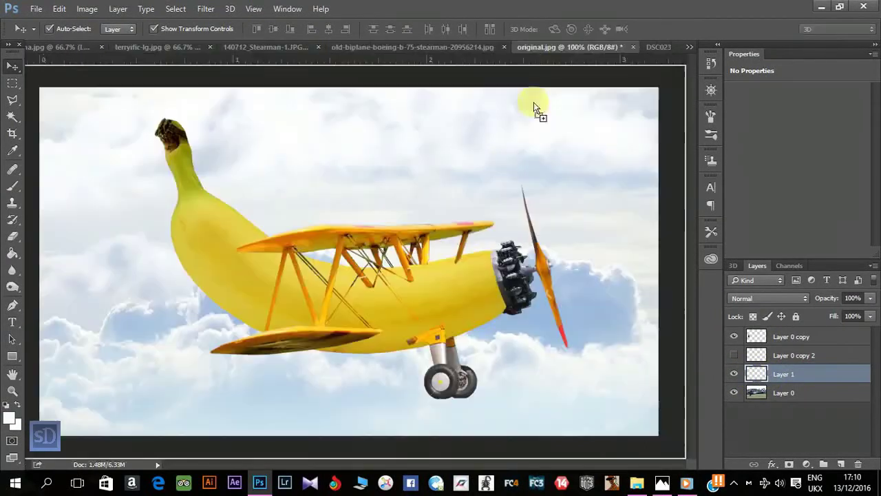
Flip the cockpit piece horizontally, scale it to about 90% and tilt it along the fuselage.
right_click(429, 264)
left_click(530, 240)
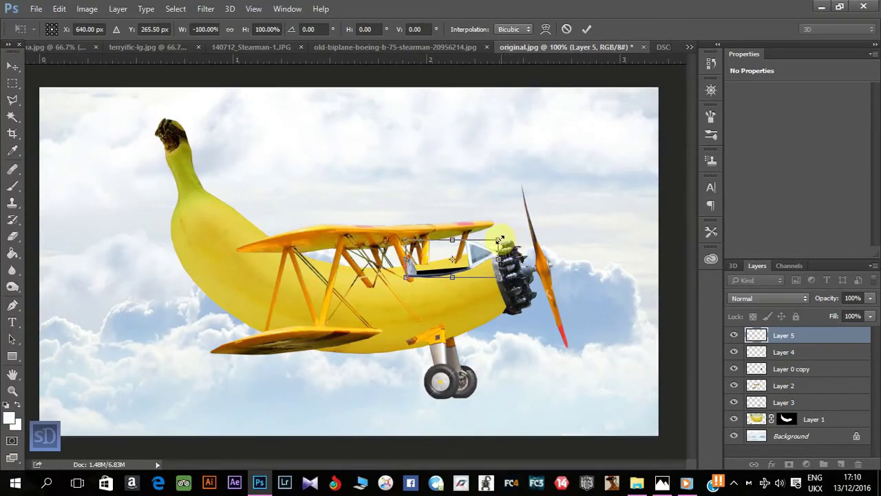
left_click_drag(499, 239, 493, 243)
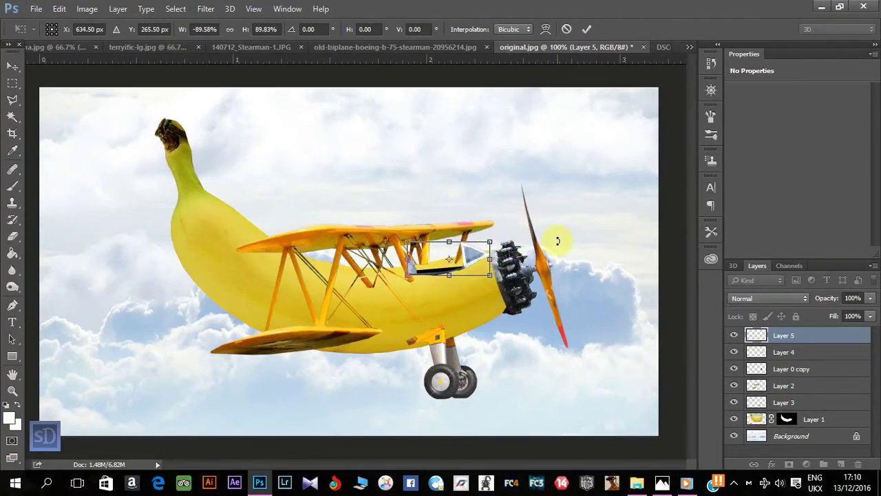
key("Up")
key("Up")
key("Up")
key("Up")
key("Up")
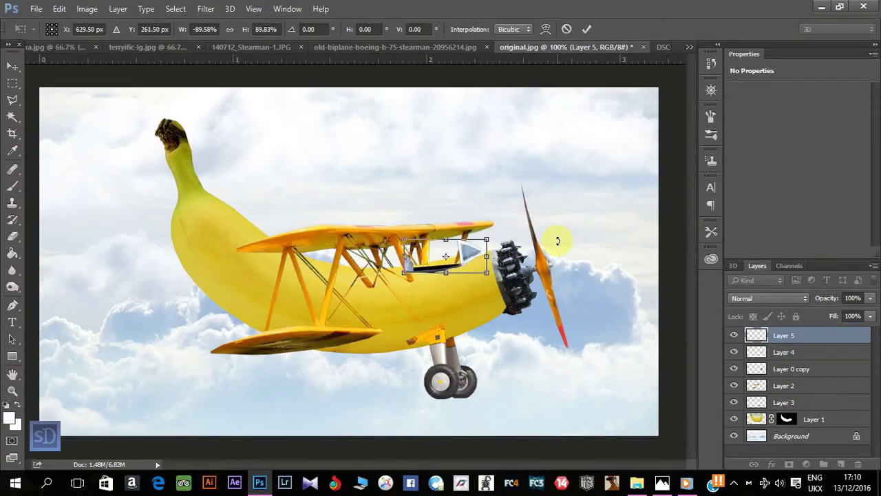
left_click_drag(504, 234, 496, 227)
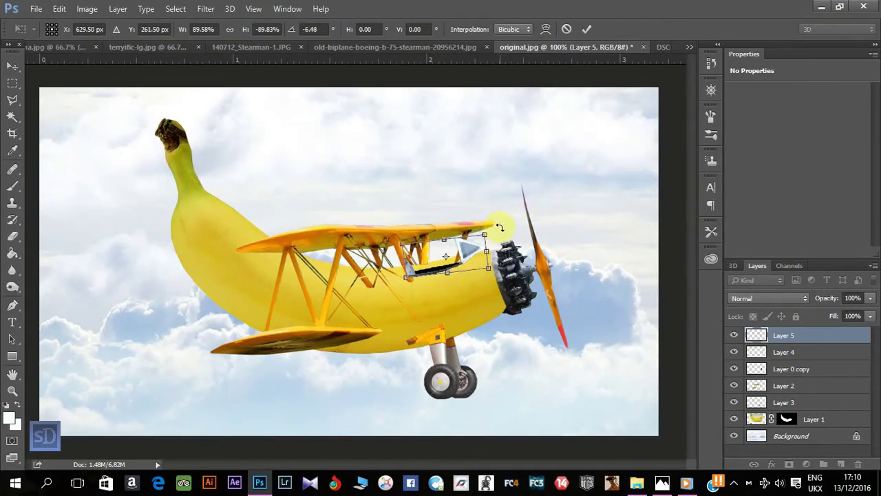
key("Down")
key("Down")
key("Down")
key("Down")
key("Down")
key("Down")
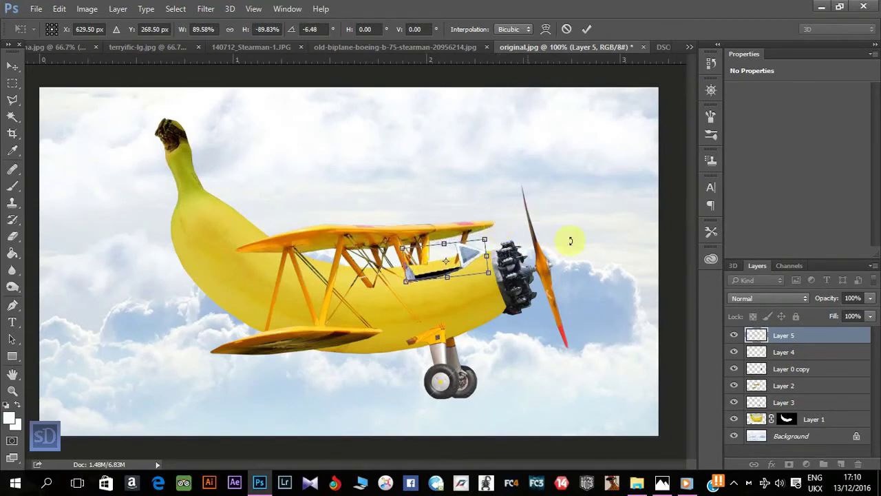
key("Return")
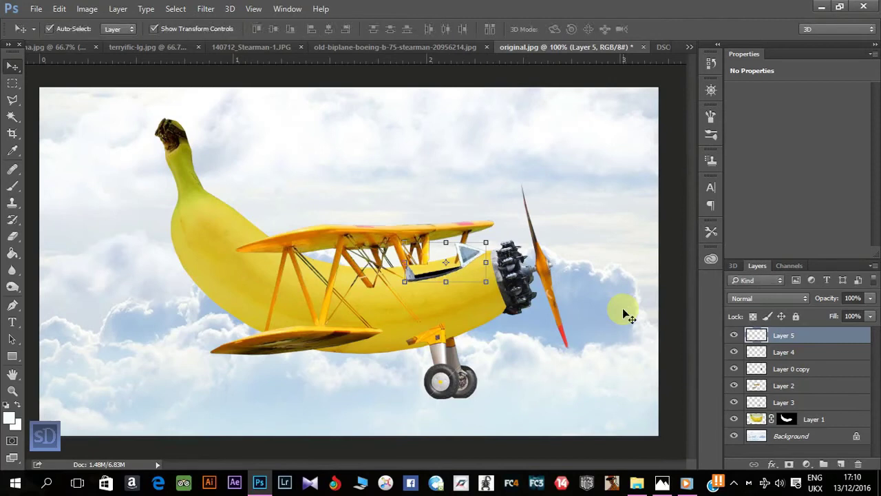
Narrow the cockpit piece and rotate it to about 1.85° behind the engine.
key("ctrl+plus")
key("ctrl+plus")
left_click_drag(263, 301, 292, 289)
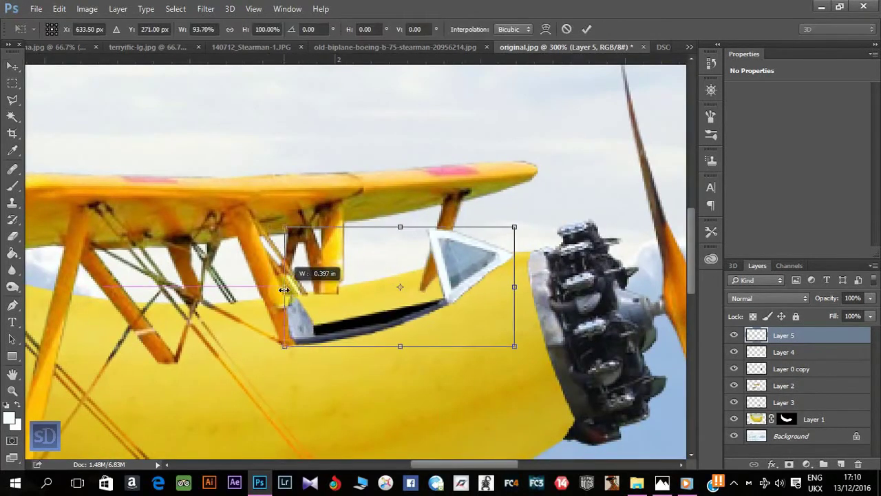
key("Return")
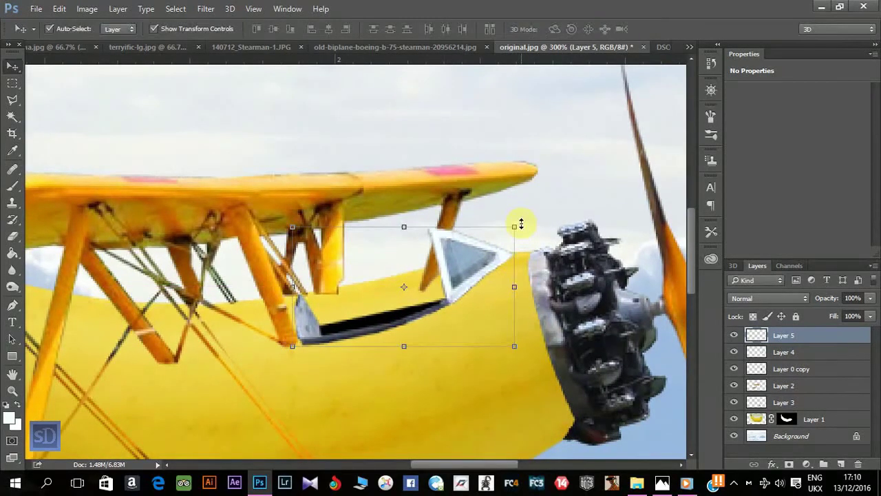
key("ctrl+minus")
key("ctrl+minus")
key("ctrl+minus")
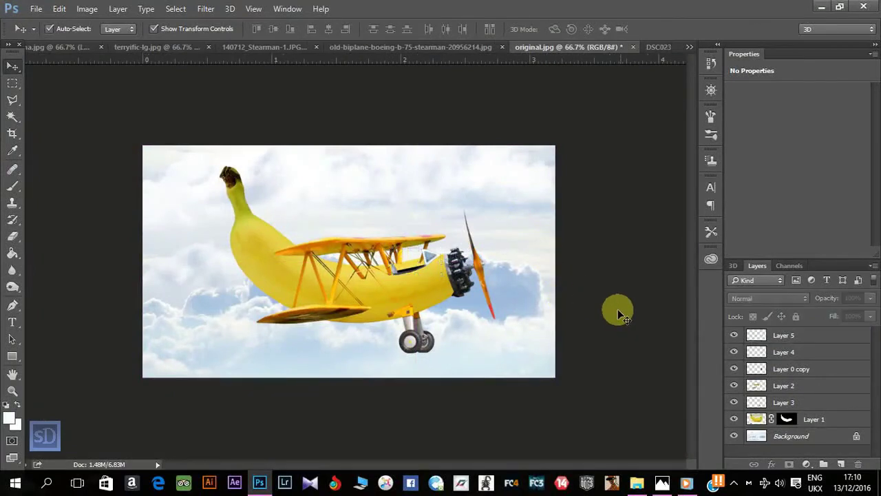
left_click_drag(450, 243, 412, 262)
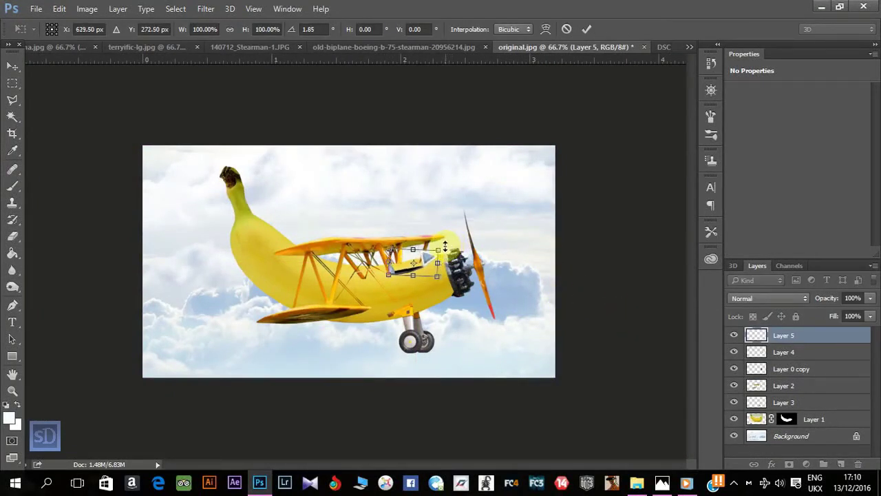
key("Right")
key("Down")
key("Down")
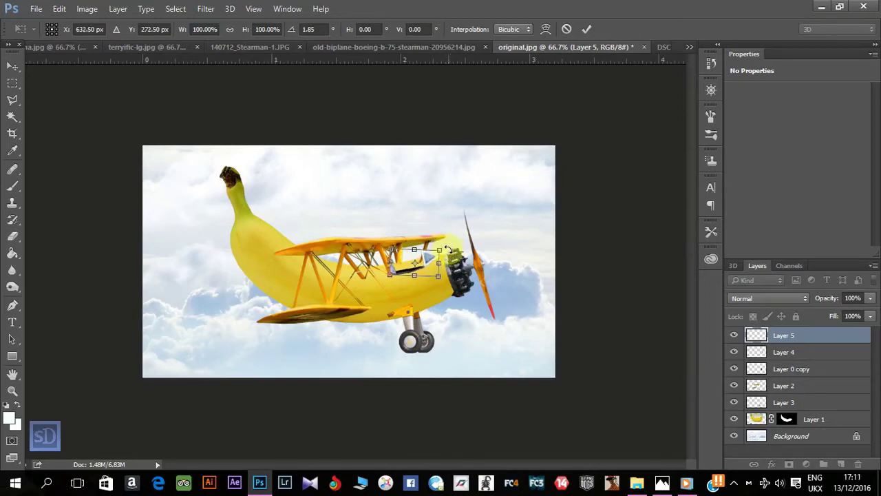
Narrow Layer 2's wings and struts to about 88% width and nudge them right and down.
key("Return")
left_click(594, 311)
left_click(444, 269)
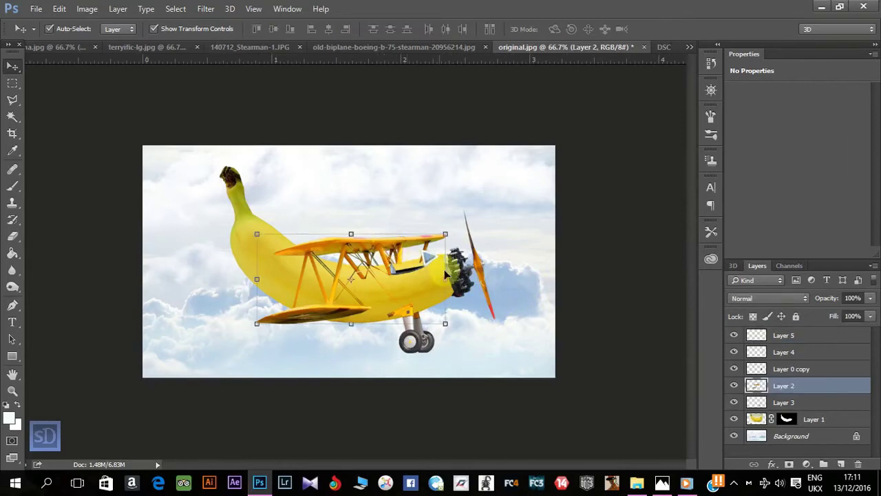
left_click_drag(446, 279, 423, 280)
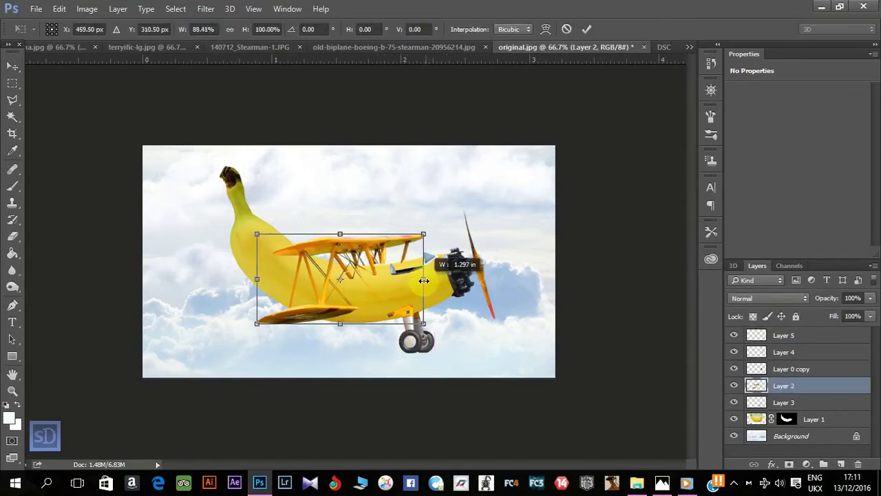
key("shift+Right")
key("shift+Right")
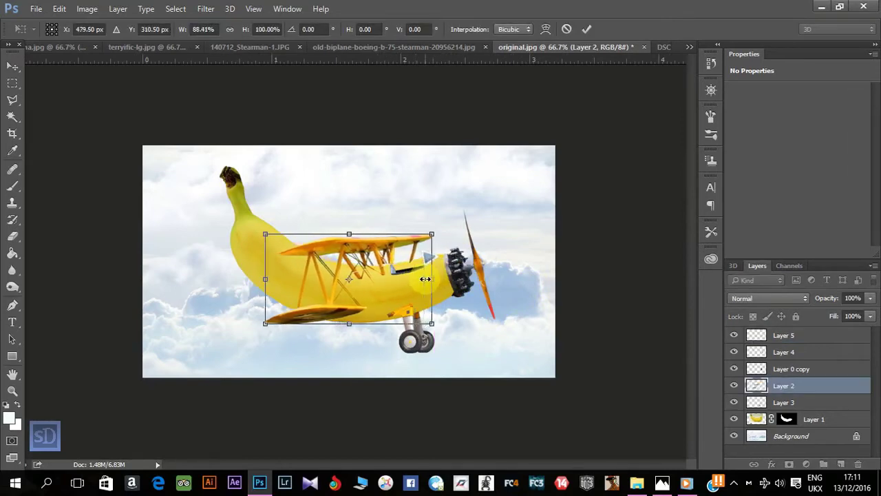
key("Down")
key("Down")
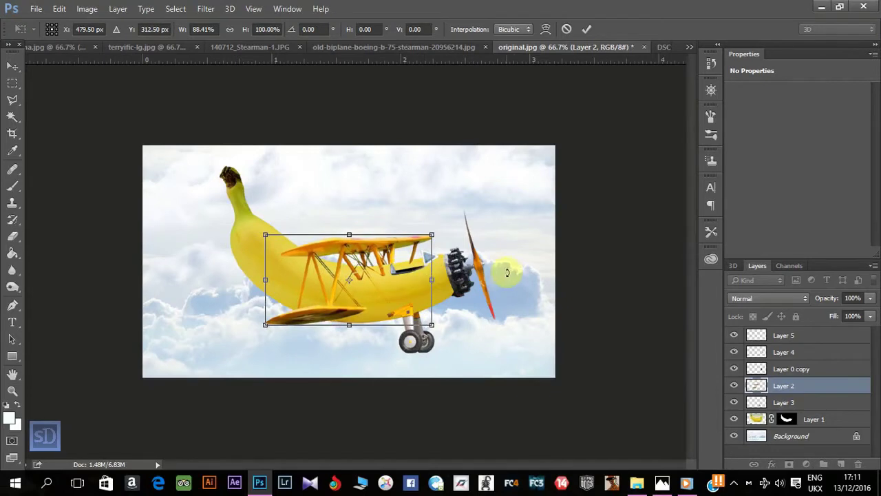
key("Return")
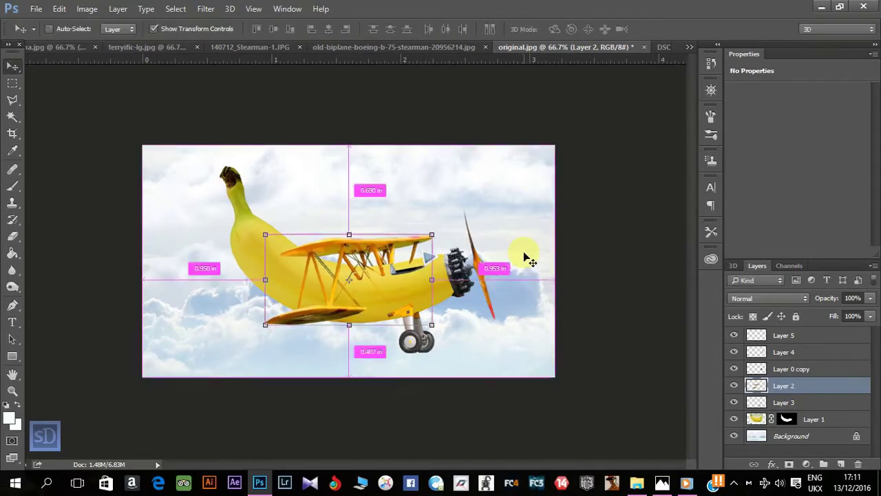
key("ctrl+plus")
key("ctrl+plus")
key("ctrl+plus")
Rotate the cockpit piece slightly.
left_click(375, 280)
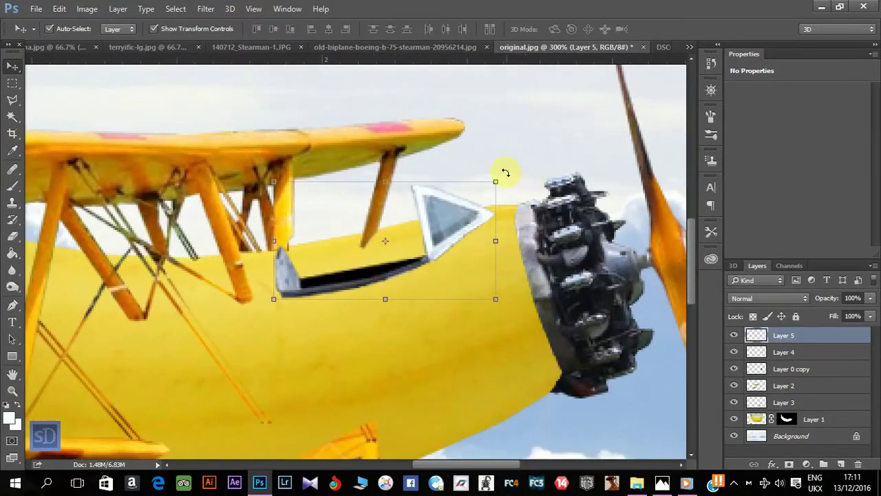
left_click_drag(505, 172, 503, 168)
key("Return")
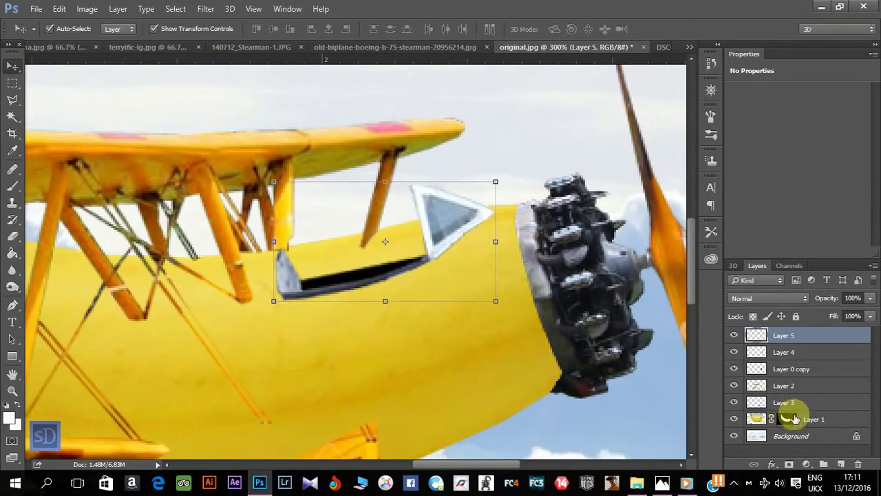
Paint on the banana body's mask to hide the fuselage bulge near the strut and windscreen.
left_click(786, 418)
key("b")
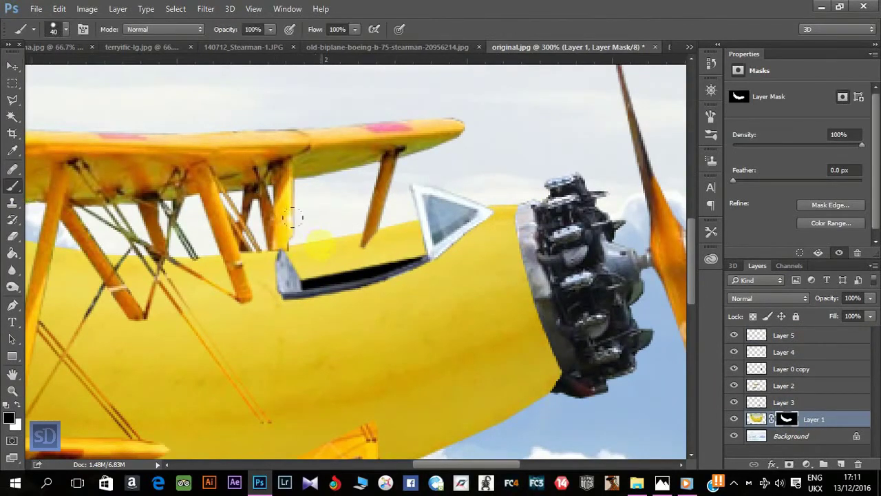
mouse_move(291, 217)
left_mouse_down()
mouse_move(315, 248)
mouse_move(384, 230)
left_mouse_up()
left_click_drag(372, 198, 362, 188)
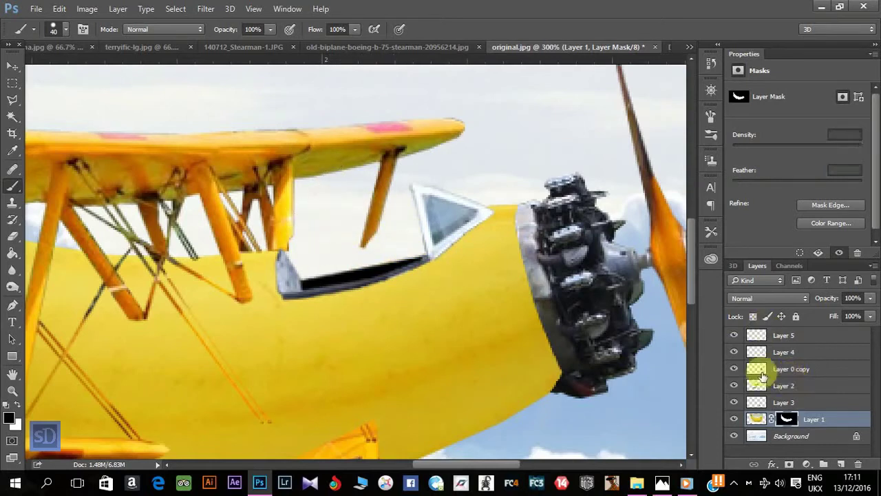
Remove the stray strut by the cockpit on the wings layer with a content-aware fill.
left_click(783, 385)
left_click(13, 100)
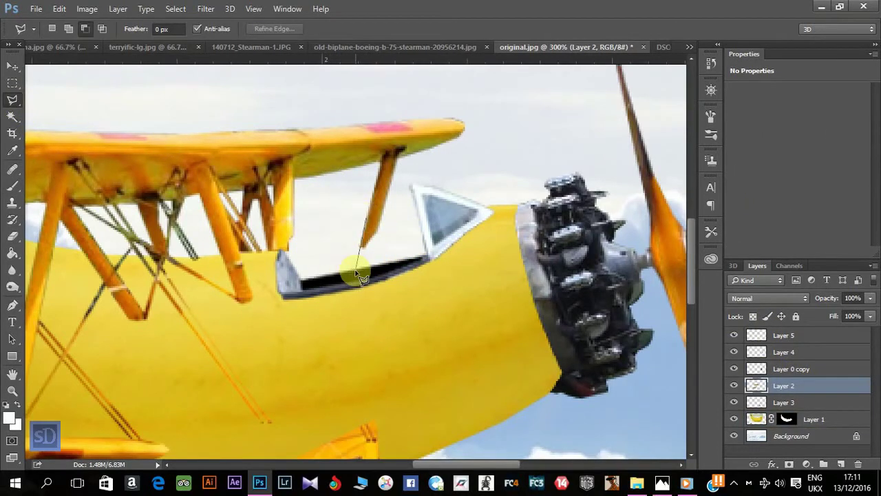
left_click(355, 269)
left_click(378, 218)
double_click(385, 217)
left_click(59, 8)
left_click(91, 178)
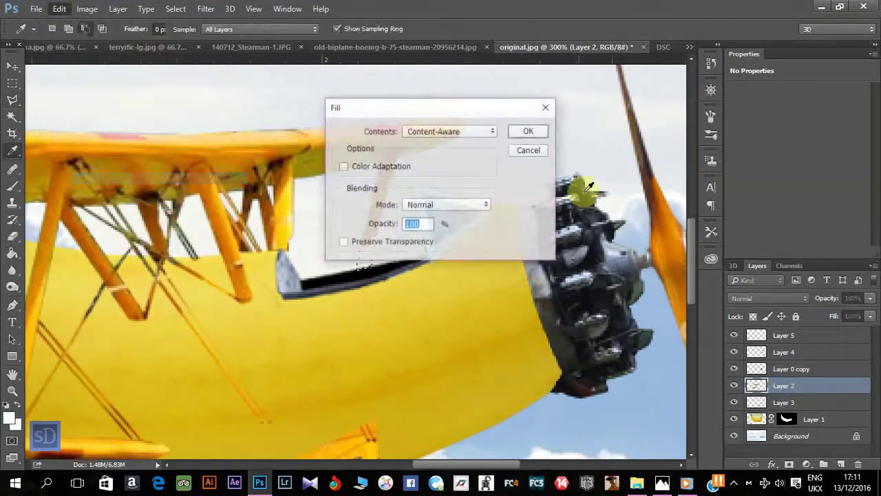
left_click(539, 133)
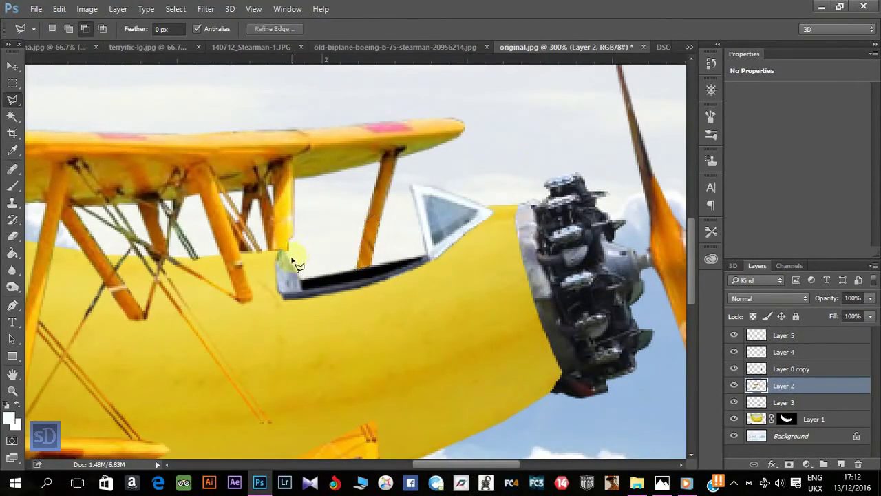
Fill a small area beside the cockpit from surrounding content.
left_click(293, 234)
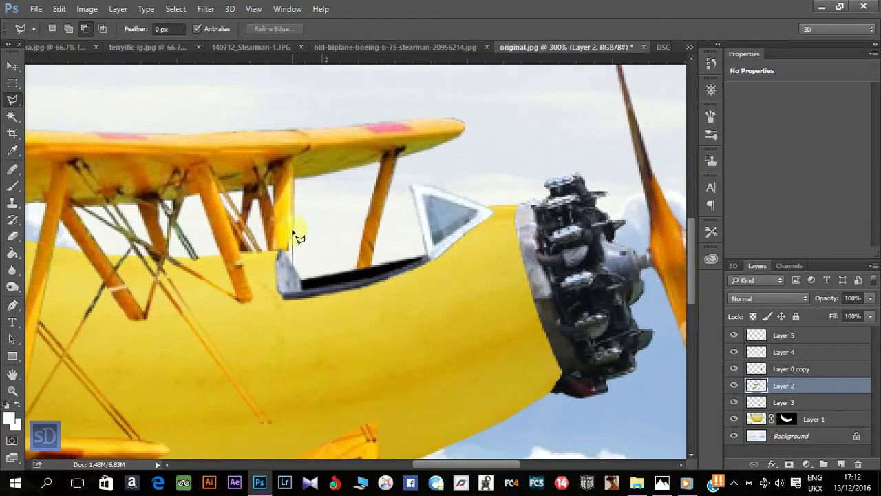
double_click(289, 272)
left_click(59, 8)
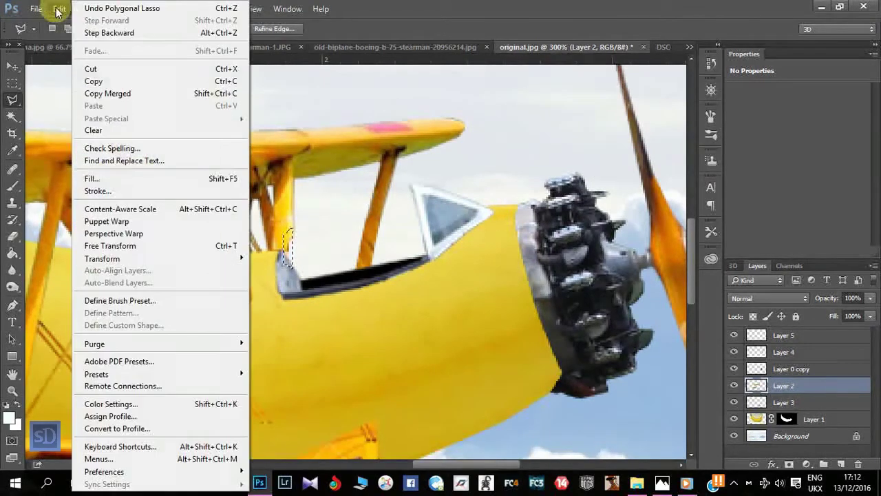
left_click(120, 179)
left_click(523, 133)
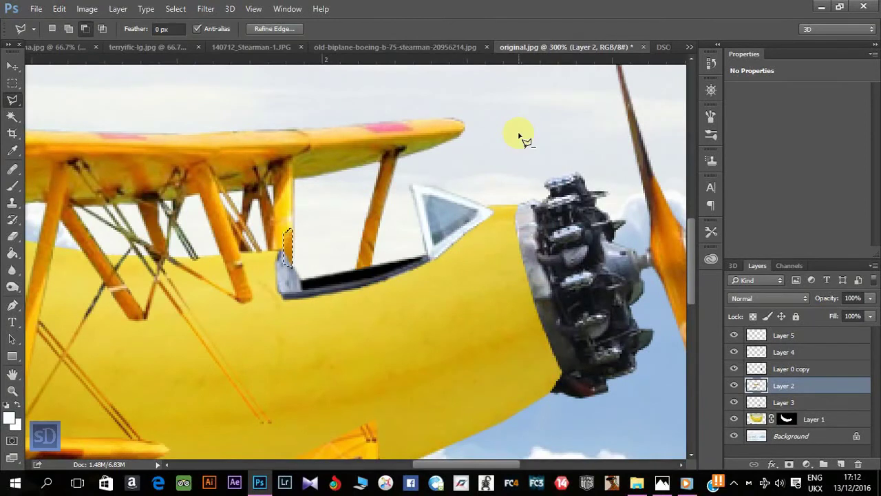
Return the view to actual size and choose the Dodge Tool with Range set to Highlights.
key("ctrl+minus")
key("ctrl+minus")
key("ctrl+minus")
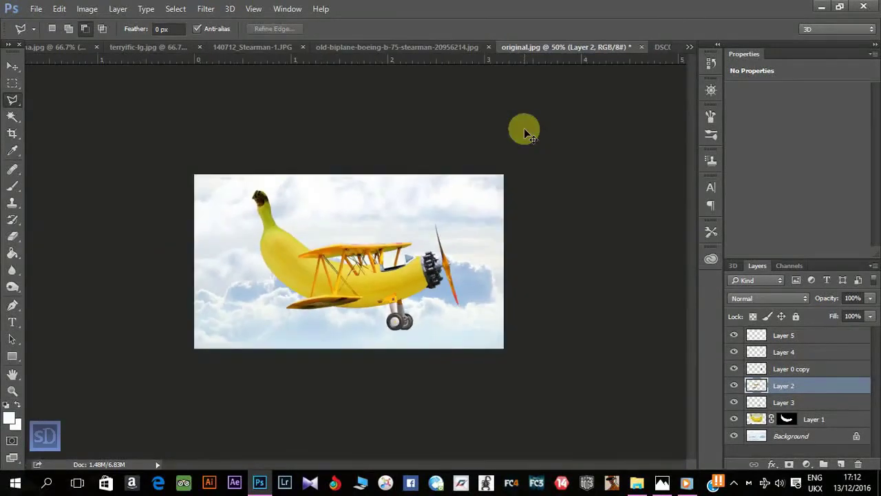
key("ctrl+plus")
key("v")
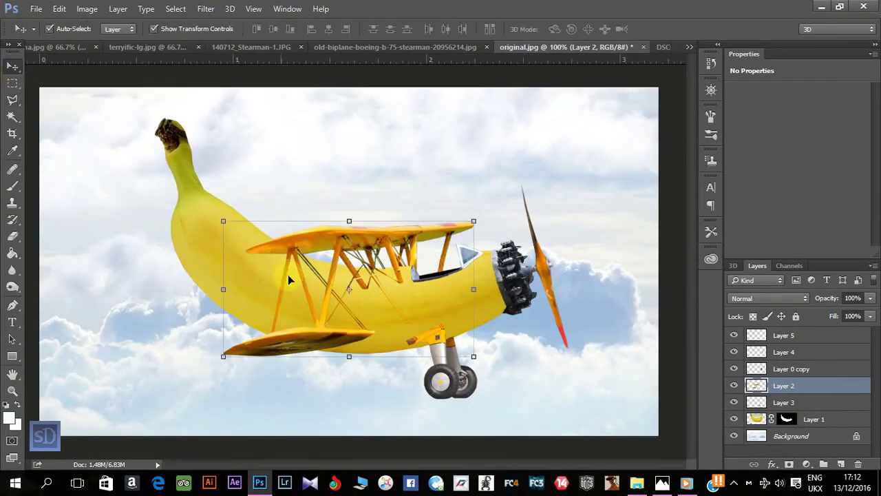
left_click(12, 286)
left_click(157, 29)
left_click(157, 55)
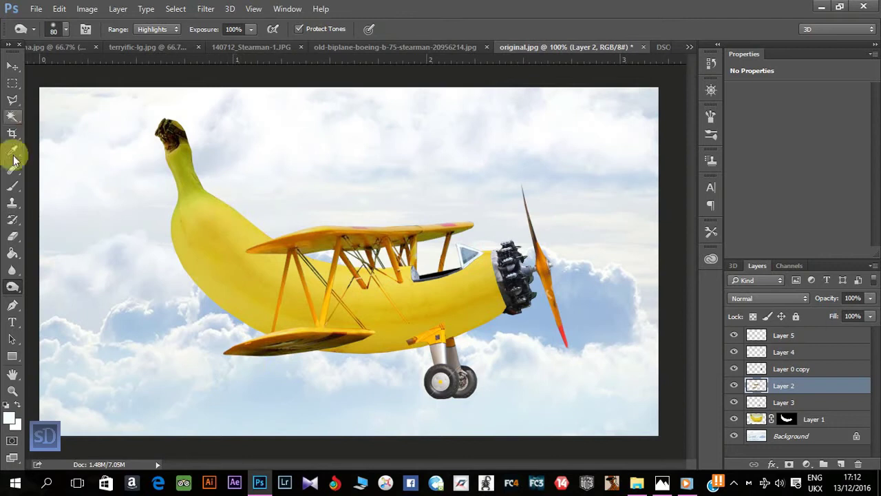
Dodge along the upper wing's edge and tip at 24% exposure with a small brush.
right_click(12, 286)
left_click(55, 294)
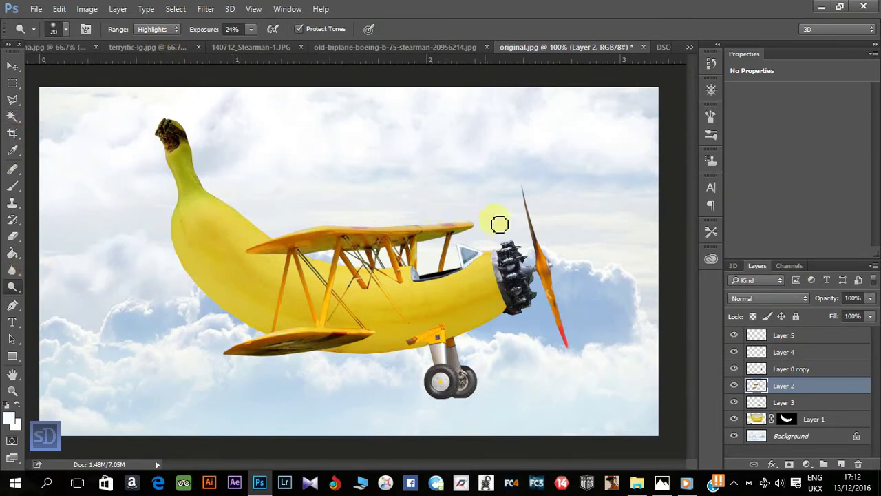
left_click_drag(463, 227, 355, 229)
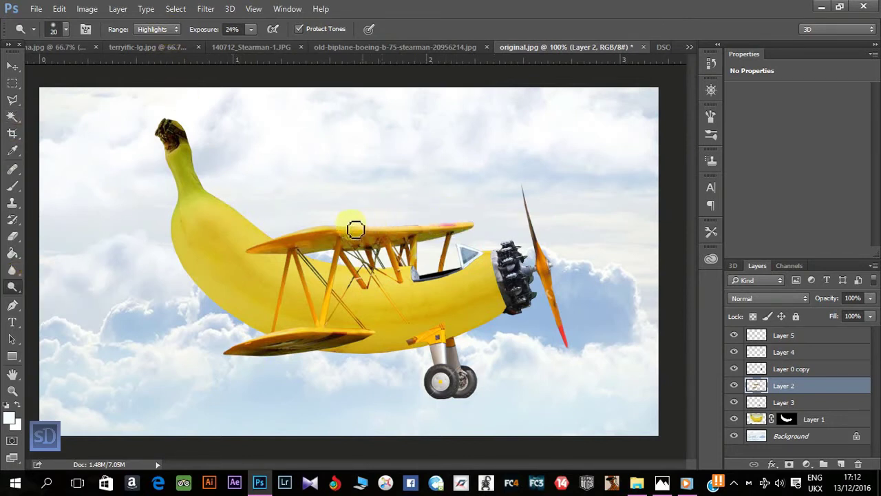
left_click_drag(299, 235, 321, 240)
mouse_move(477, 222)
left_mouse_down()
mouse_move(369, 227)
mouse_move(461, 214)
left_mouse_up()
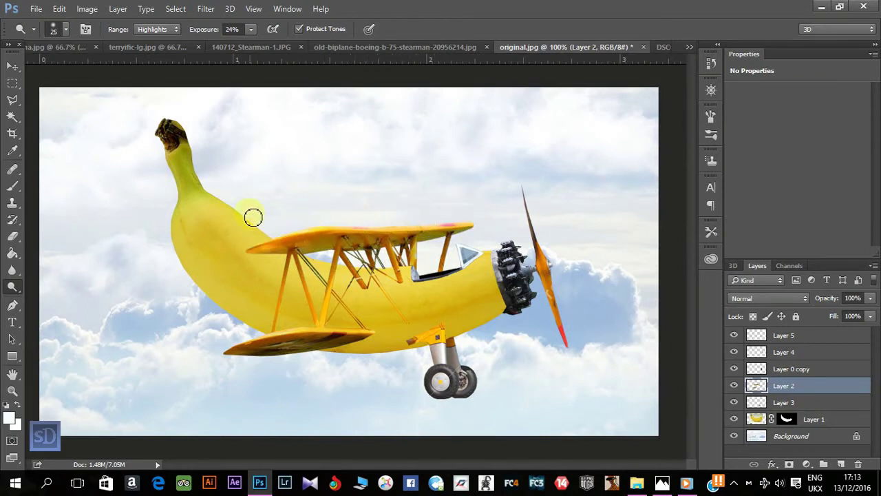
Lighten the lower wing, the banana body near the strut, and the cockpit area.
key("bracketleft")
key("bracketleft")
mouse_move(374, 335)
left_mouse_down()
mouse_move(293, 337)
mouse_move(315, 354)
mouse_move(378, 338)
mouse_move(362, 364)
mouse_move(419, 359)
mouse_move(344, 362)
left_mouse_up()
key("bracketright")
mouse_move(326, 314)
left_mouse_down()
mouse_move(330, 299)
mouse_move(322, 326)
mouse_move(271, 335)
mouse_move(327, 281)
mouse_move(381, 296)
mouse_move(406, 314)
mouse_move(299, 317)
mouse_move(378, 296)
mouse_move(409, 241)
mouse_move(460, 279)
mouse_move(468, 301)
mouse_move(456, 289)
mouse_move(428, 314)
mouse_move(341, 221)
left_mouse_up()
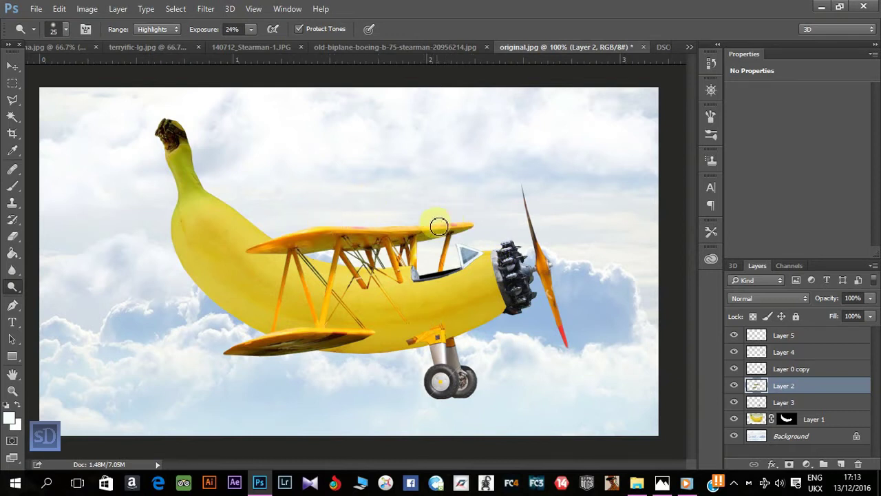
mouse_move(439, 226)
left_mouse_down()
mouse_move(439, 284)
mouse_move(378, 309)
mouse_move(364, 283)
mouse_move(409, 338)
mouse_move(383, 348)
mouse_move(440, 338)
mouse_move(456, 295)
mouse_move(451, 263)
left_mouse_up()
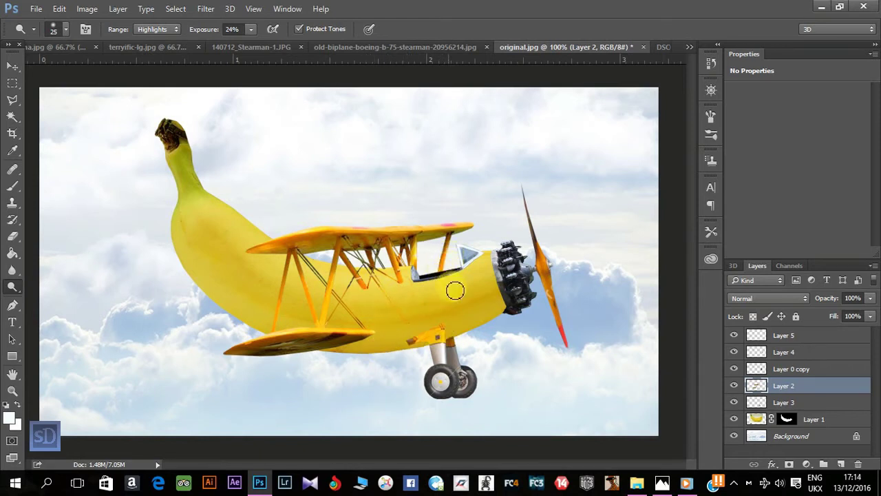
left_click(808, 415)
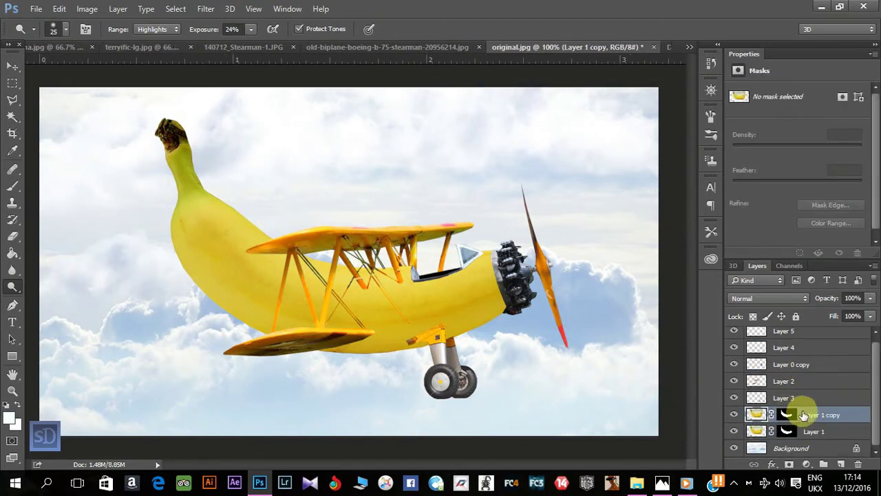
Create Layer 6 and set a soft black brush at 47% opacity and 54% flow.
key("ctrl+shift+n")
left_click(563, 146)
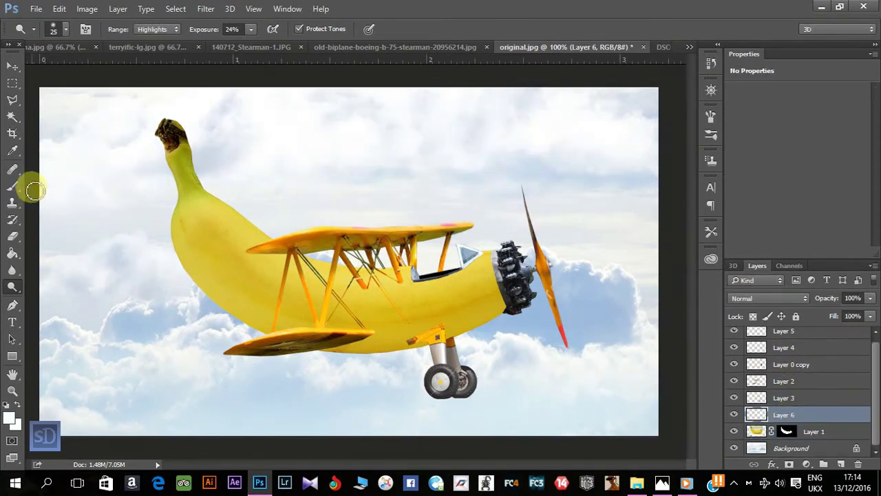
left_click(12, 186)
left_click(270, 29)
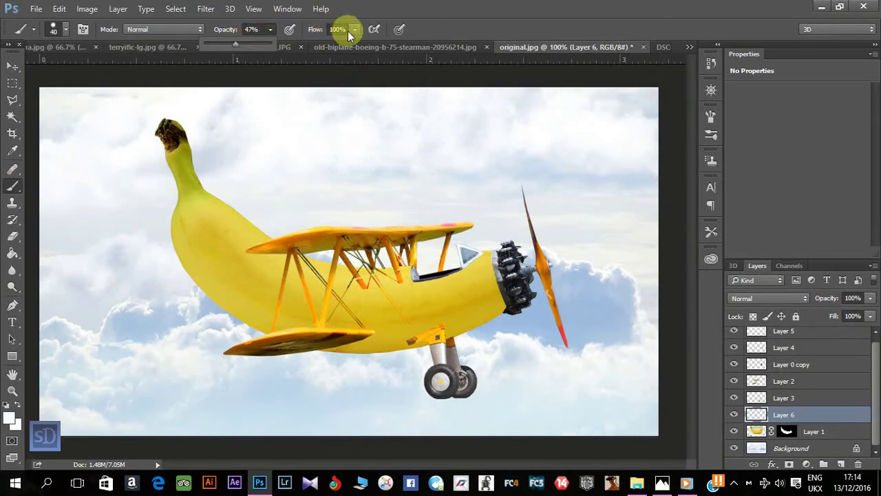
left_click_drag(355, 29, 324, 42)
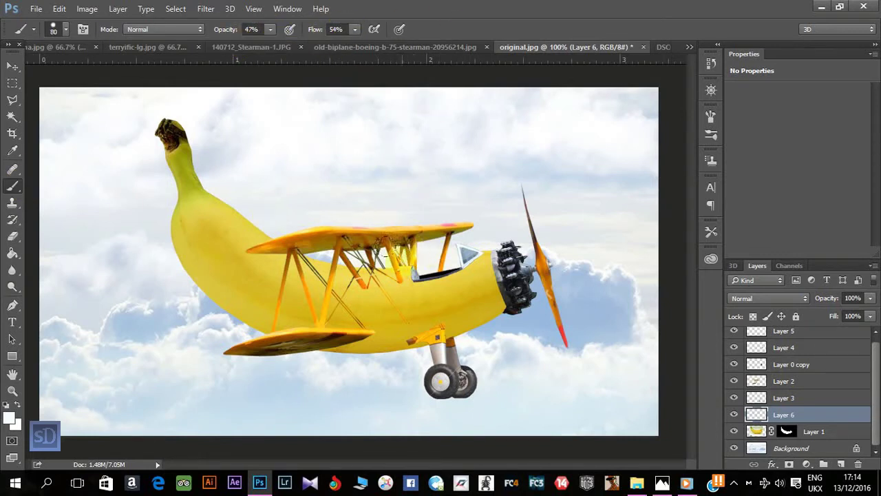
key("bracketright")
key("bracketright")
key("bracketright")
left_click(5, 407)
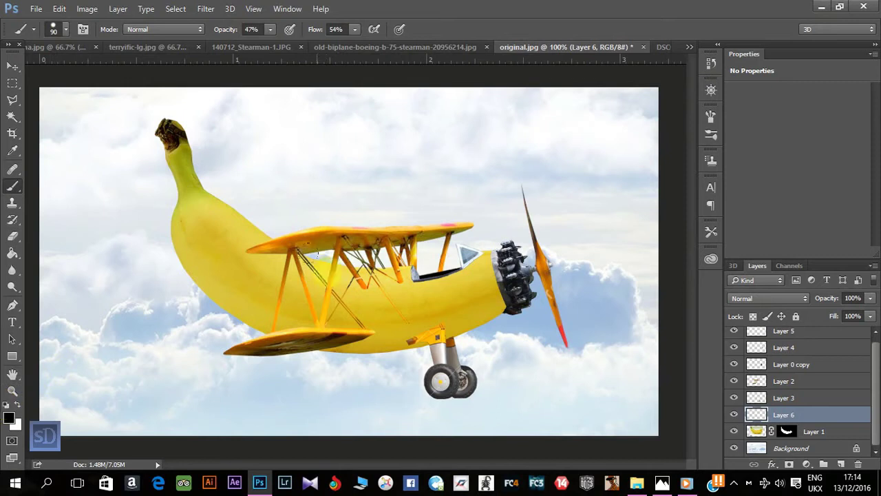
right_click(410, 217)
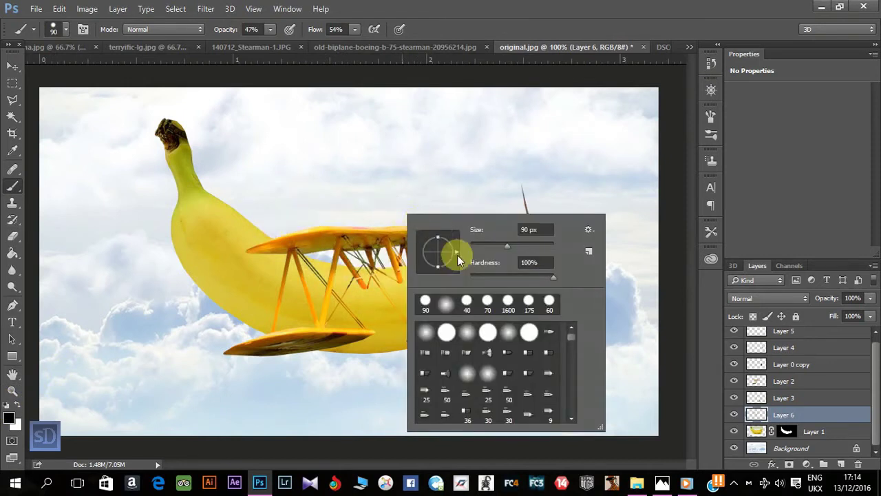
left_click(481, 42)
Paint soft dark shadows above the wing and under the lower wing on Layer 6.
mouse_move(419, 275)
left_mouse_down()
mouse_move(303, 228)
mouse_move(262, 189)
left_mouse_up()
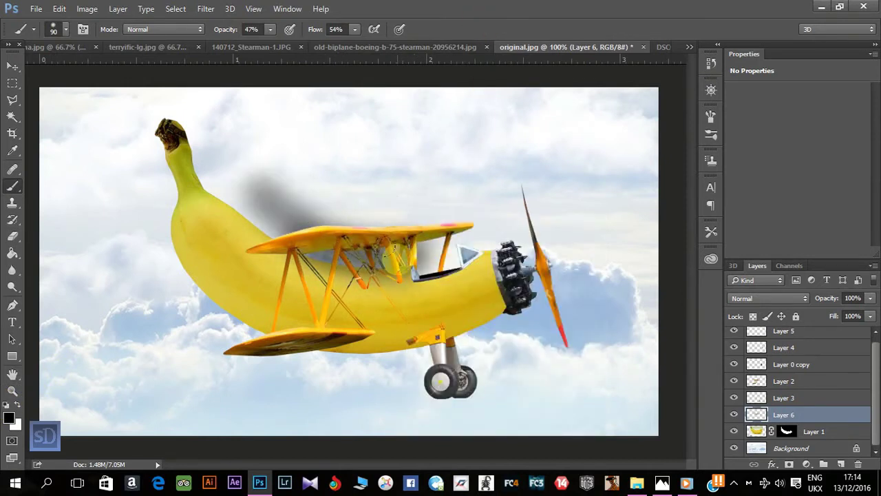
left_click_drag(344, 268, 241, 179)
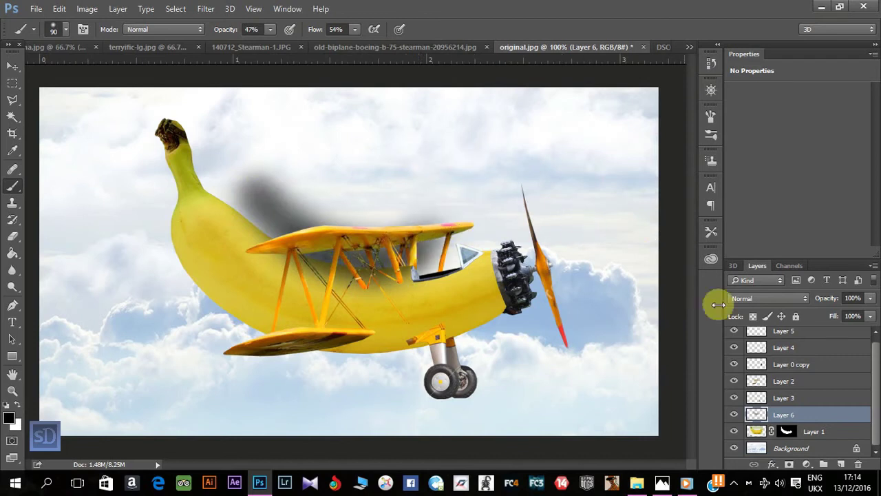
left_click(813, 431)
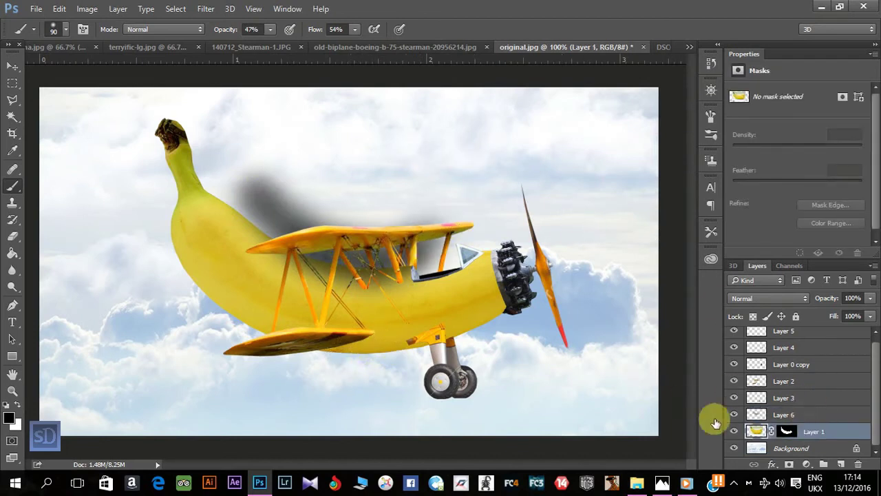
left_click(747, 414)
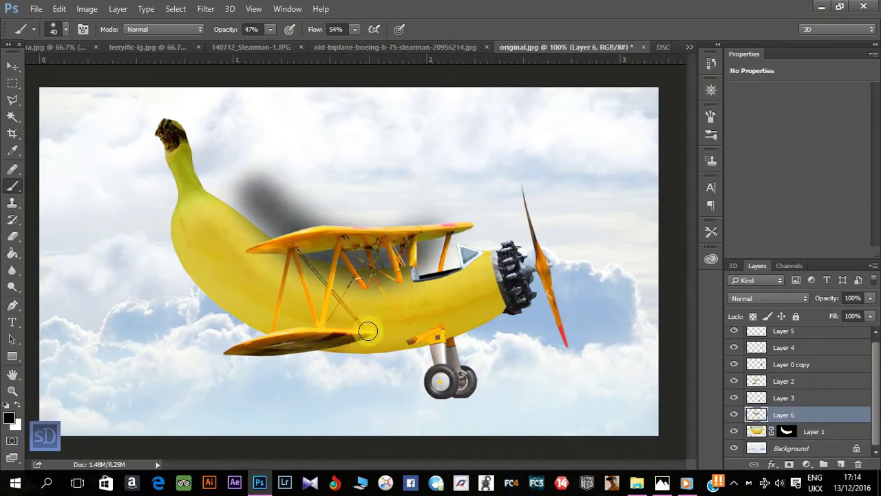
mouse_move(367, 331)
left_mouse_down()
mouse_move(317, 354)
mouse_move(360, 324)
mouse_move(345, 346)
mouse_move(285, 356)
mouse_move(304, 349)
mouse_move(305, 360)
mouse_move(344, 362)
left_mouse_up()
key("bracketright")
key("bracketright")
key("bracketright")
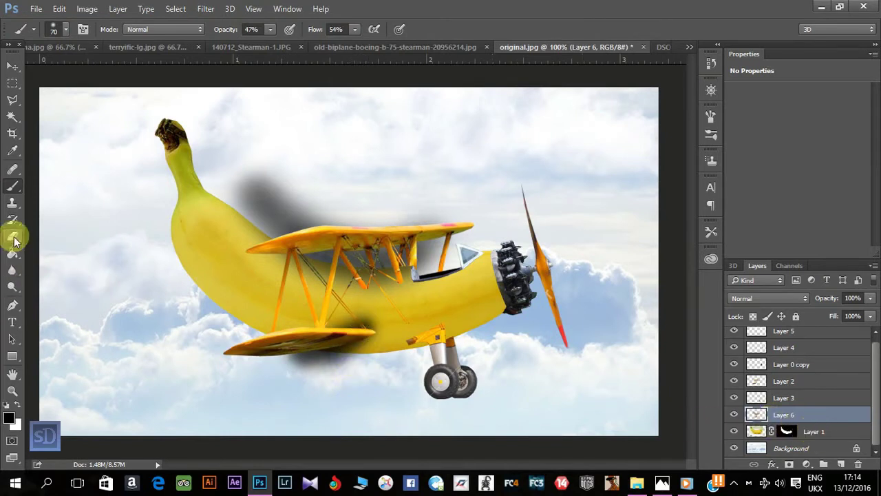
Set up a soft-edged eraser at 100% opacity and 100% flow.
left_click(14, 239)
right_click(386, 304)
left_click(221, 29)
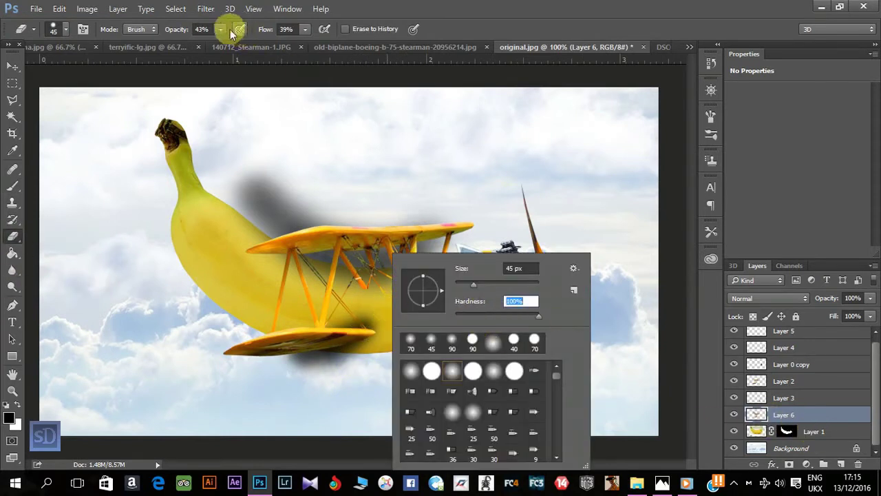
left_click_drag(206, 44, 348, 43)
left_click(305, 29)
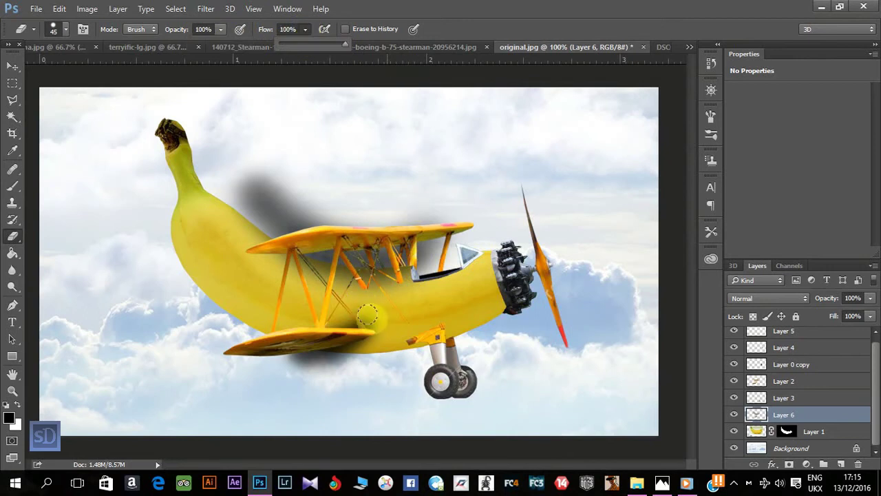
left_click(353, 306)
right_click(355, 312)
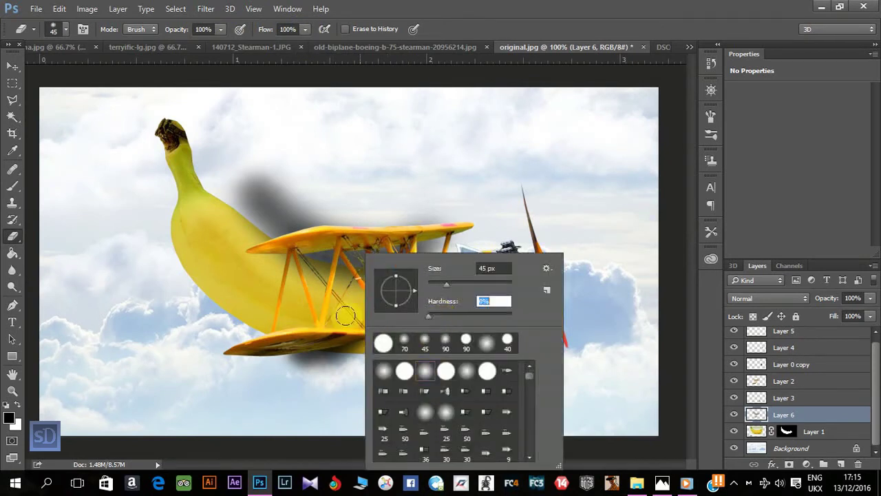
key("Escape")
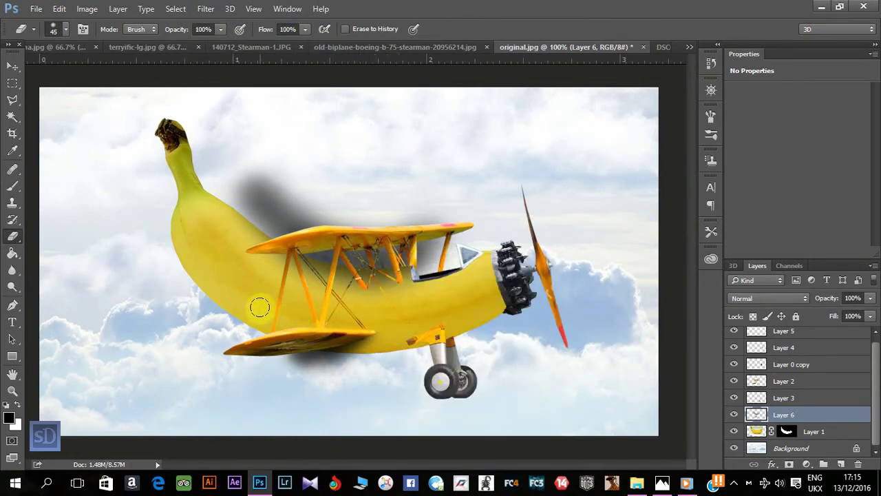
Try applying Layer 1's mask, then undo it.
left_click(786, 430)
right_click(785, 430)
left_click(791, 338)
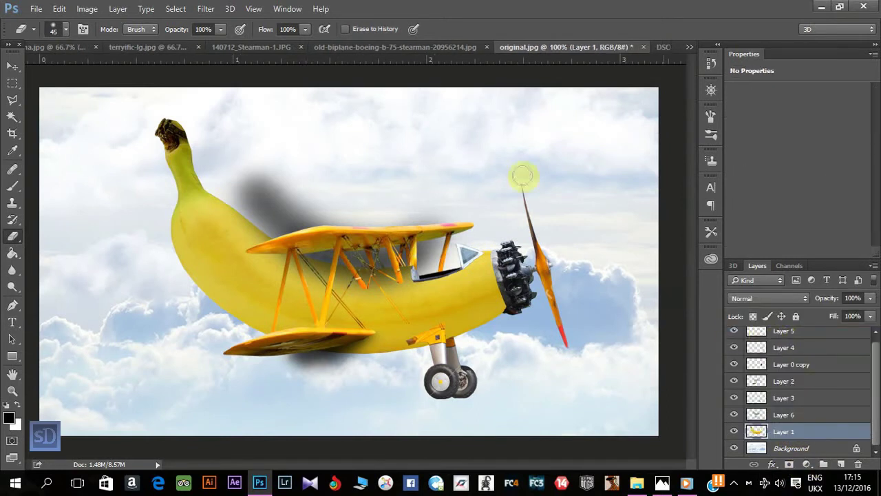
left_click(176, 8)
left_click(233, 33)
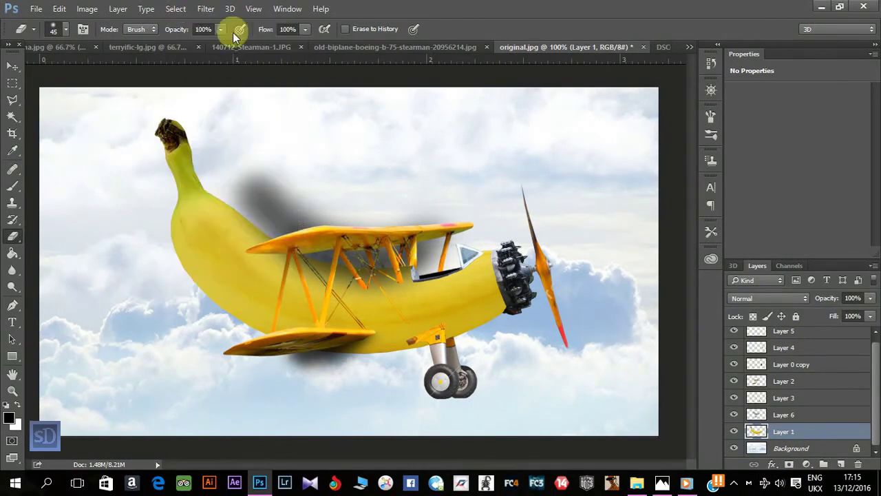
key("ctrl+z")
Load the banana's outline, invert it, and delete Layer 6's shadow outside the banana.
right_click(786, 431)
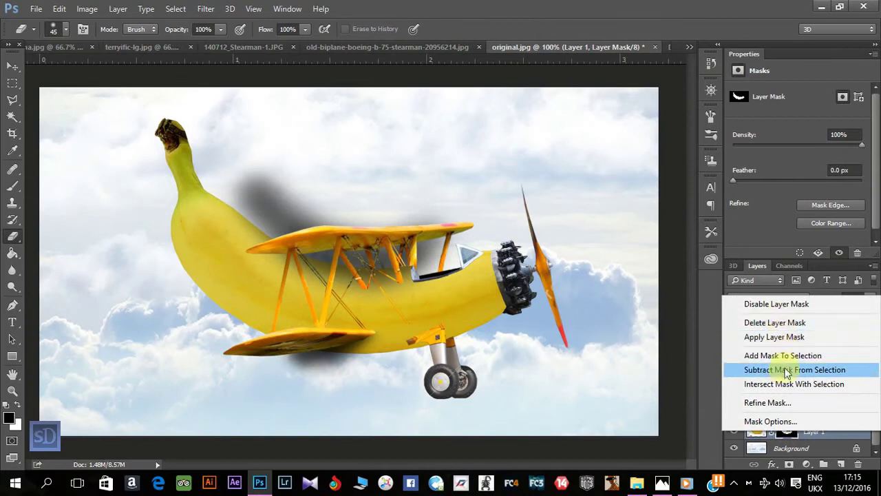
left_click(781, 356)
left_click(177, 9)
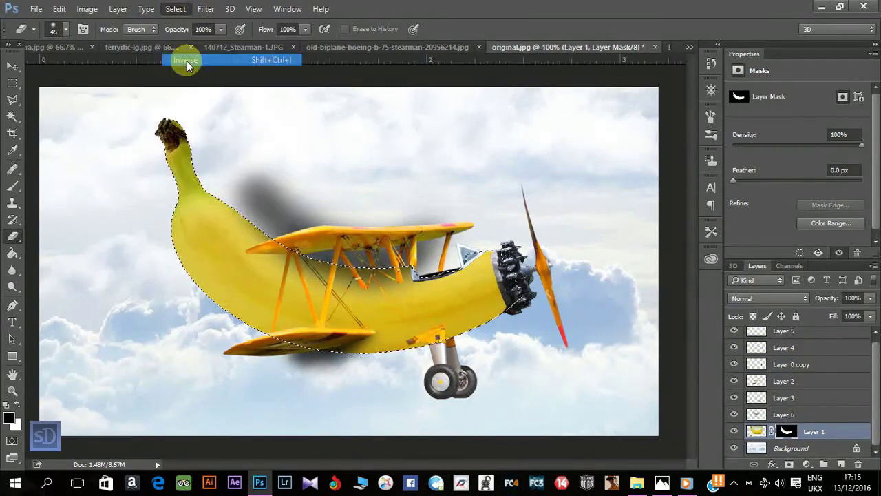
left_click(189, 66)
left_click(778, 414)
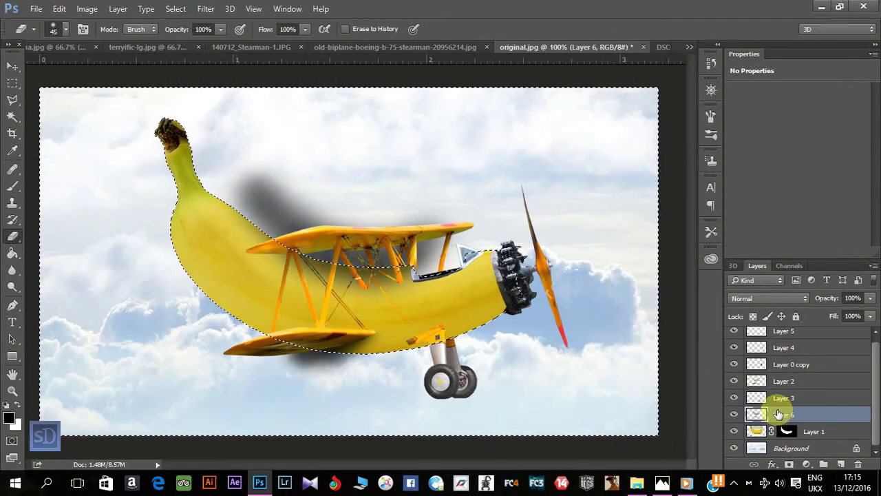
key("Delete")
key("ctrl+d")
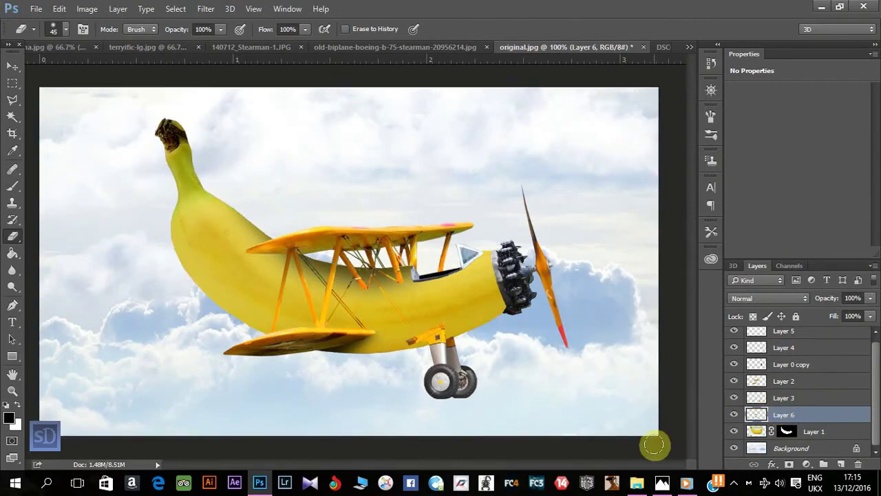
left_click(870, 298)
Apply Camera Raw to Layer 1: Exposure +0.25, Contrast +16, Blacks -5, Clarity +29, Vibrance -3.
left_click(812, 430)
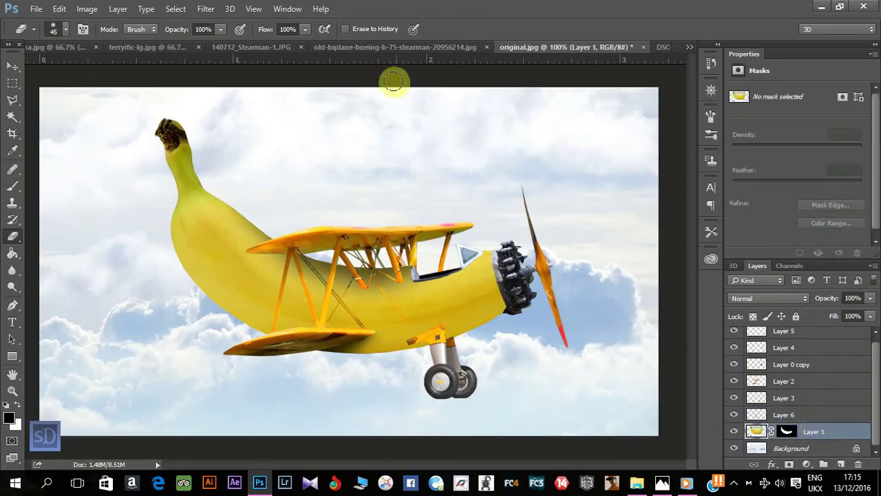
left_click(209, 9)
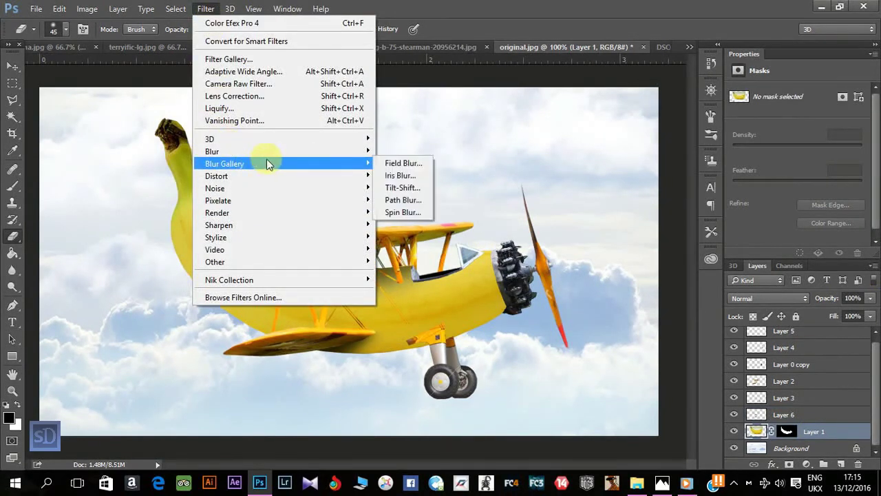
left_click(262, 84)
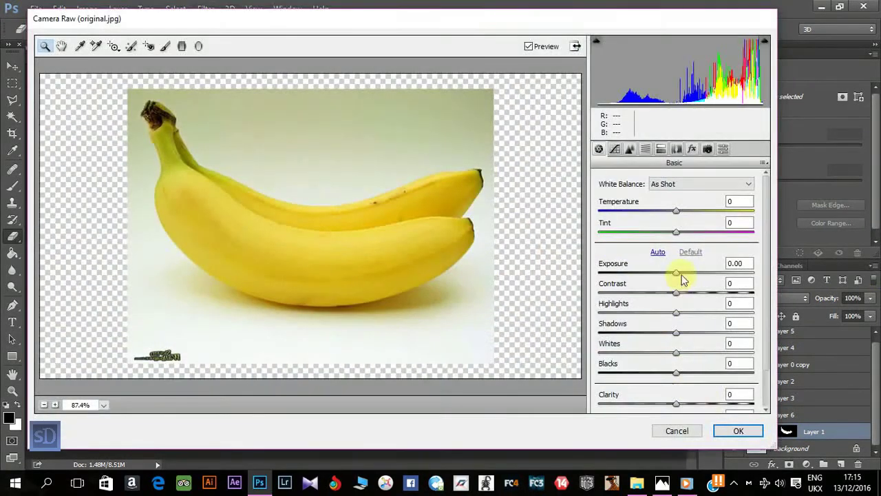
left_click_drag(679, 403, 692, 404)
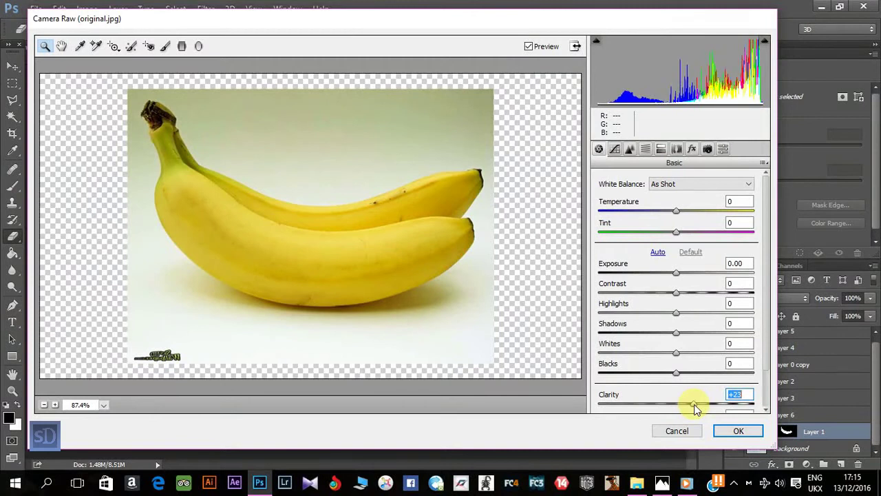
mouse_move(675, 274)
left_mouse_down()
mouse_move(674, 291)
mouse_move(693, 296)
mouse_move(701, 317)
mouse_move(665, 334)
mouse_move(683, 335)
mouse_move(688, 370)
mouse_move(669, 371)
left_mouse_up()
left_click_drag(694, 404, 696, 404)
left_click_drag(766, 278, 764, 335)
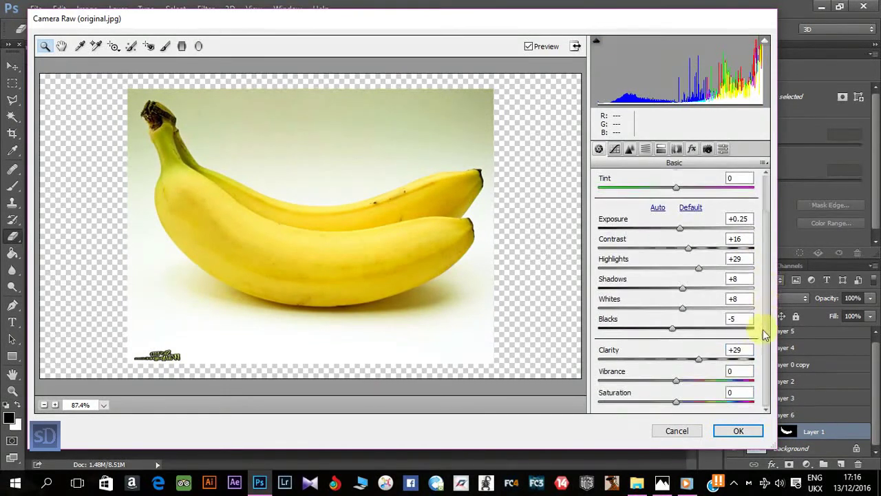
left_click_drag(685, 380, 668, 380)
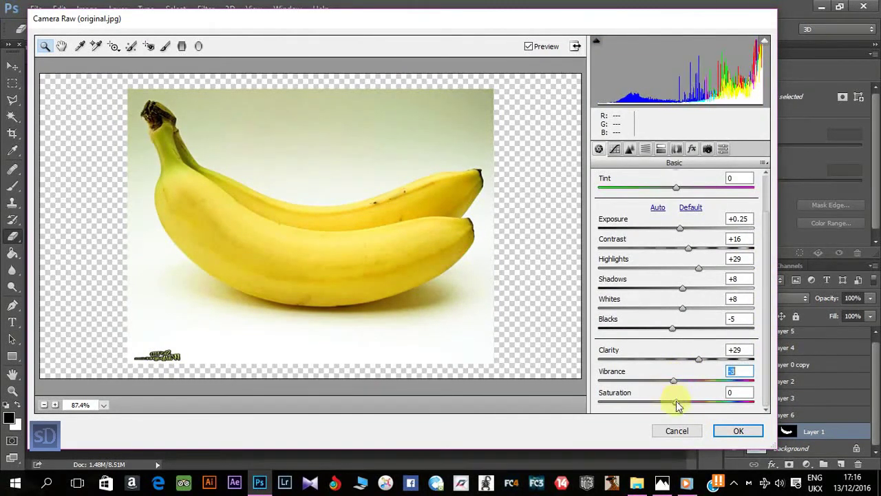
left_click(737, 430)
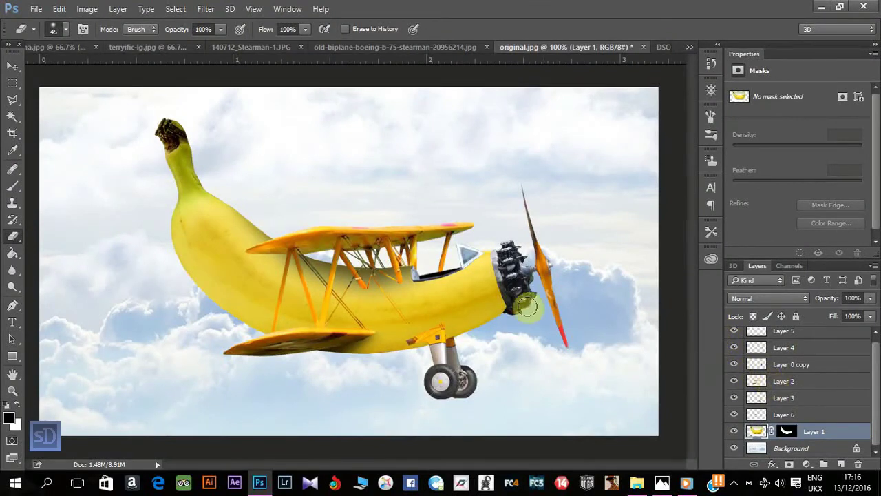
Try a Burn stroke across the banana body, then undo it.
left_click(12, 285)
left_click(44, 302)
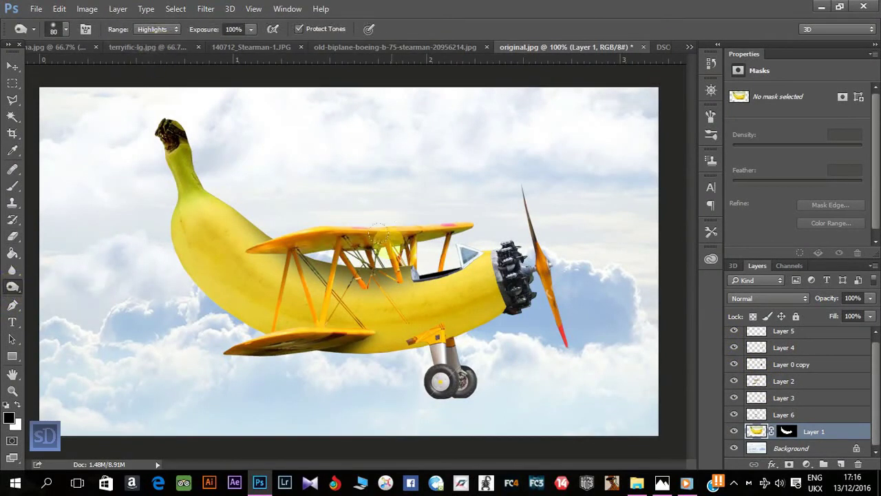
left_click(349, 141)
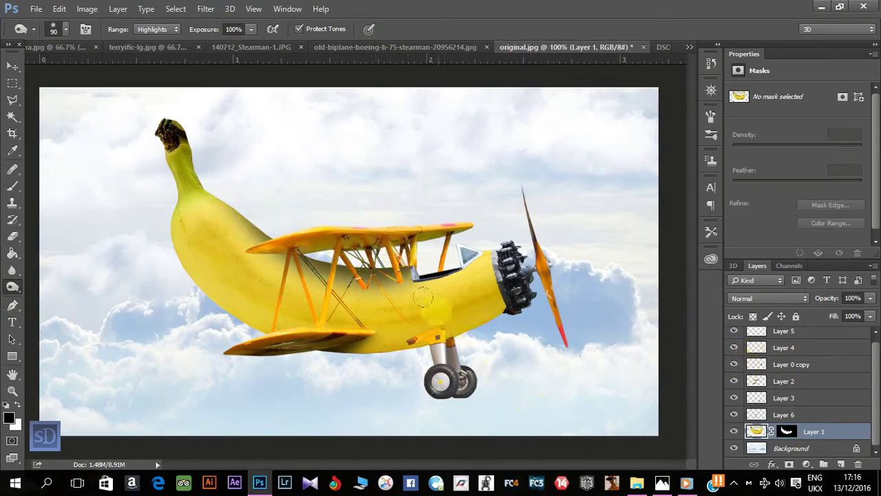
left_click_drag(422, 297, 230, 197)
key("ctrl+z")
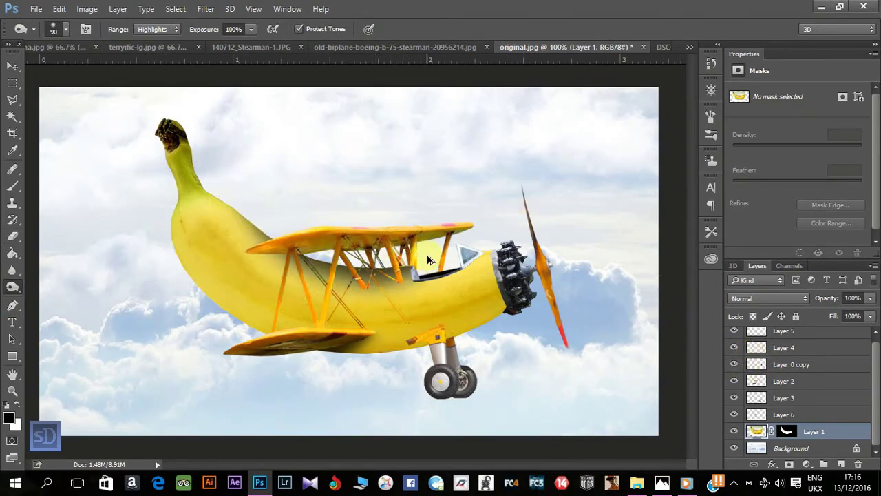
Burn the banana beneath the wing struts with Range set to Shadows.
right_click(12, 286)
left_click(44, 299)
left_click(156, 29)
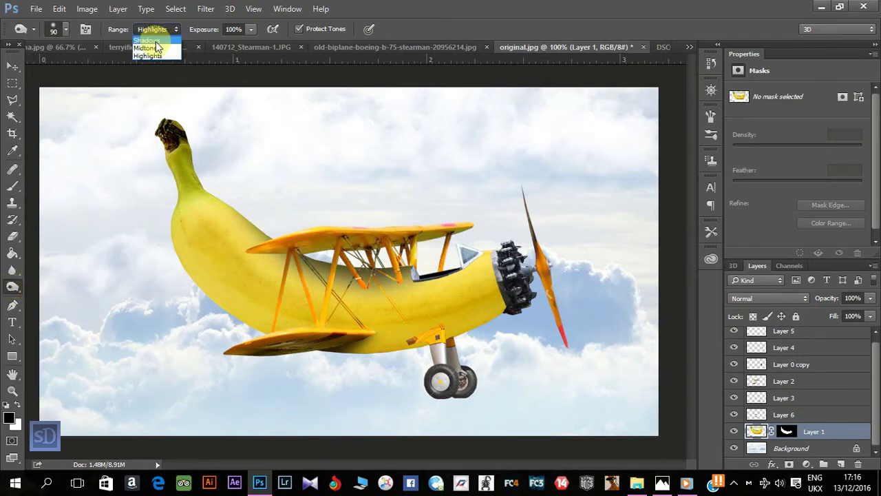
left_click(155, 43)
mouse_move(392, 275)
left_mouse_down()
mouse_move(348, 246)
mouse_move(289, 240)
left_mouse_up()
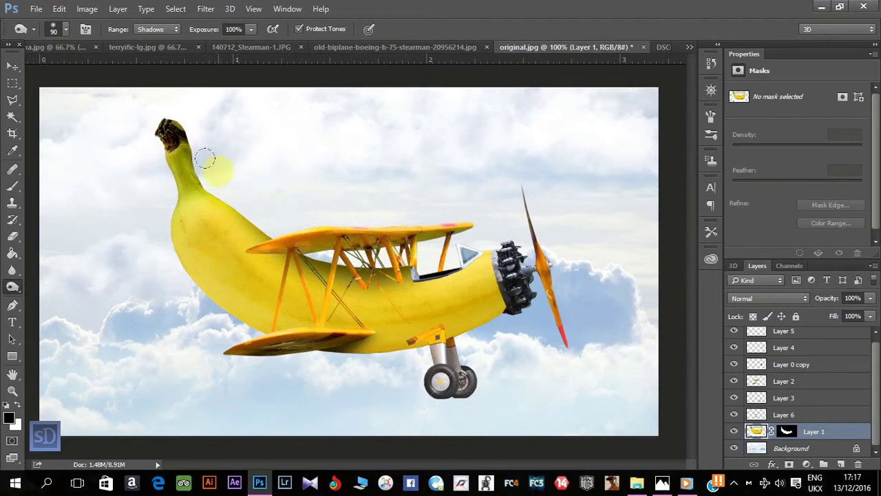
key("bracketleft")
key("bracketleft")
key("bracketleft")
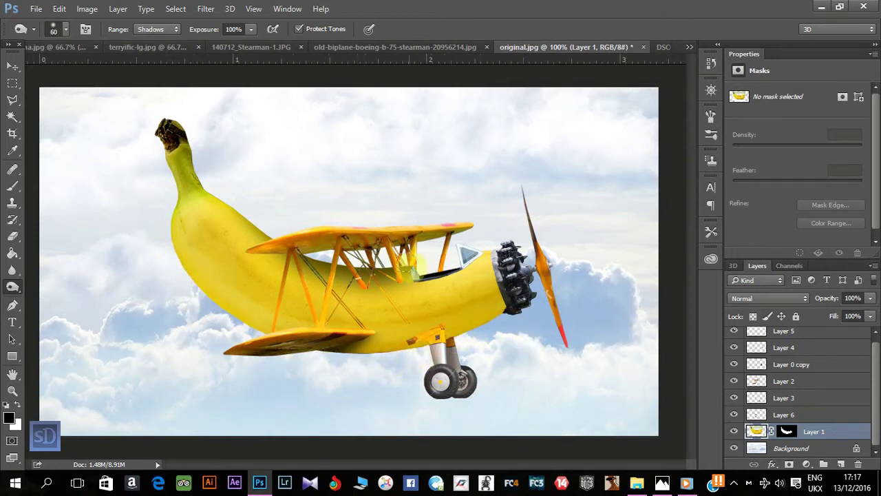
Switch to the Dodge Tool with a 90 px brush and Range set to Midtones.
right_click(12, 286)
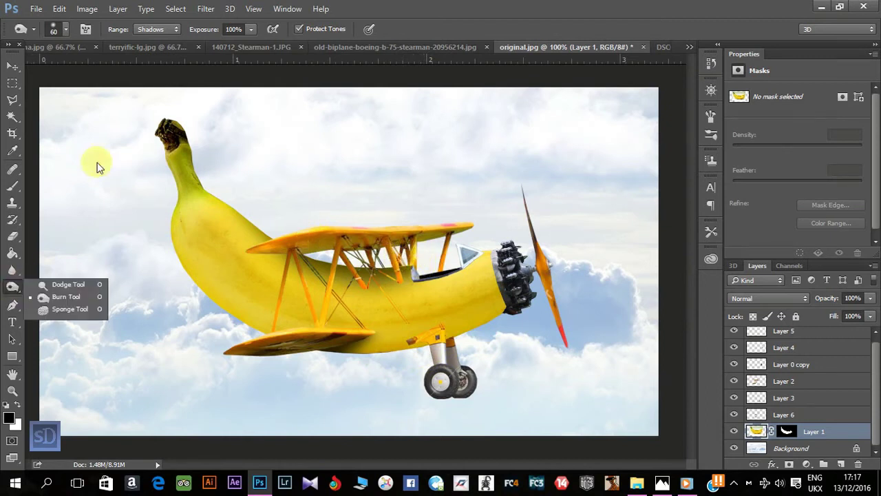
left_click(157, 29)
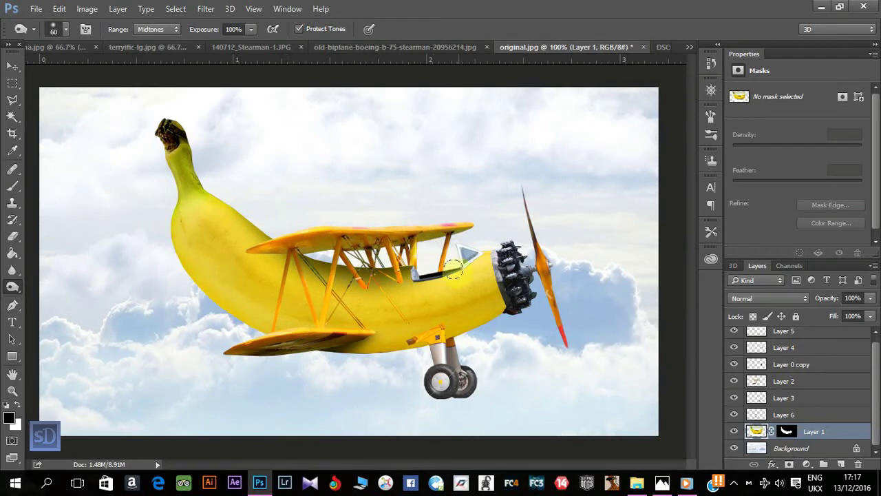
right_click(13, 286)
left_click(62, 285)
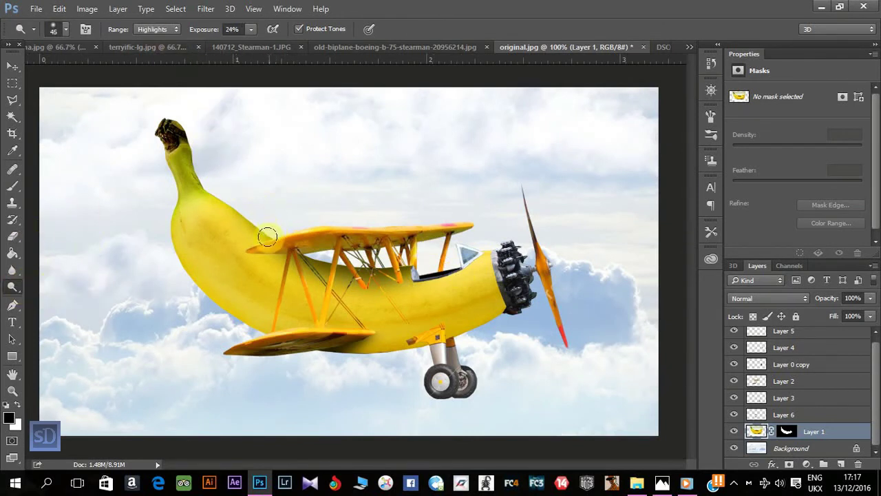
key("bracketright")
key("bracketright")
key("bracketright")
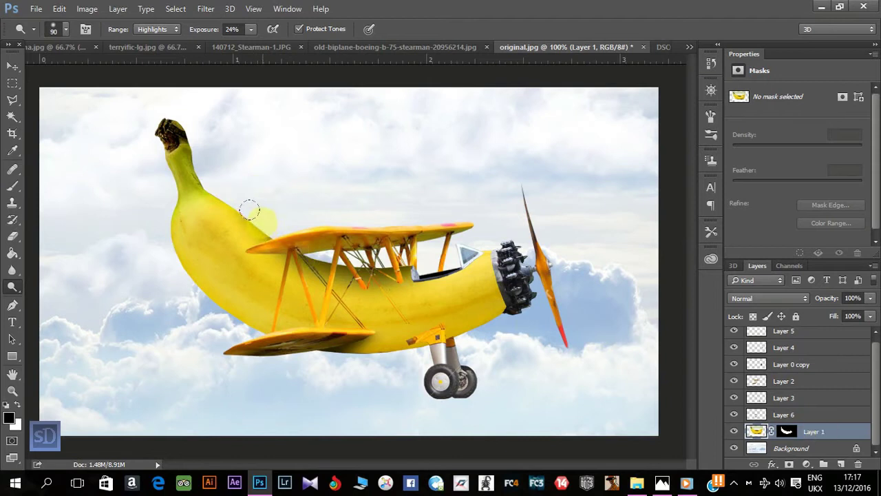
left_click(157, 29)
left_click(148, 39)
left_click(157, 29)
left_click(148, 40)
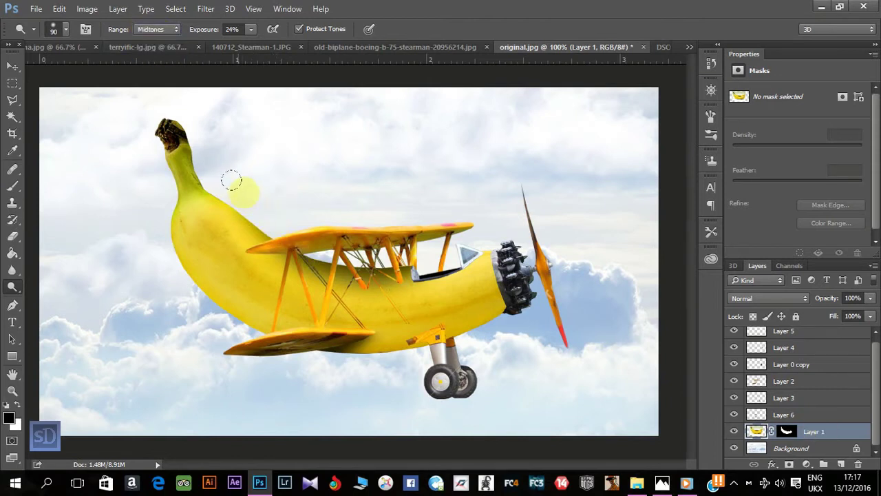
Pick the eraser on Layer 6, then return to Layer 1.
left_click(751, 414)
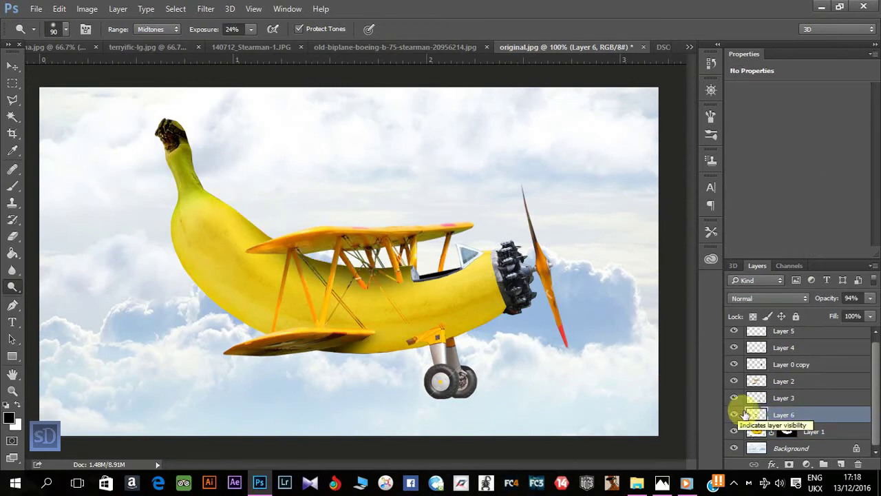
left_click(12, 236)
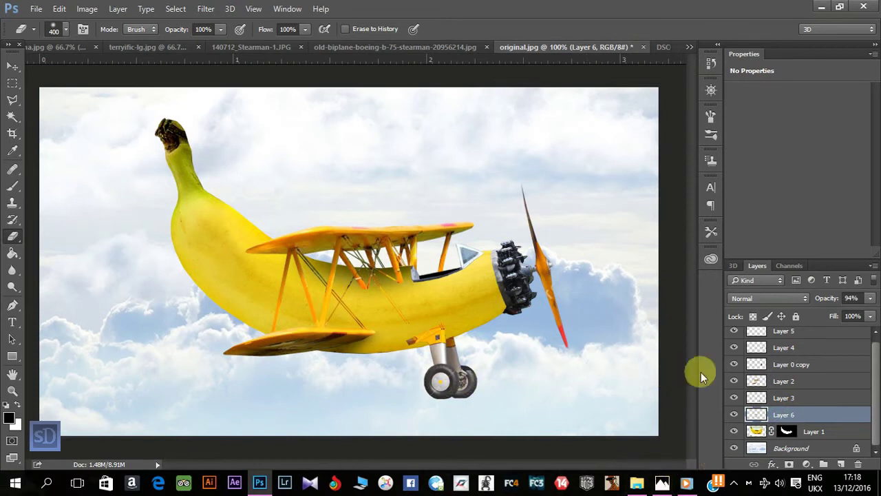
left_click(756, 431)
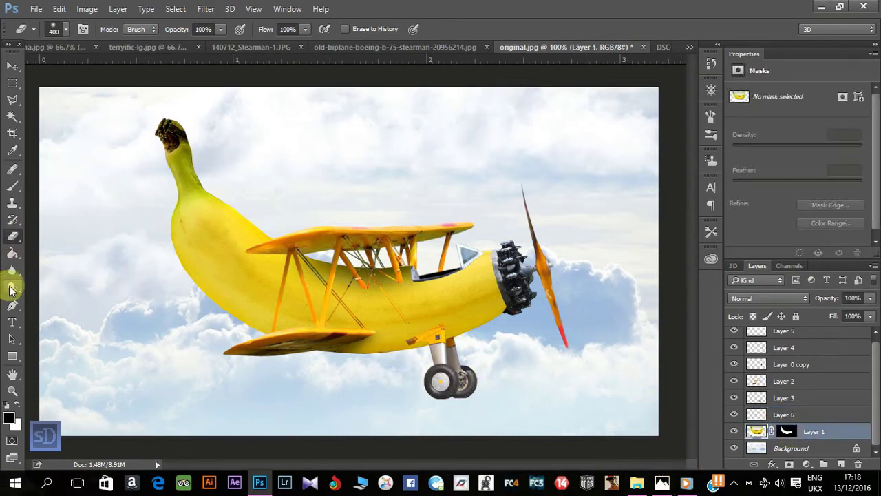
Dodge the banana stem and the area under the lower wing.
left_click(12, 286)
key("bracketleft")
key("bracketleft")
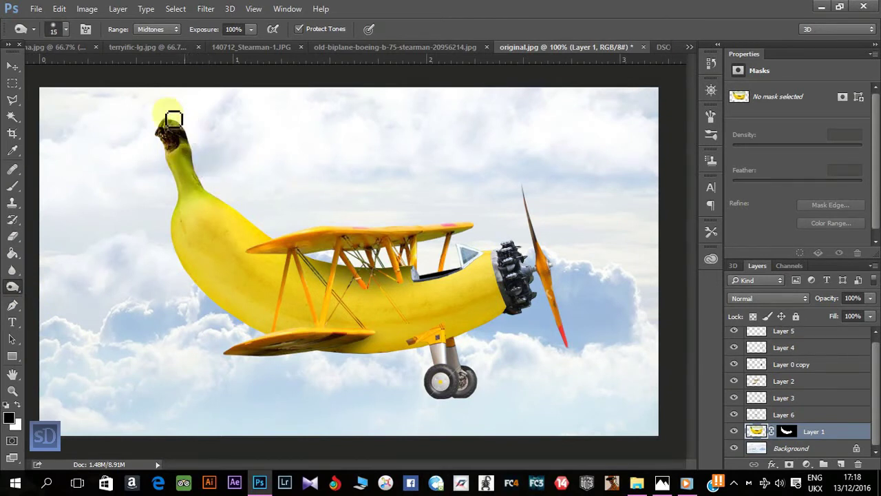
left_click_drag(171, 123, 172, 142)
key("bracketright")
key("bracketright")
key("bracketright")
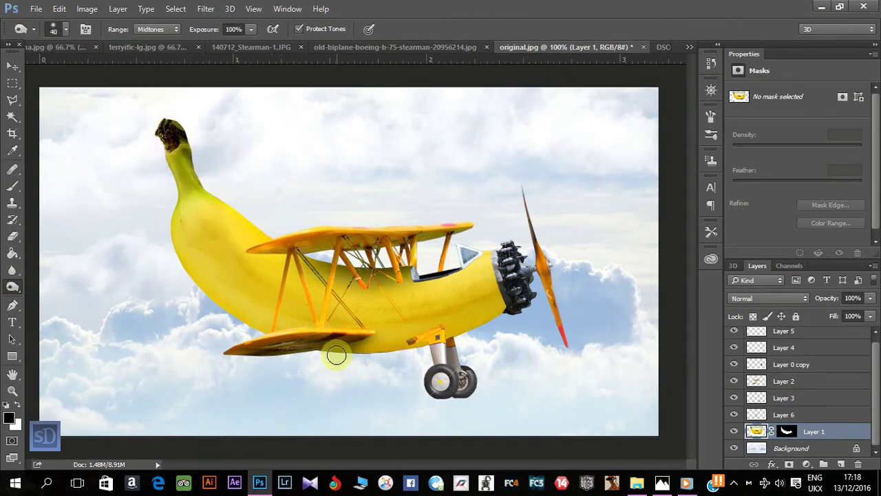
left_click_drag(329, 356, 345, 342)
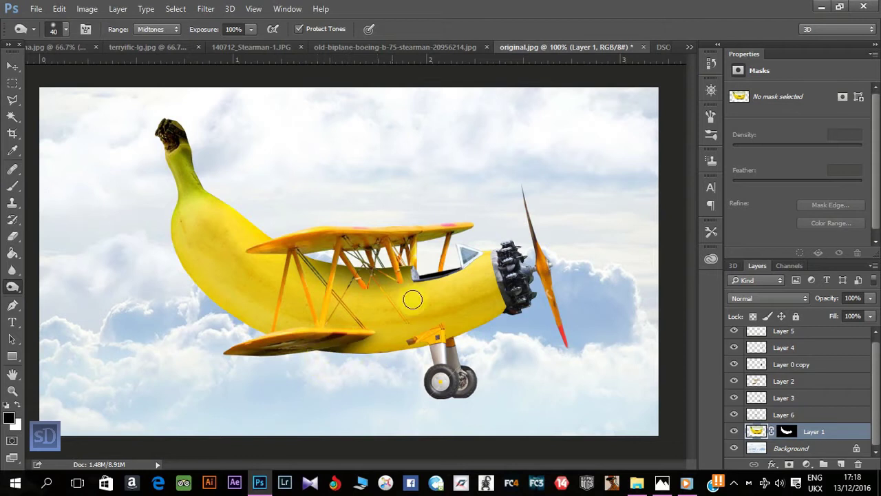
Darken the engine cowling with a 25 px, then 40 px brush.
key("bracketleft")
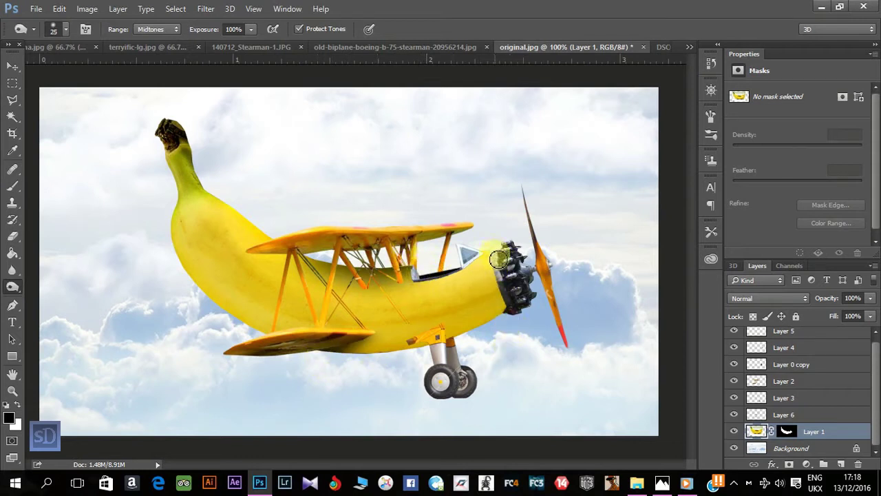
key("bracketleft")
key("bracketleft")
left_click_drag(510, 307, 507, 251)
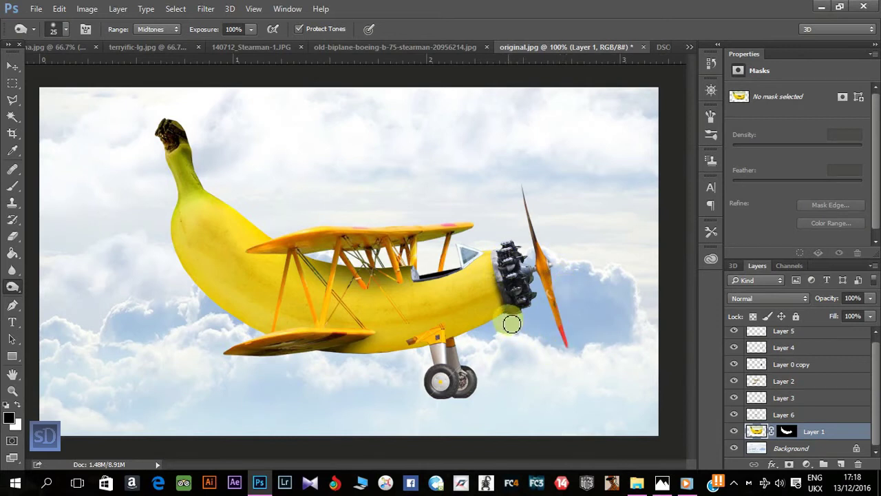
key("bracketright")
key("bracketright")
key("bracketright")
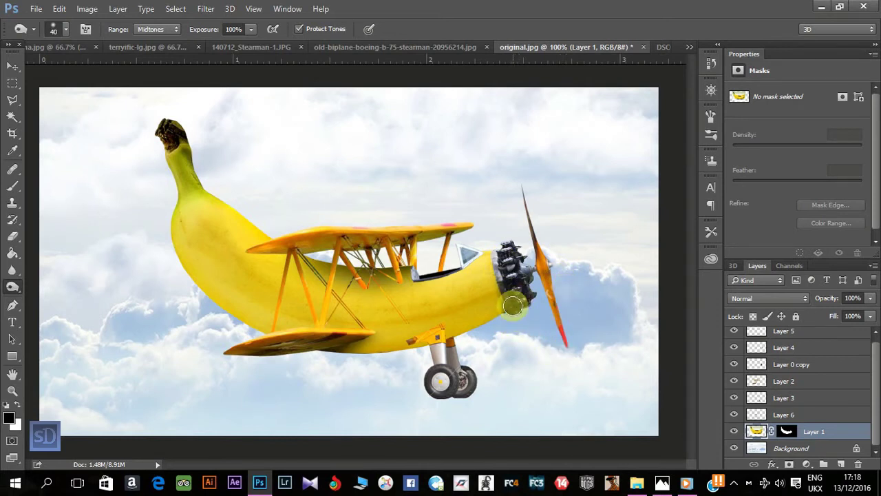
left_click_drag(511, 291, 507, 283)
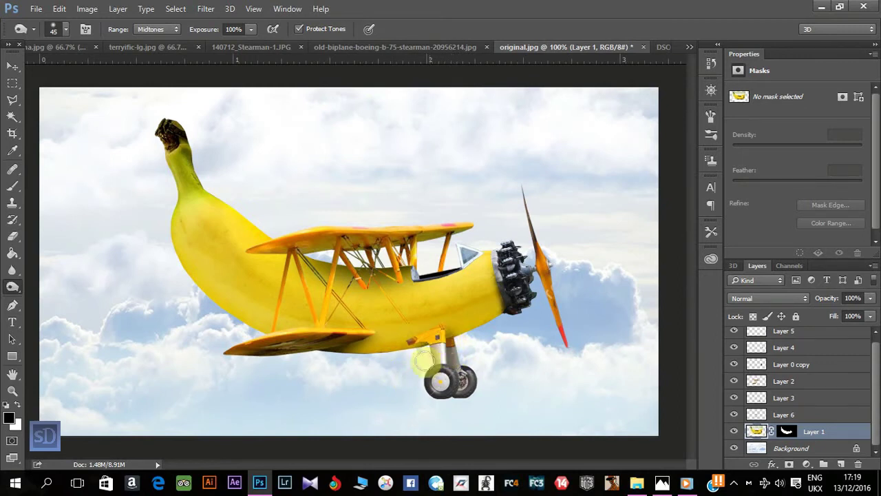
Select the landing gear layer, Layer 3, and shrink the eraser brush to 125.
left_click(12, 66)
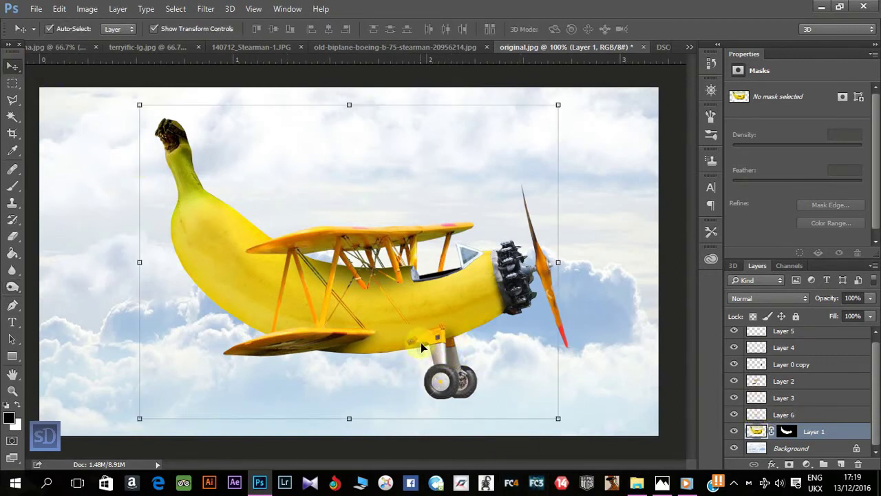
left_click(421, 342)
left_click(12, 236)
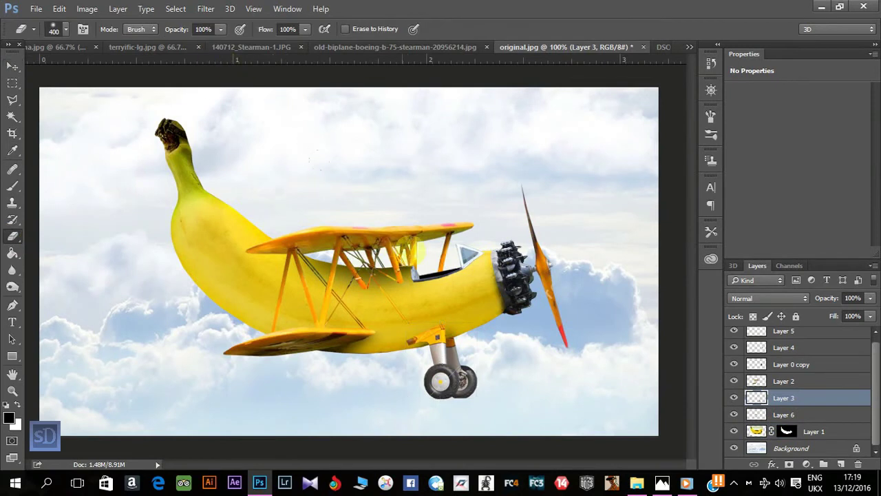
key("bracketleft")
key("bracketleft")
key("bracketleft")
key("bracketleft")
key("bracketleft")
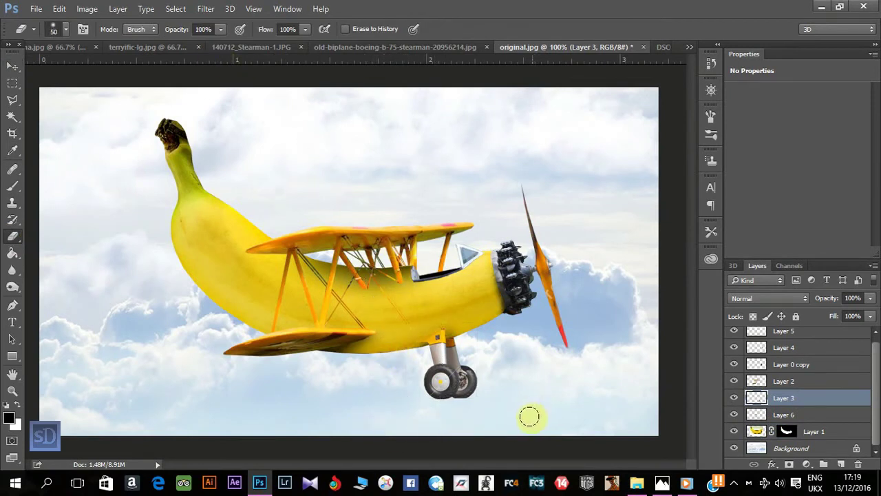
On Layer 2, try a brightening Curves adjustment on the wings, then discard it.
left_click(784, 381)
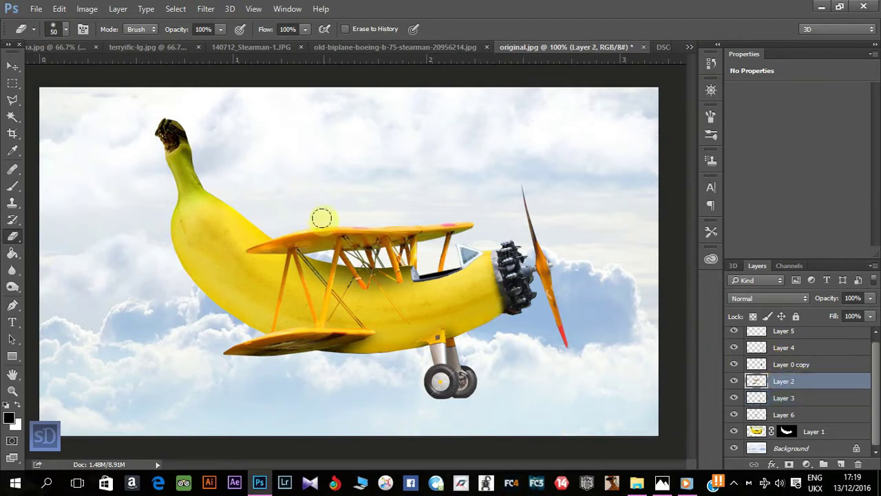
left_click(86, 8)
left_click(254, 61)
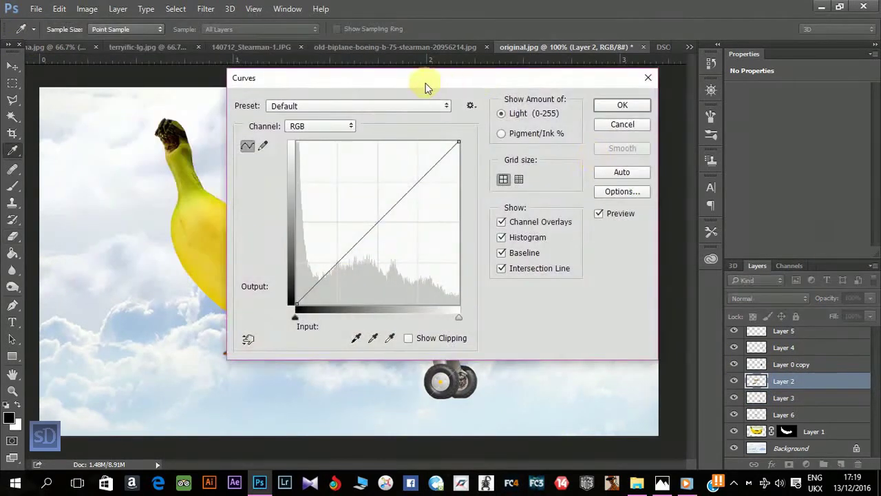
left_click_drag(425, 85, 787, 47)
left_click_drag(747, 176, 738, 170)
left_click(733, 168)
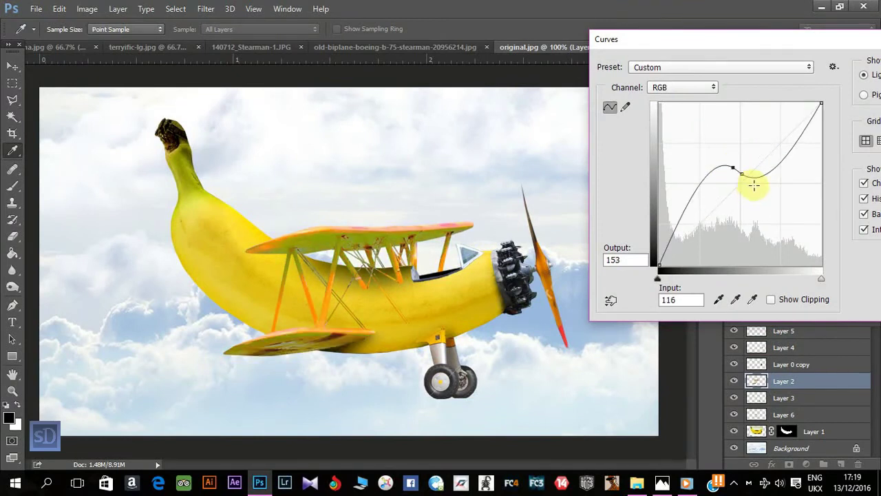
left_click_drag(741, 172, 739, 162)
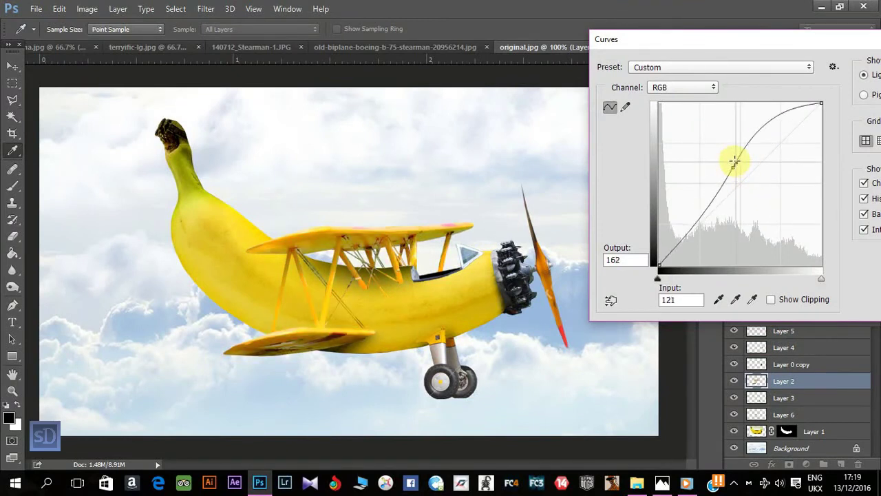
left_click_drag(798, 41, 711, 80)
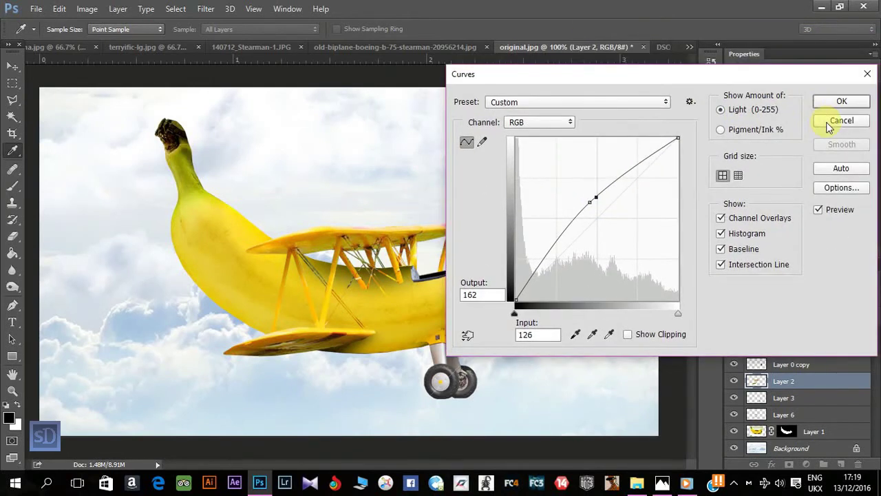
left_click(830, 127)
Apply a fresh Curves adjustment with raised midtones to brighten the wings.
left_click(87, 8)
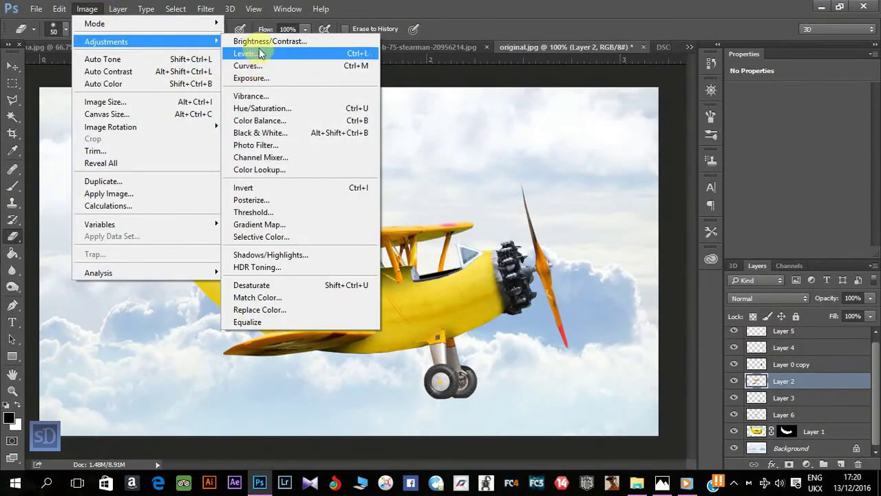
left_click(254, 71)
left_click_drag(592, 74, 674, 56)
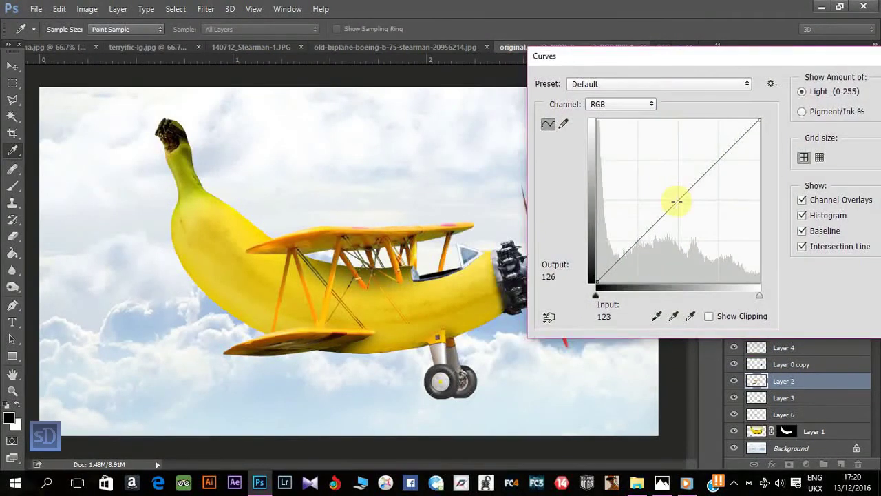
left_click_drag(669, 200, 668, 192)
left_click_drag(785, 56, 594, 99)
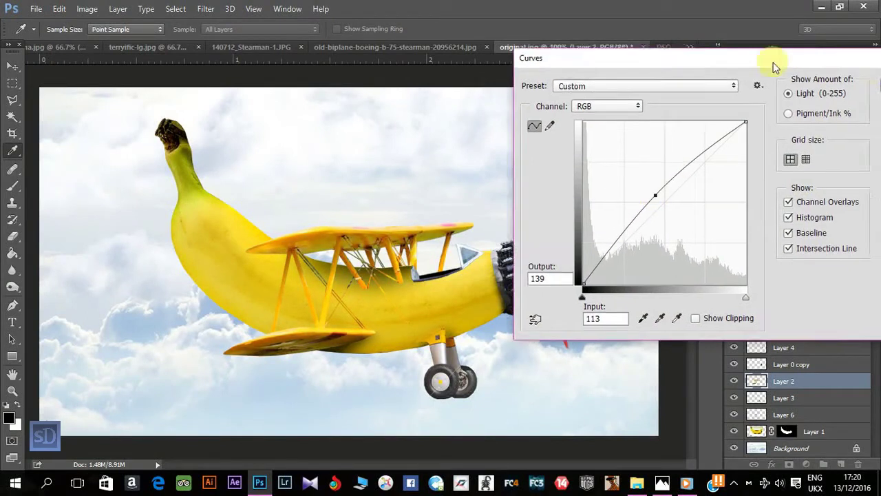
left_click(735, 127)
Apply Levels to Layer 2 with input values 11, 1.14, 255.
left_click(87, 9)
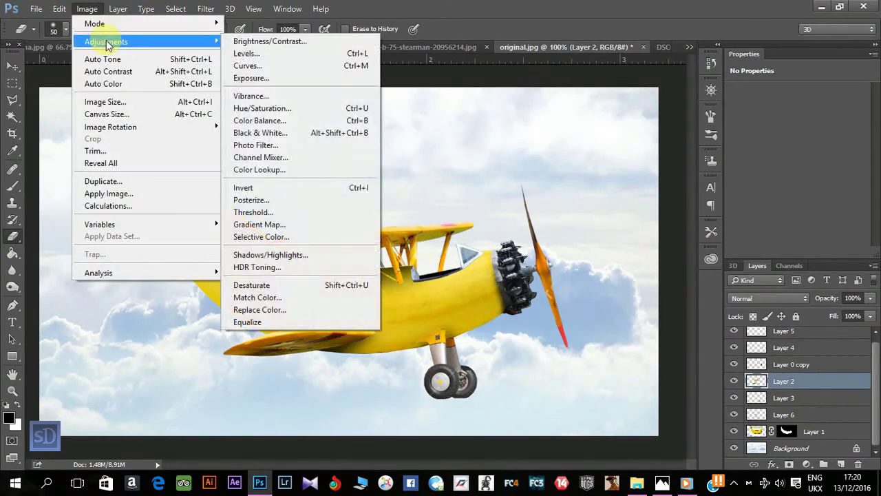
left_click(285, 53)
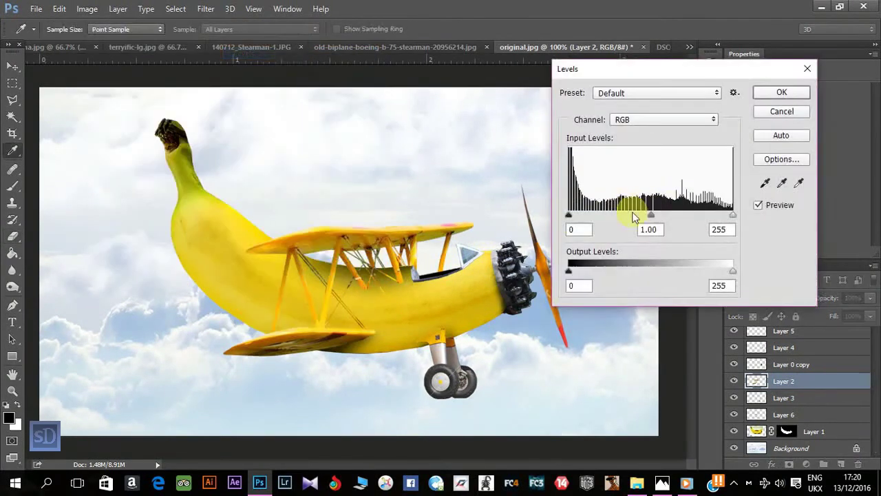
left_click_drag(657, 220, 647, 214)
left_click(782, 92)
key("e")
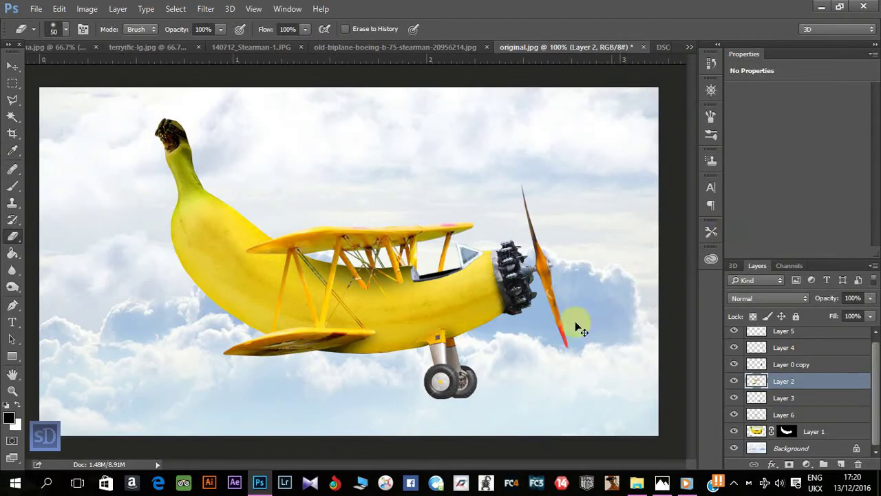
Add a new Layer 8 above Layer 3 and set up a small brush.
left_click(12, 66)
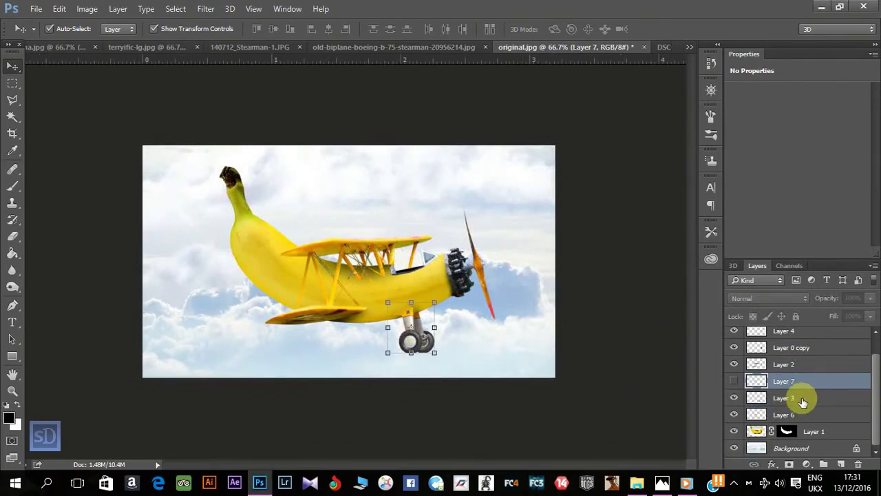
left_click(802, 402)
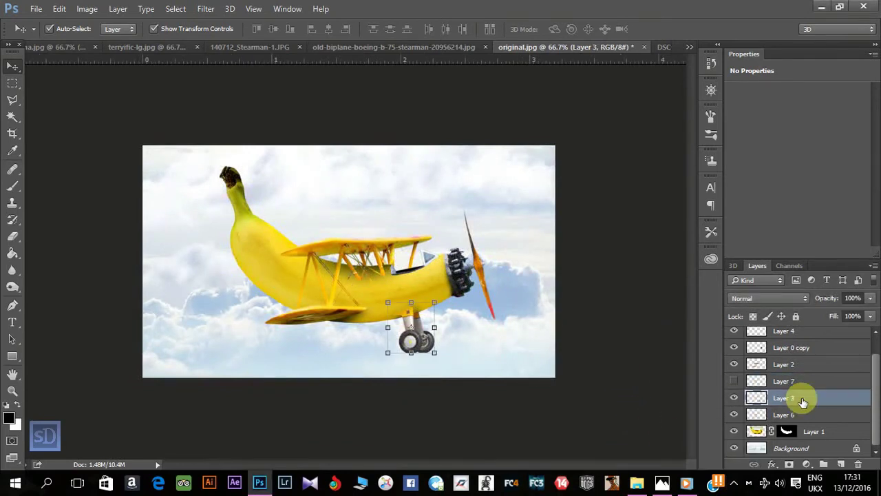
key("ctrl+shift+n")
left_click(554, 144)
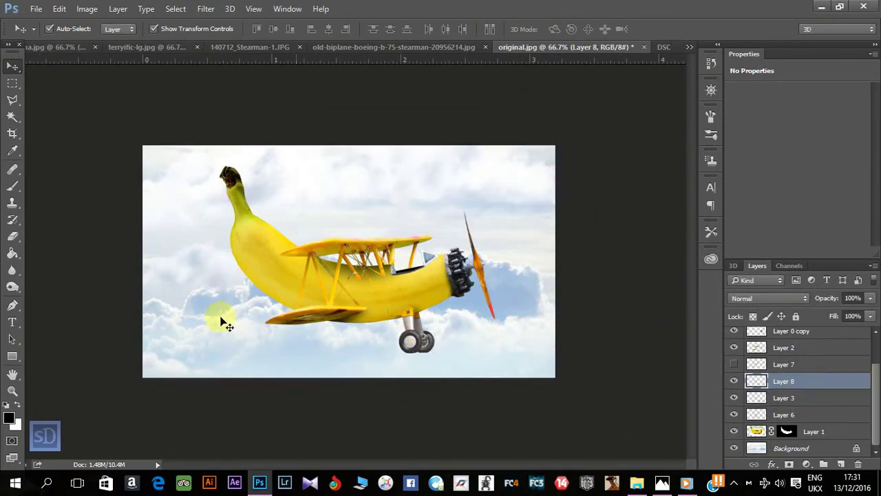
left_click(12, 186)
key("ctrl+plus")
key("ctrl+plus")
key("ctrl+minus")
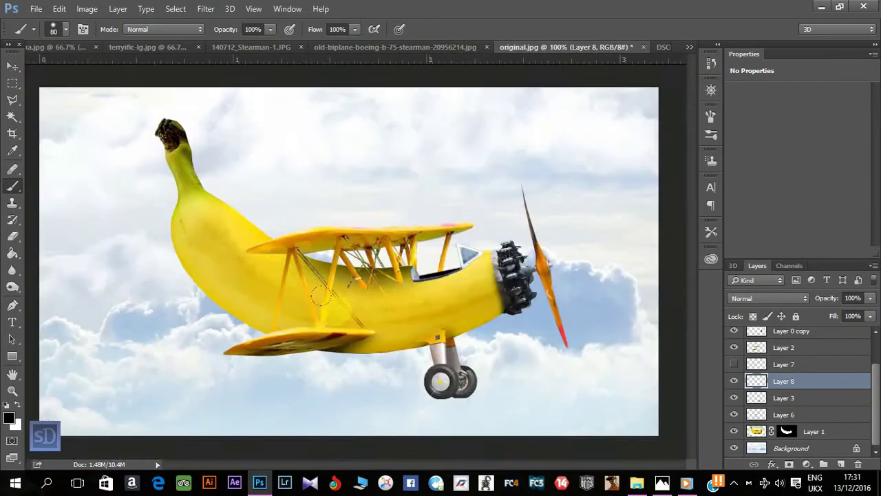
key("bracketleft")
key("bracketleft")
key("bracketleft")
key("bracketleft")
key("bracketleft")
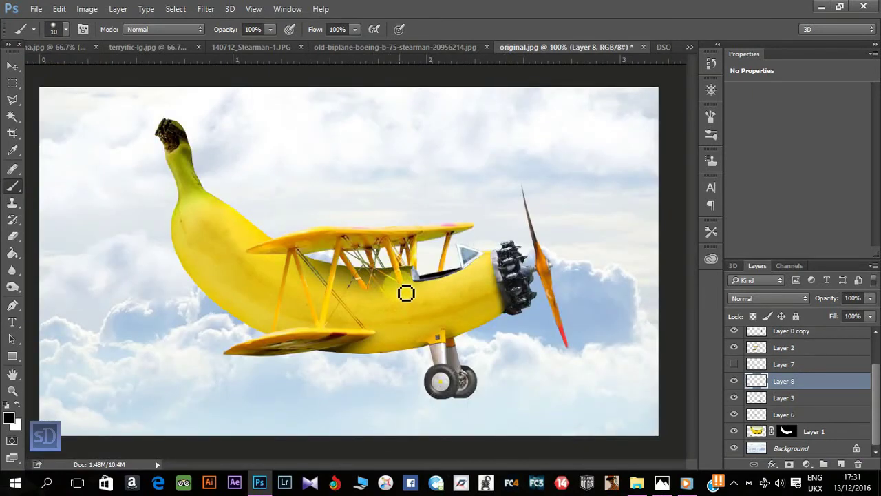
Paint a straight black stripe along the fuselage below the cockpit, redoing strokes until placed.
left_click_drag(402, 281, 371, 311)
left_click_drag(348, 284, 314, 303)
key("ctrl+z")
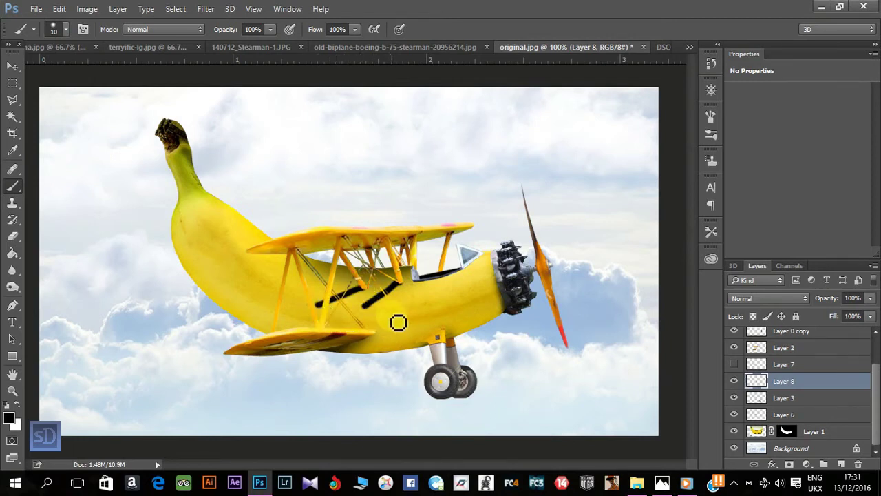
key("ctrl+z")
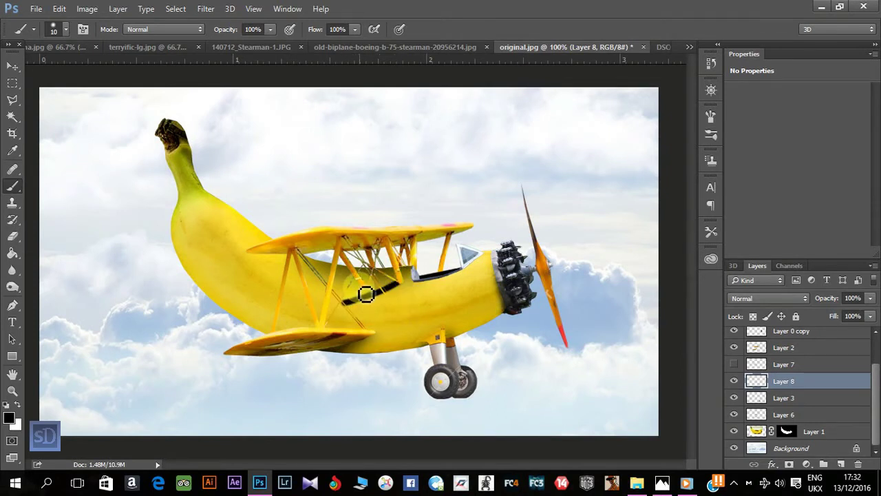
left_click_drag(398, 282, 285, 305)
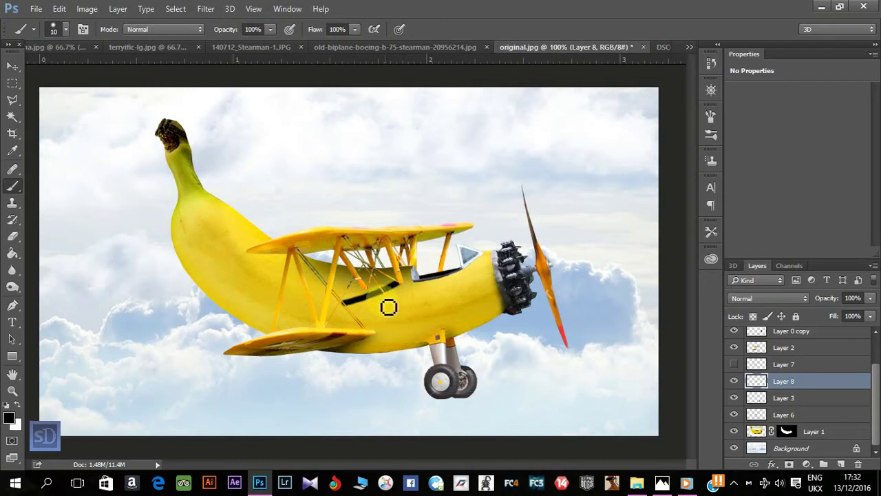
key("ctrl+z")
left_click_drag(399, 280, 318, 326)
key("ctrl+z")
left_click_drag(398, 281, 305, 308)
key("e")
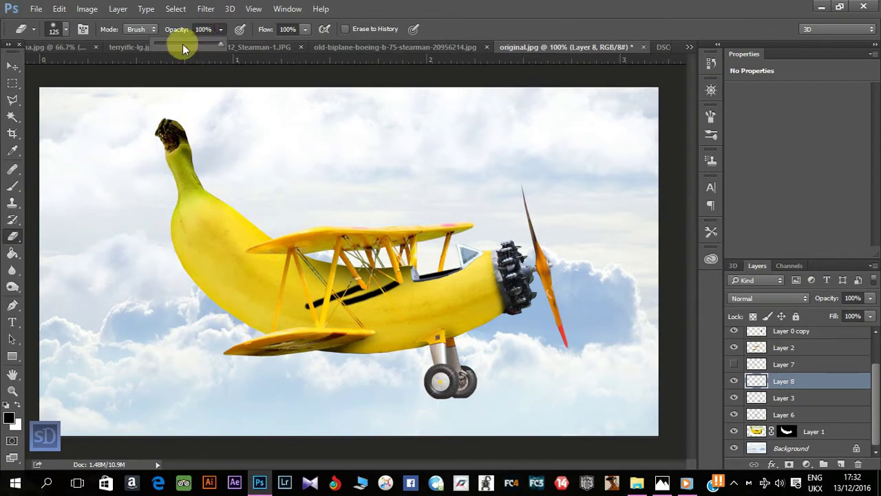
Erase the black stripe around the struts with a 48%-flow eraser, leaving faint shading.
left_click_drag(300, 33, 300, 43)
key("bracketleft")
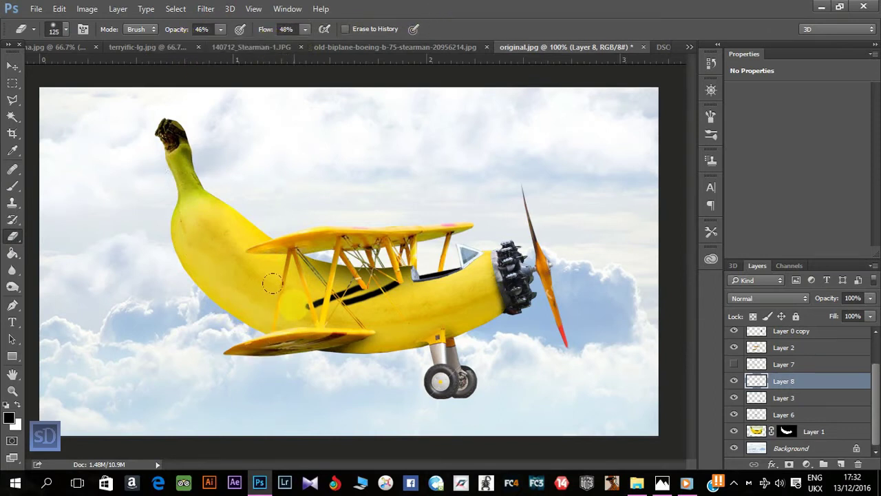
left_click_drag(294, 277, 318, 265)
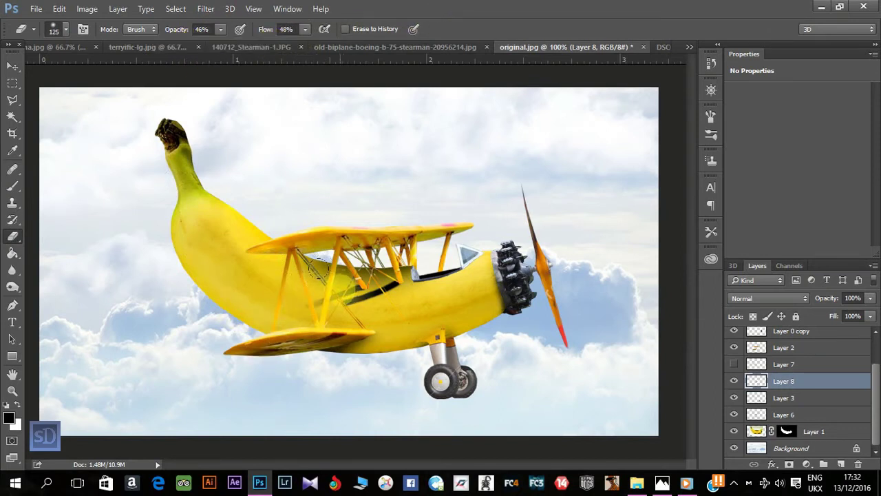
key("bracketleft")
key("bracketleft")
key("bracketleft")
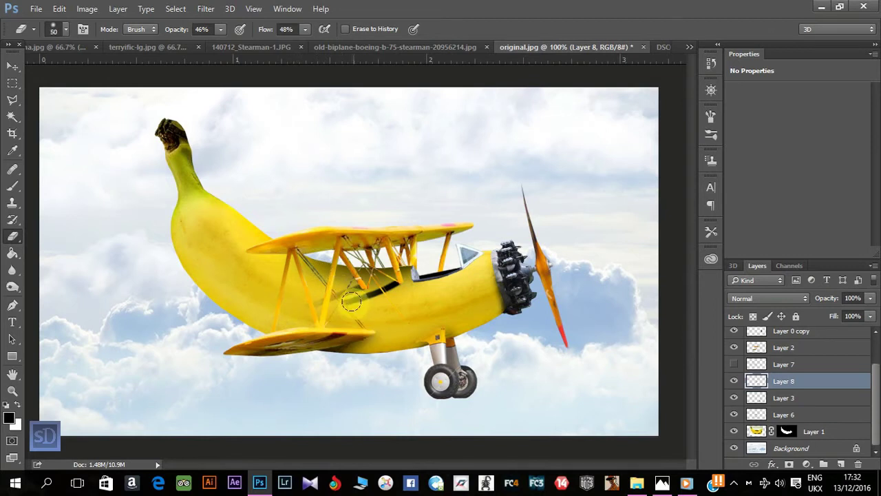
mouse_move(342, 307)
left_mouse_down()
mouse_move(388, 279)
mouse_move(383, 261)
left_mouse_up()
key("bracketright")
key("bracketright")
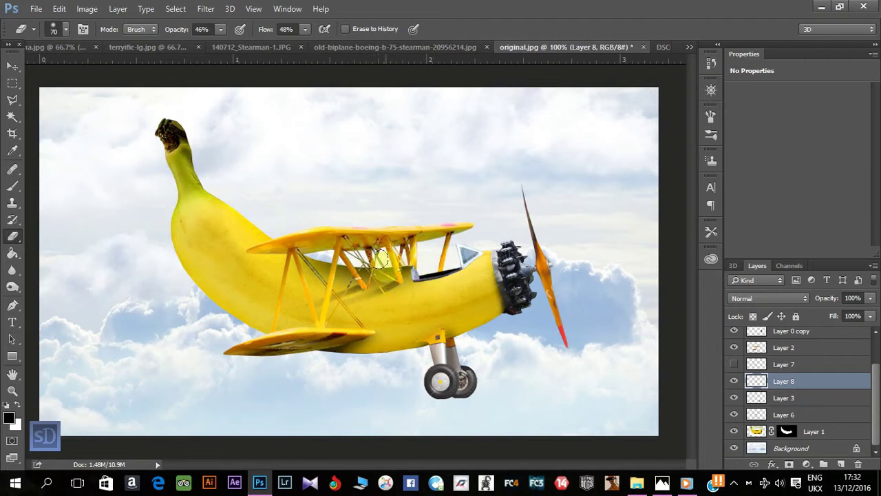
mouse_move(381, 260)
left_mouse_down()
mouse_move(351, 261)
mouse_move(344, 307)
left_mouse_up()
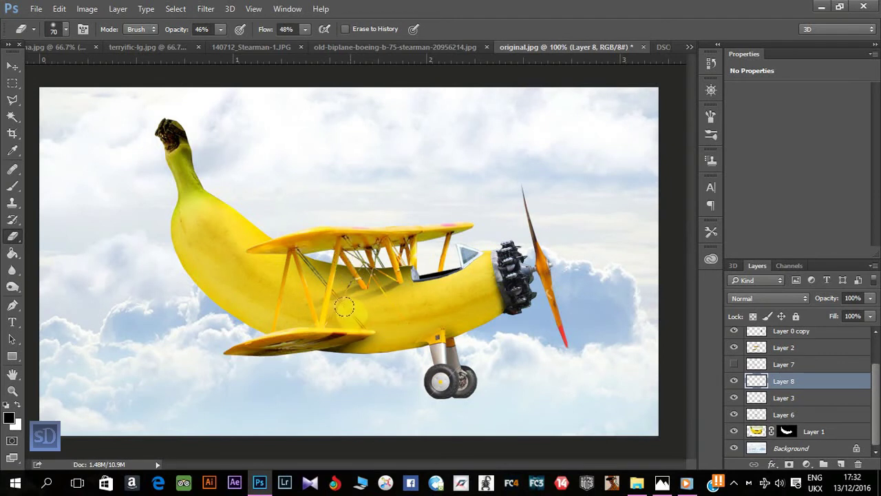
left_click_drag(323, 289, 377, 296)
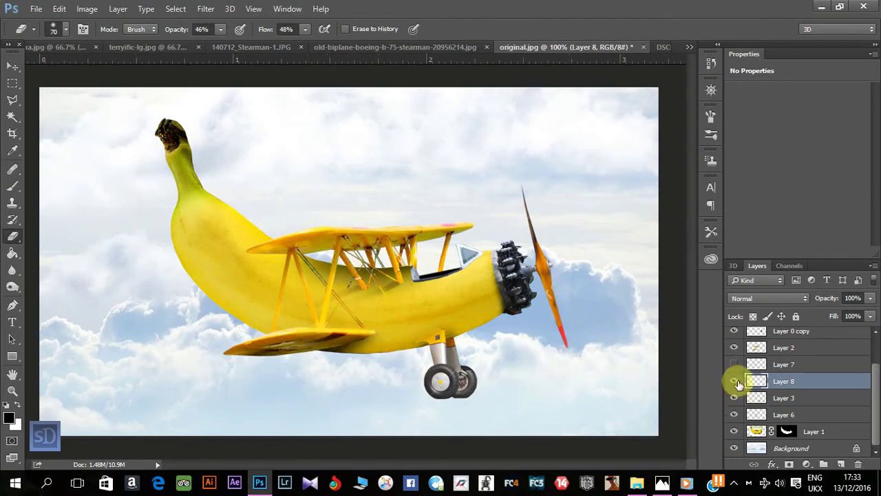
Create Layer 9 and try a size-70 black diagonal stroke under the wing.
key("ctrl+shift+n")
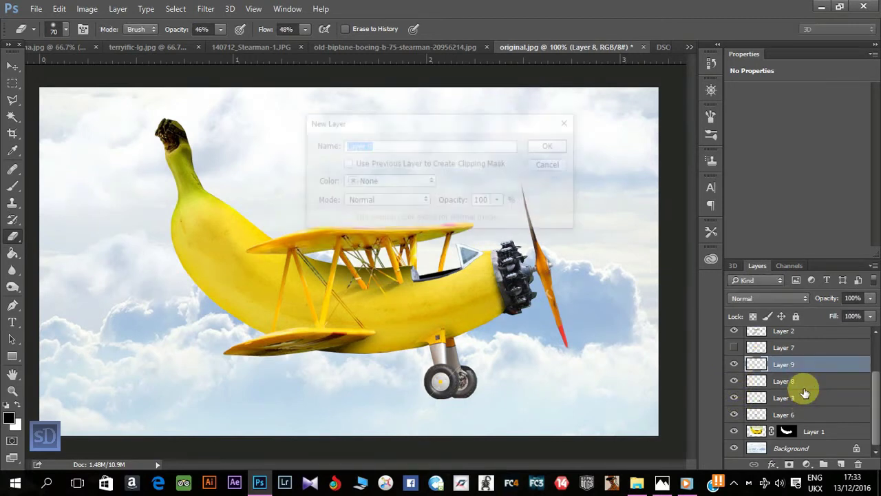
key("Return")
key("b")
key("bracketright")
key("bracketright")
key("bracketright")
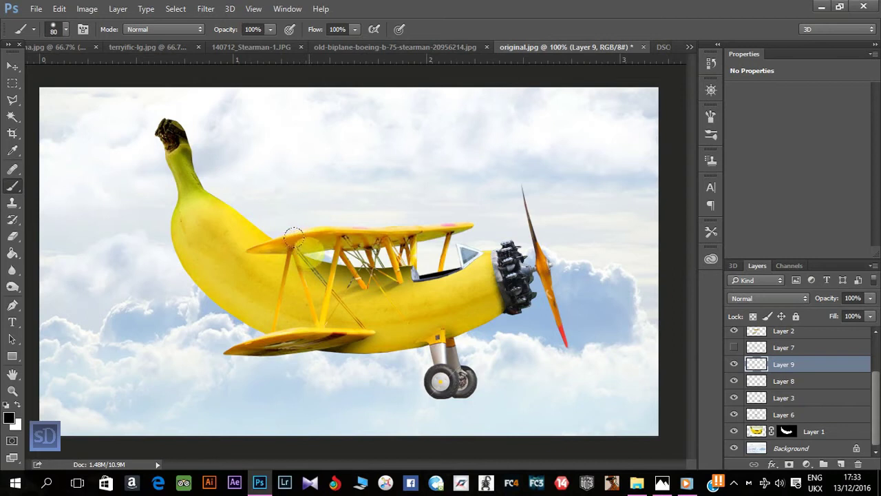
mouse_move(293, 237)
left_mouse_down()
mouse_move(168, 275)
mouse_move(147, 296)
left_mouse_up()
key("ctrl+z")
Retry the diagonal black shadow stroke several times, undoing each placement.
left_click_drag(296, 240, 156, 316)
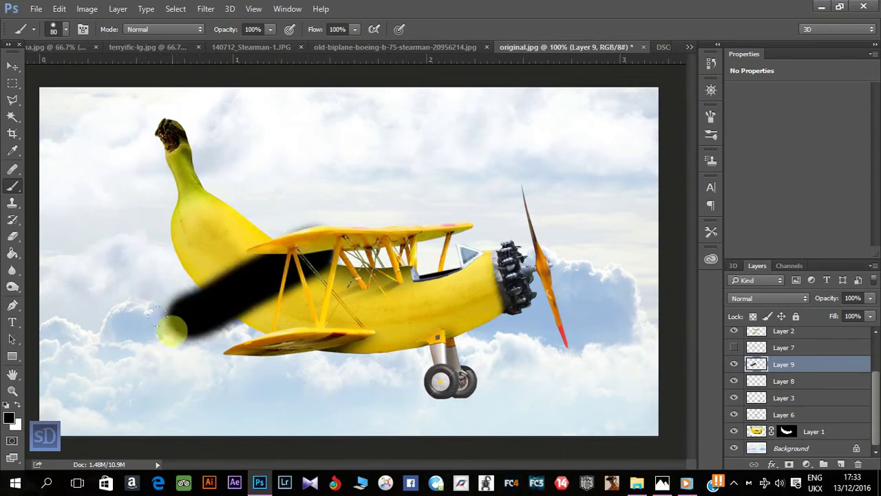
key("ctrl+z")
key("ctrl+z")
left_click_drag(330, 247, 169, 320)
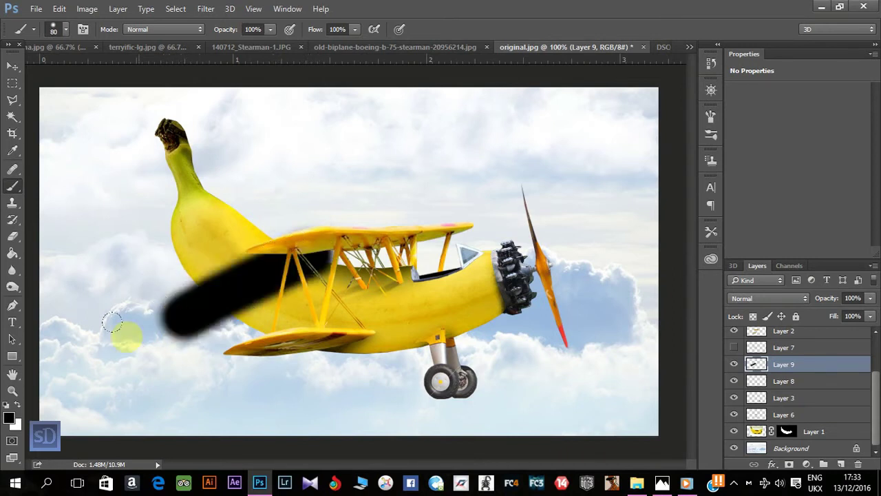
key("ctrl+z")
left_click_drag(341, 232, 161, 290)
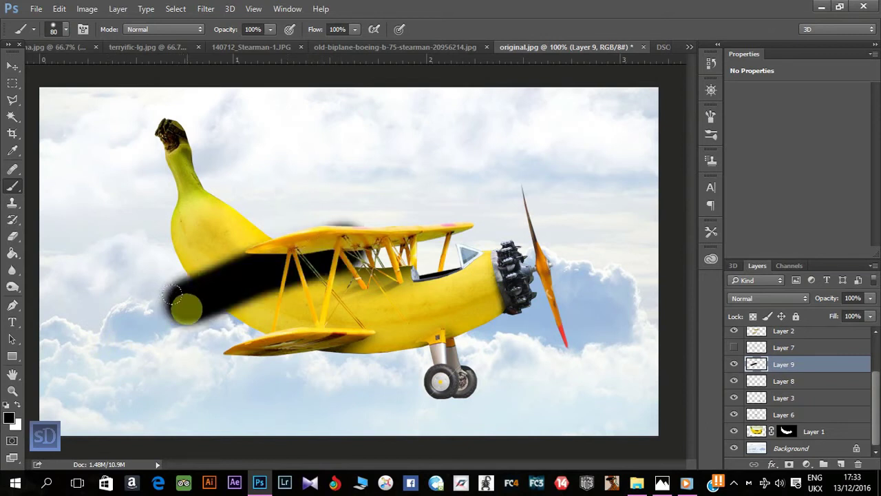
key("ctrl+z")
left_click_drag(340, 231, 199, 309)
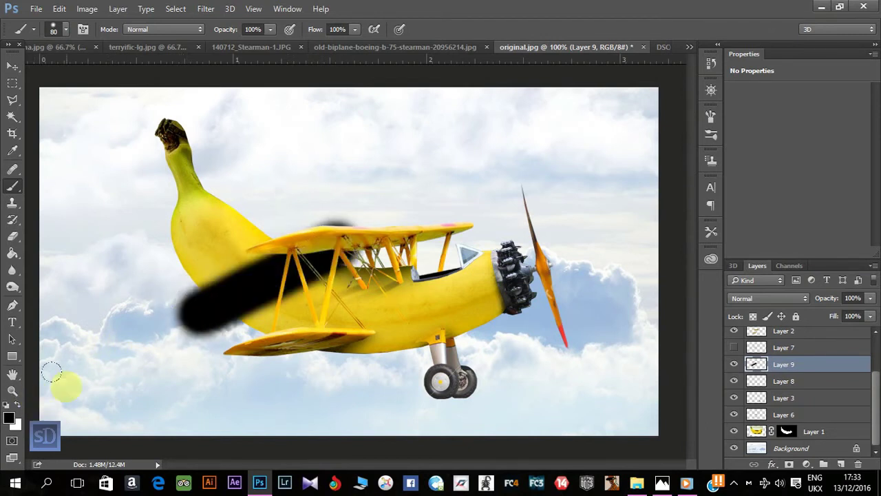
key("ctrl+z")
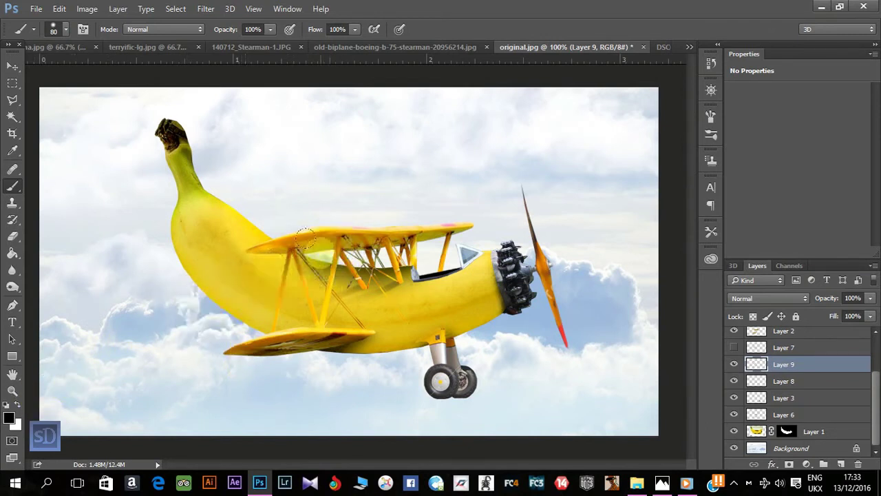
Paint a thick black shadow from under the wing down-left, darkening just above the wing.
left_click_drag(341, 230, 146, 305)
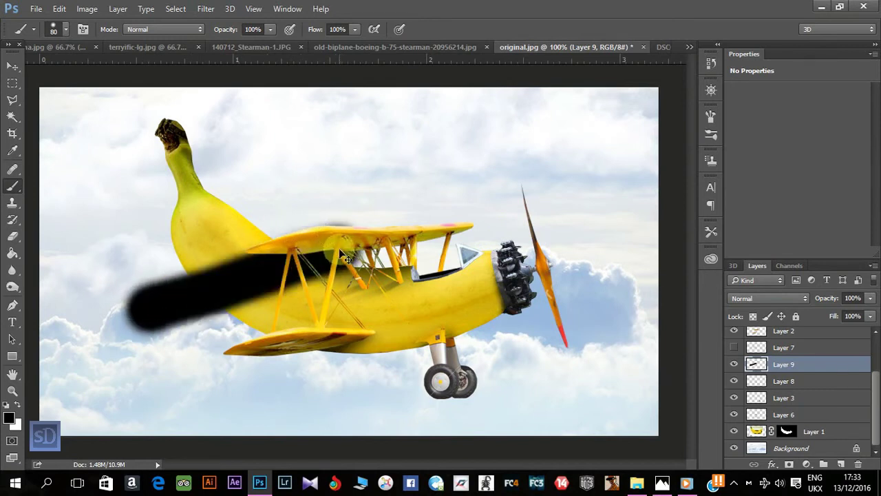
key("ctrl+z")
left_click_drag(322, 232, 177, 309)
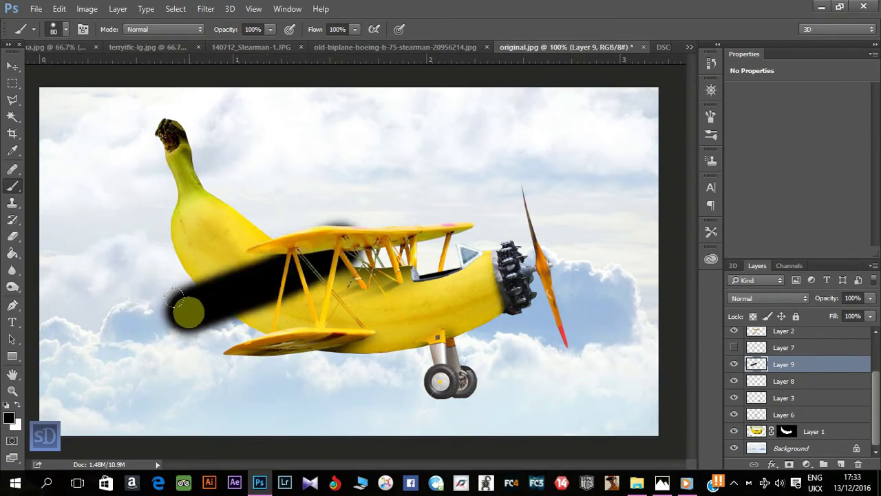
left_click_drag(331, 234, 348, 222)
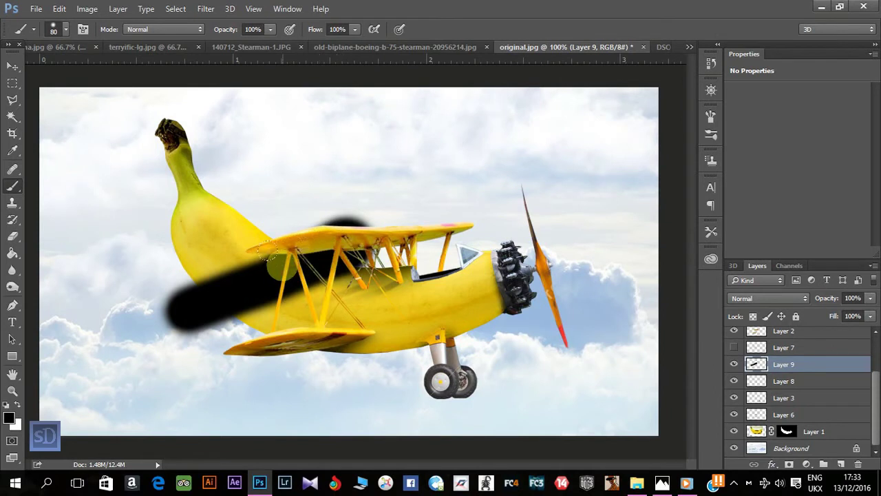
left_click(12, 236)
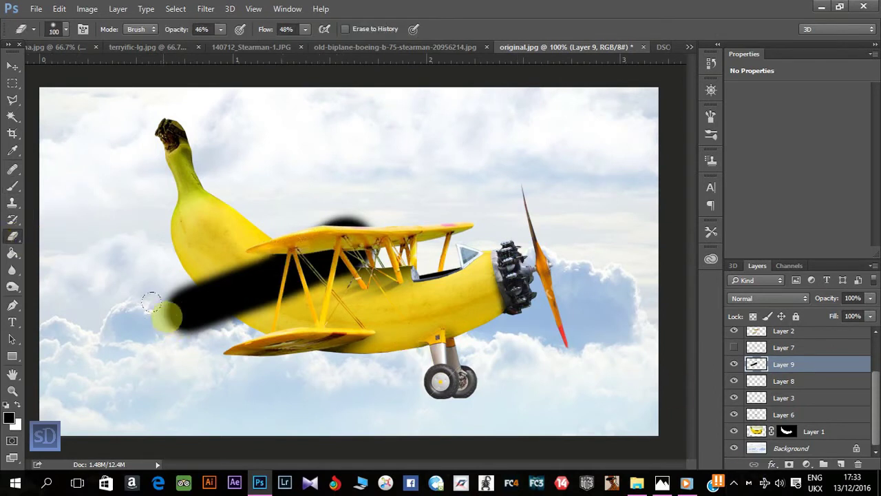
Erase most of the black stroke across the banana and the dark blob behind the wing.
mouse_move(159, 322)
left_mouse_down()
mouse_move(172, 314)
mouse_move(147, 329)
mouse_move(261, 275)
mouse_move(184, 319)
mouse_move(278, 370)
left_mouse_up()
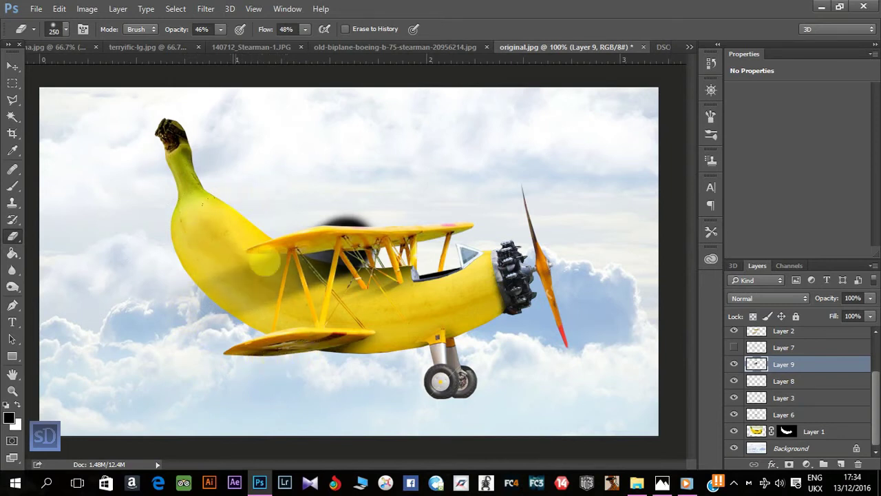
key("bracketleft")
key("bracketleft")
key("bracketleft")
mouse_move(348, 230)
left_mouse_down()
mouse_move(315, 198)
mouse_move(348, 248)
left_mouse_up()
key("bracketleft")
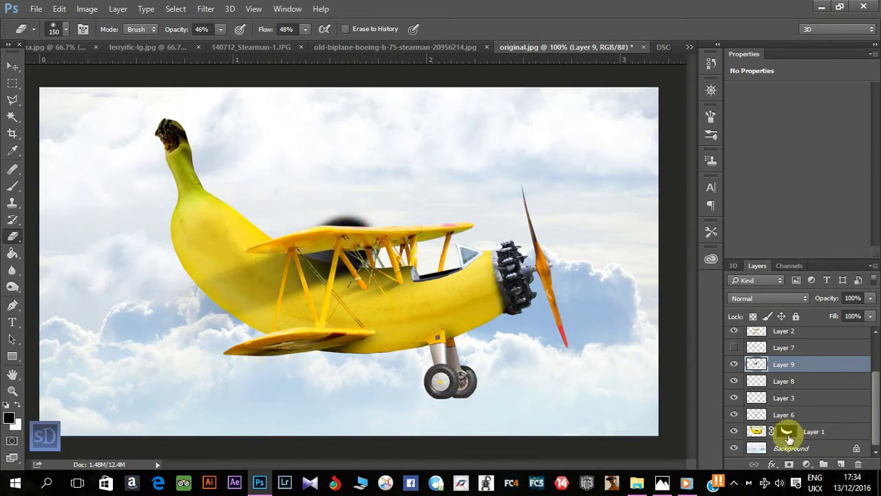
Load Layer 1's mask as a selection, invert it, and return to Layer 9.
right_click(787, 431)
left_click(783, 356)
left_click(175, 8)
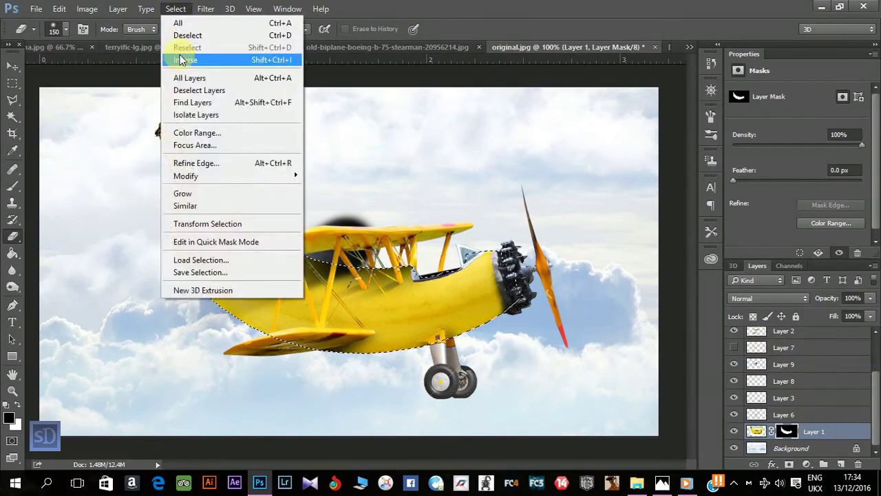
left_click(187, 59)
left_click(785, 364)
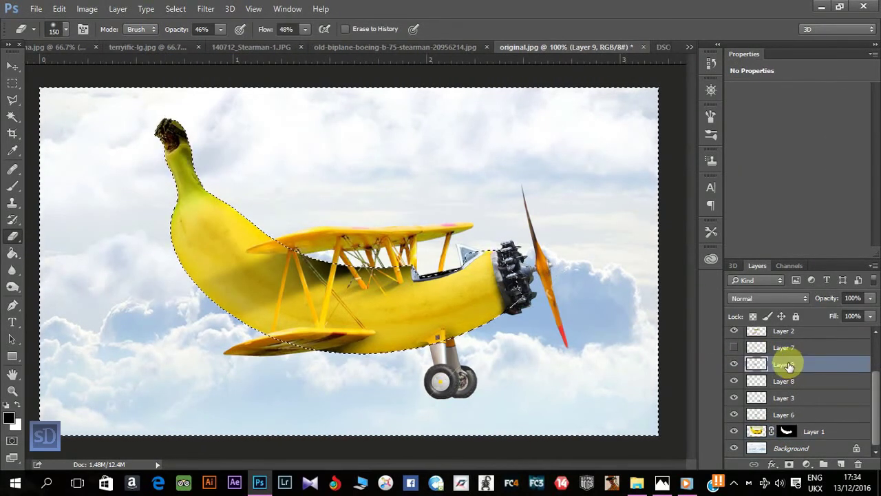
Erase leftover shadow over the top wing and near the lower wing.
left_click_drag(427, 237, 397, 207)
mouse_move(337, 245)
left_mouse_down()
mouse_move(309, 216)
mouse_move(327, 211)
left_mouse_up()
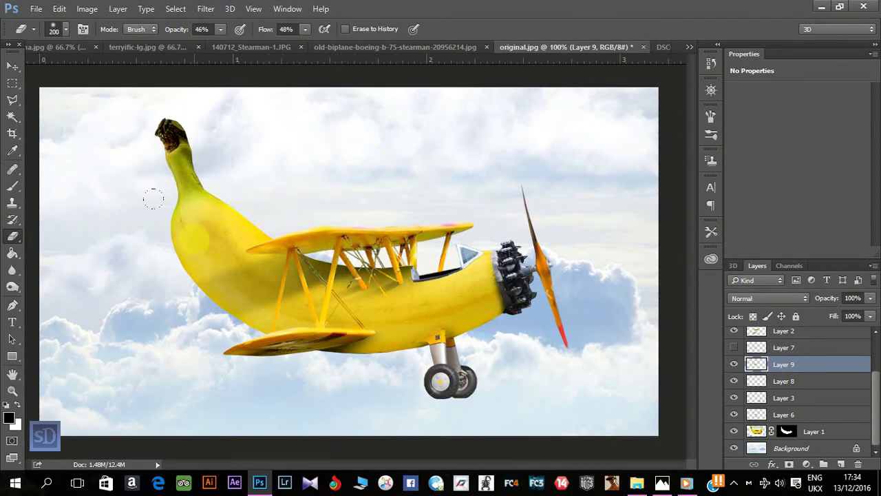
mouse_move(420, 309)
left_mouse_down()
mouse_move(292, 284)
mouse_move(157, 293)
left_mouse_up()
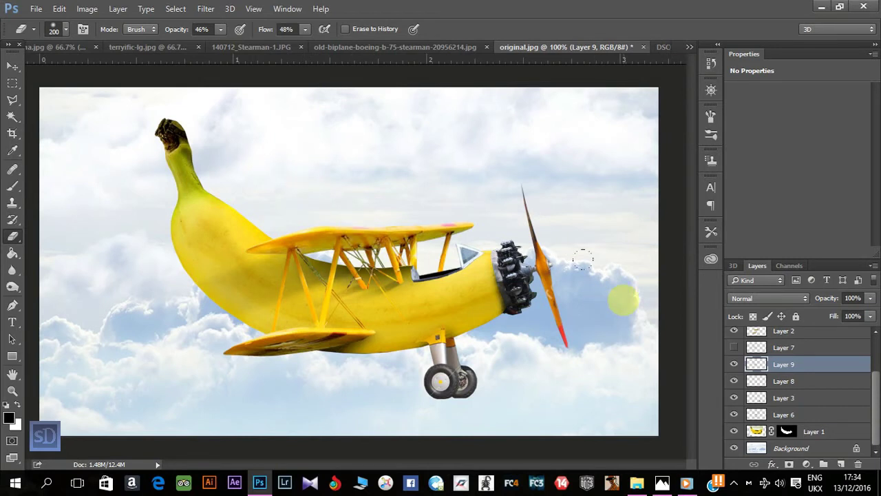
key("ctrl+minus")
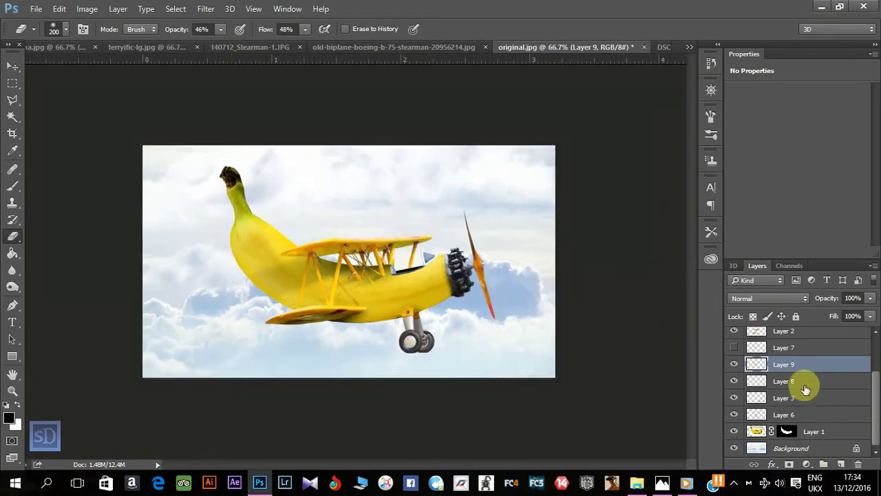
Group Layers 8 and 9 into a group named 'Shadows' and toggle its visibility to compare.
left_click(787, 379, "shift")
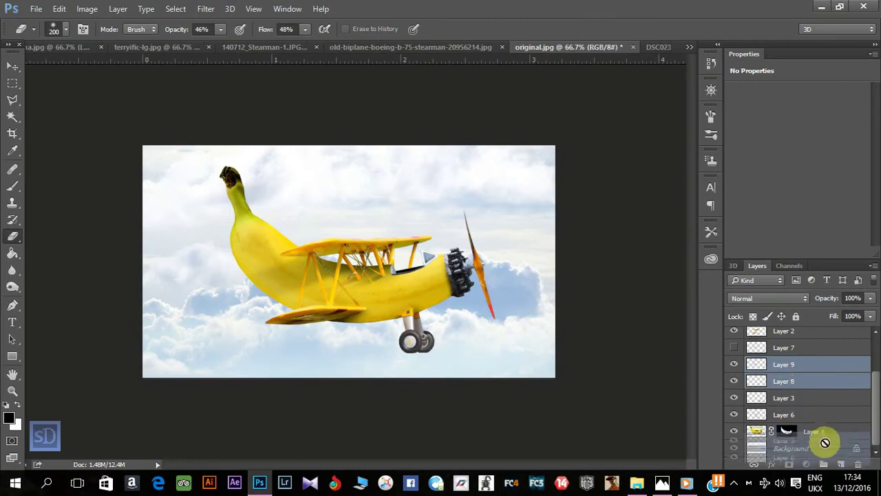
left_click_drag(787, 379, 823, 464)
double_click(783, 382)
type("Sh")
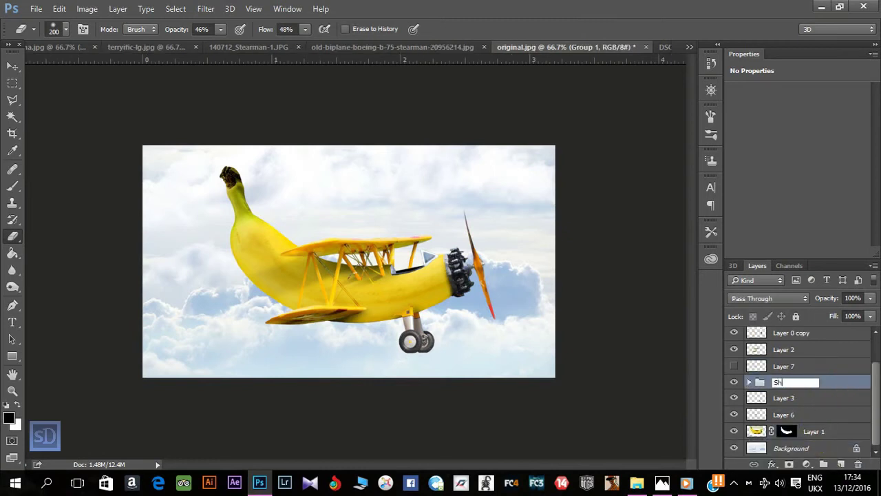
type("adows")
left_click(851, 382)
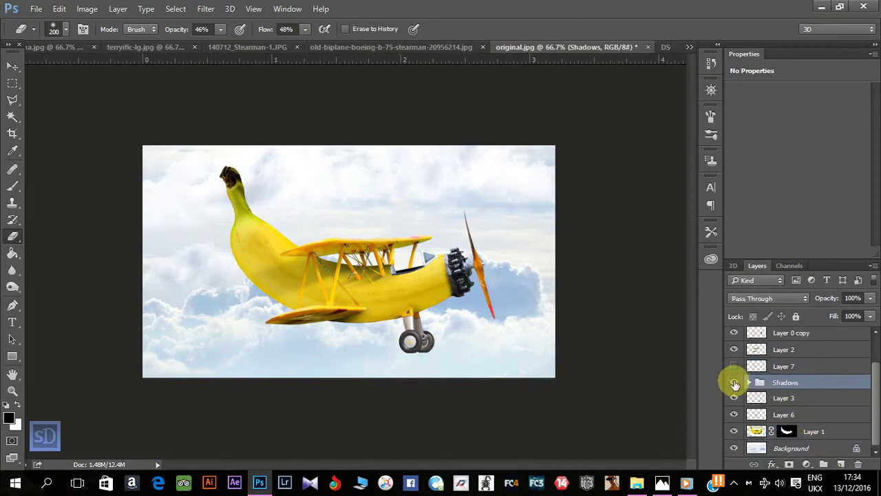
left_click(734, 383)
left_click(734, 383)
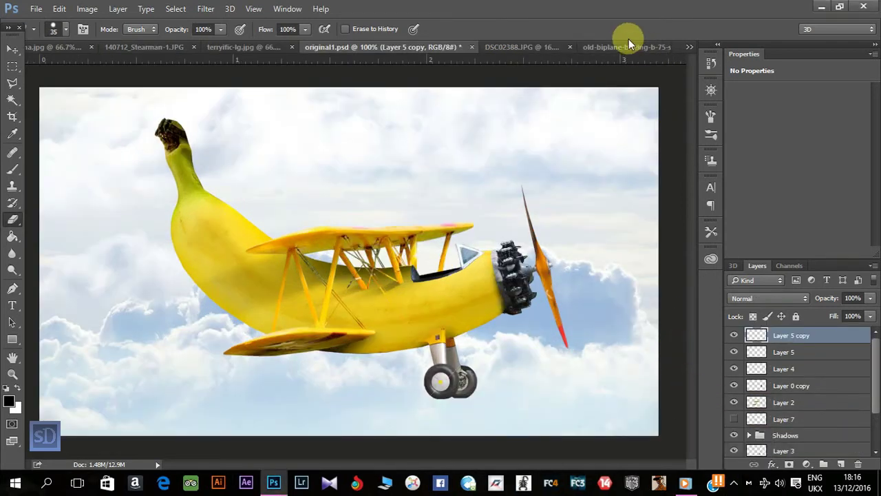
Drag the man from DSC02388.JPG into the banana plane picture as a new layer.
left_click(526, 47)
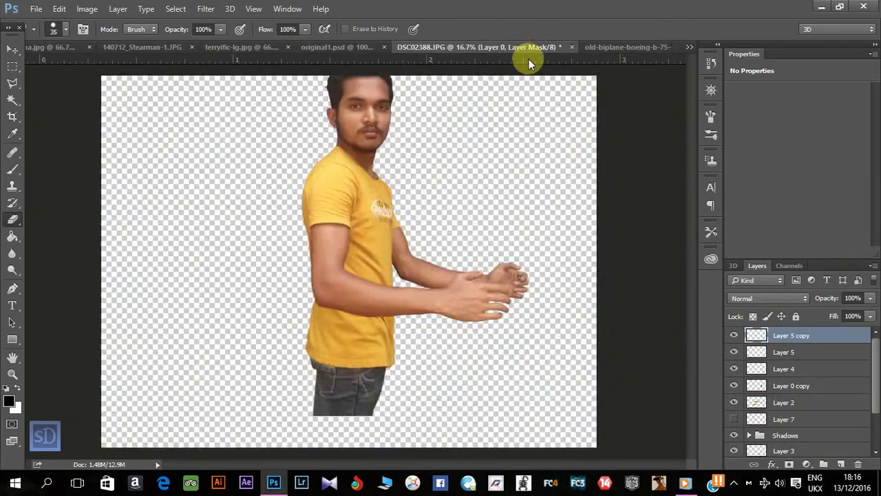
key("ctrl+minus")
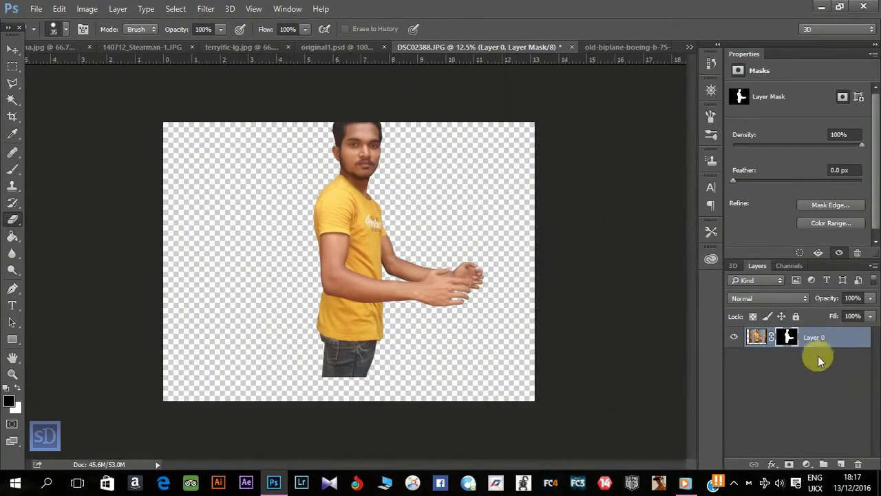
left_click(12, 49)
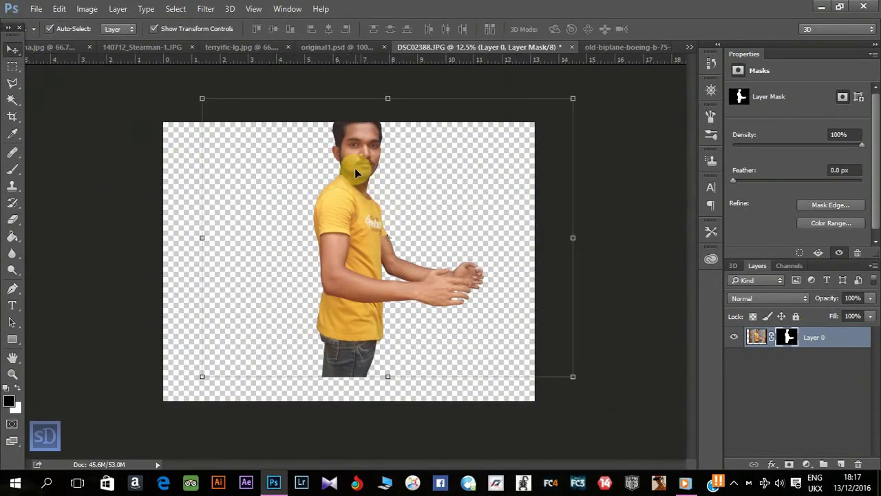
left_click_drag(354, 172, 437, 170)
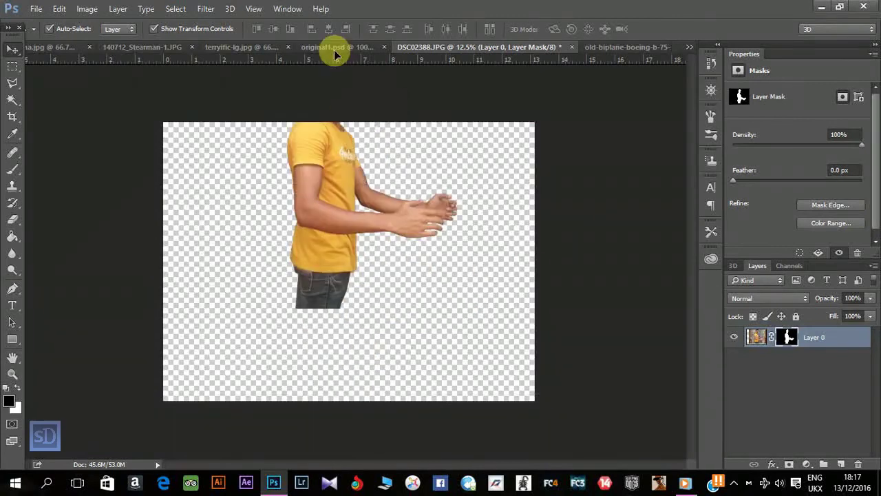
Scale the man down to about 13.5% and seat him over the cockpit.
key("ctrl+minus")
key("ctrl+minus")
key("ctrl+minus")
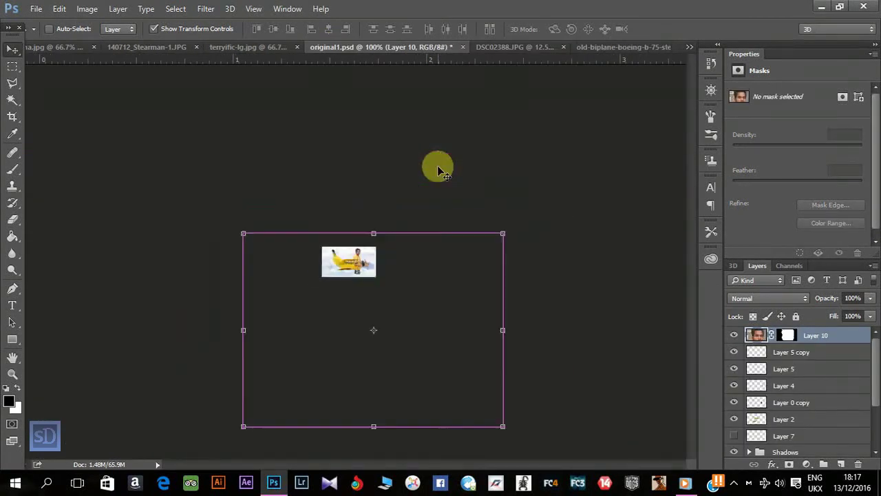
key("ctrl+minus")
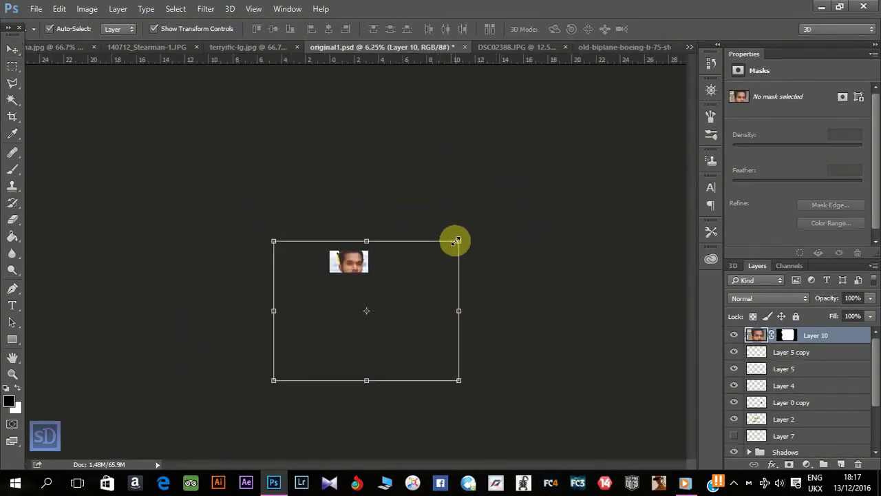
mouse_move(455, 240)
left_mouse_down()
mouse_move(375, 273)
mouse_move(395, 203)
left_mouse_up()
key("ctrl+plus")
key("ctrl+plus")
key("ctrl+plus")
key("ctrl+plus")
key("ctrl+plus")
key("ctrl+plus")
left_click_drag(535, 168, 511, 186)
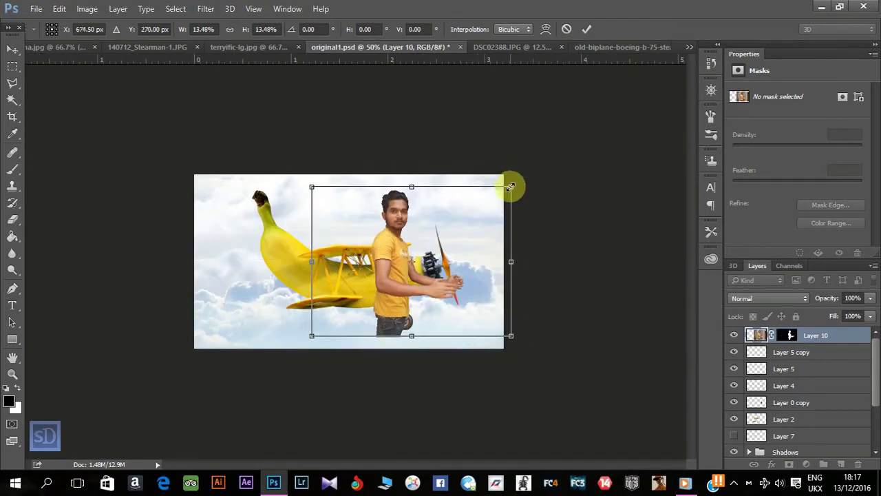
key("Return")
key("ctrl+plus")
key("ctrl+plus")
Dodge the left edge of the man's yellow shirt with a size-50 brush.
left_click(12, 270)
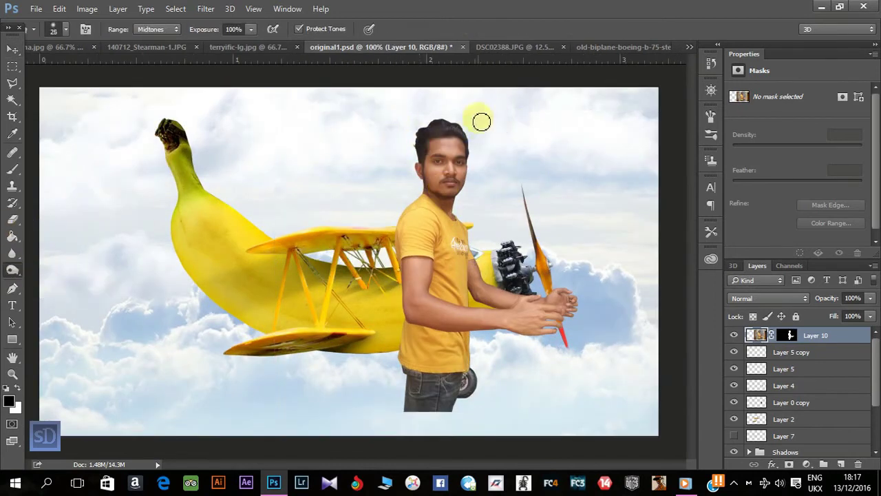
key("bracketright")
key("bracketright")
key("bracketright")
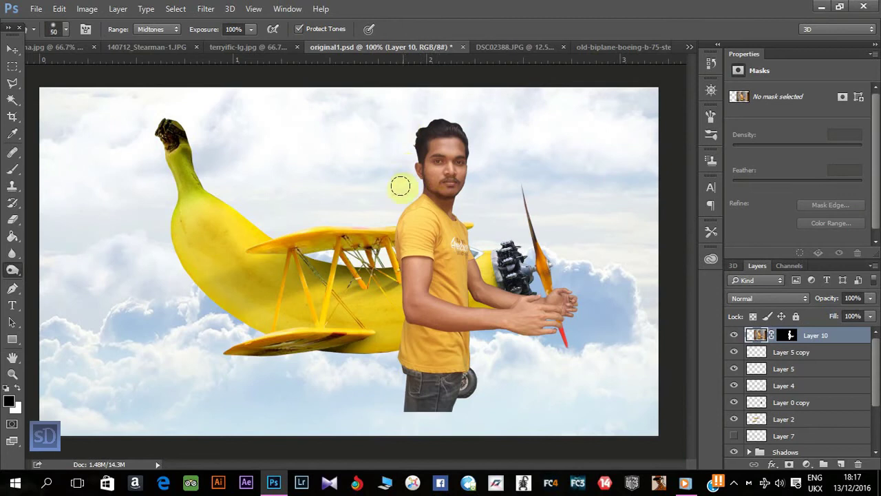
left_click_drag(396, 214, 411, 352)
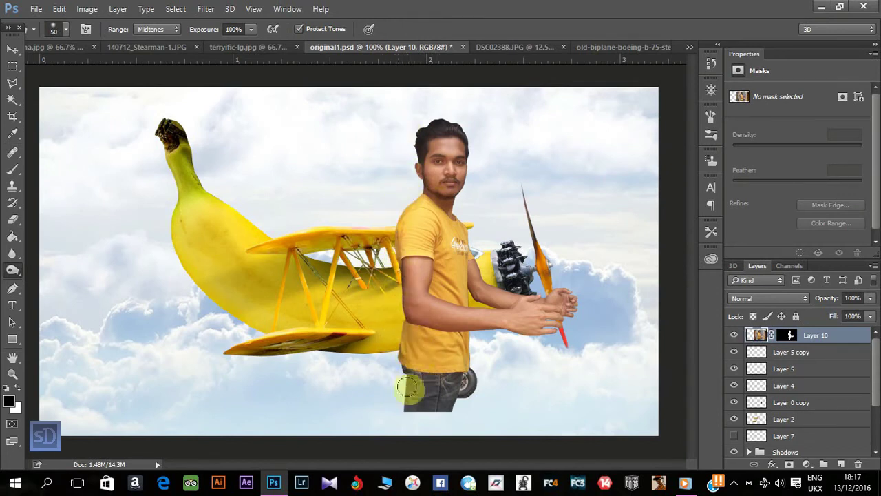
left_click_drag(412, 351, 441, 348)
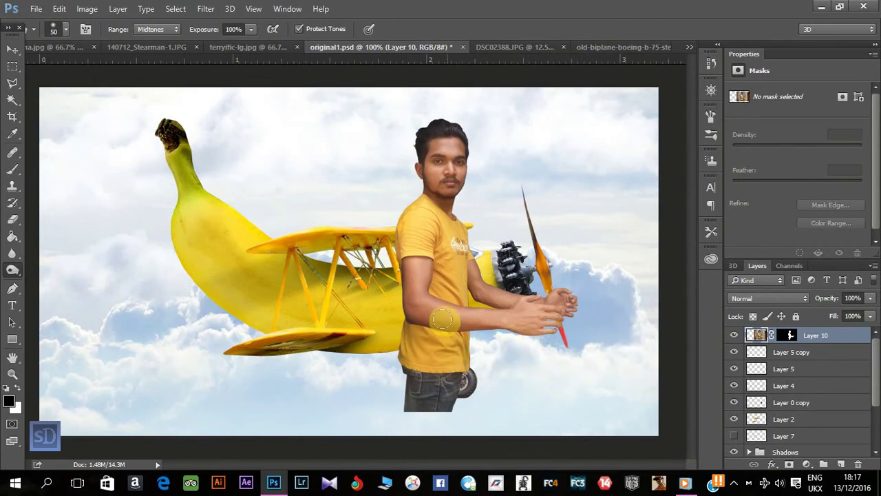
left_click(230, 8)
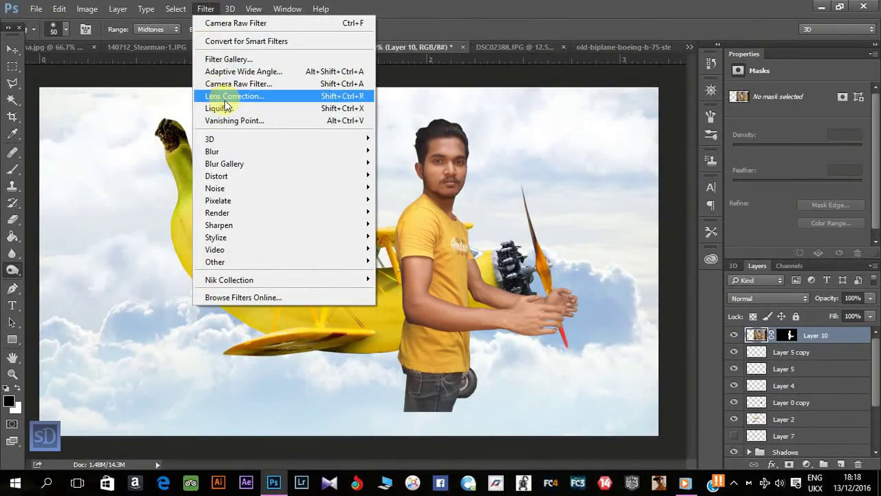
In Camera Raw, raise Exposure to +0.65 and increase Clarity on the man's layer.
left_click(227, 84)
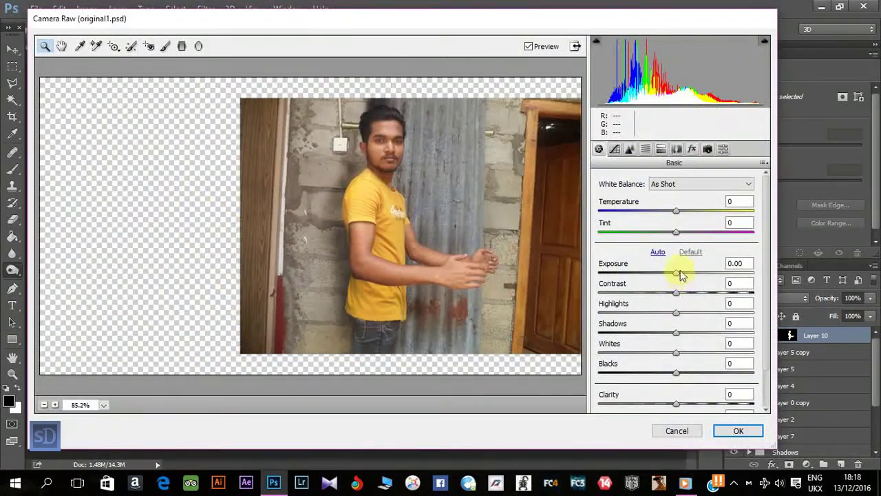
mouse_move(676, 272)
left_mouse_down()
mouse_move(685, 272)
mouse_move(688, 293)
mouse_move(665, 334)
mouse_move(689, 355)
mouse_move(669, 377)
left_mouse_up()
left_click_drag(682, 409, 702, 407)
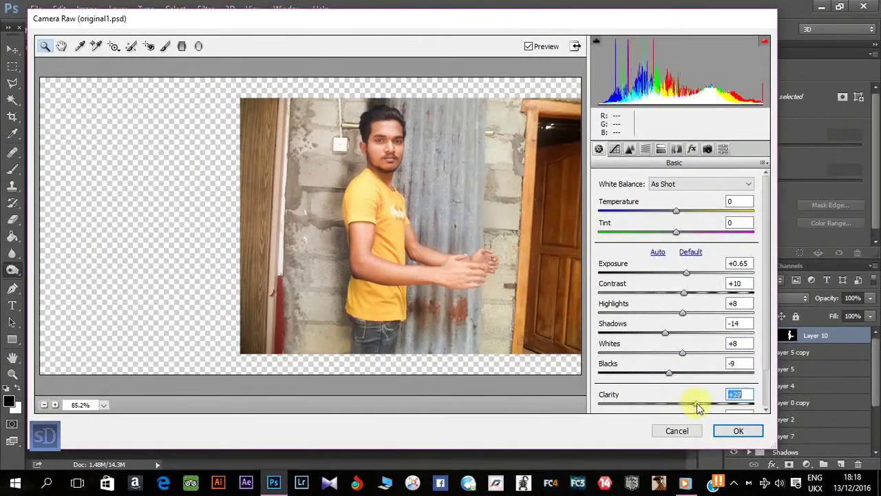
Apply the Camera Raw correction and blend the face skin with a size-35 Mixer Brush.
left_click(729, 429)
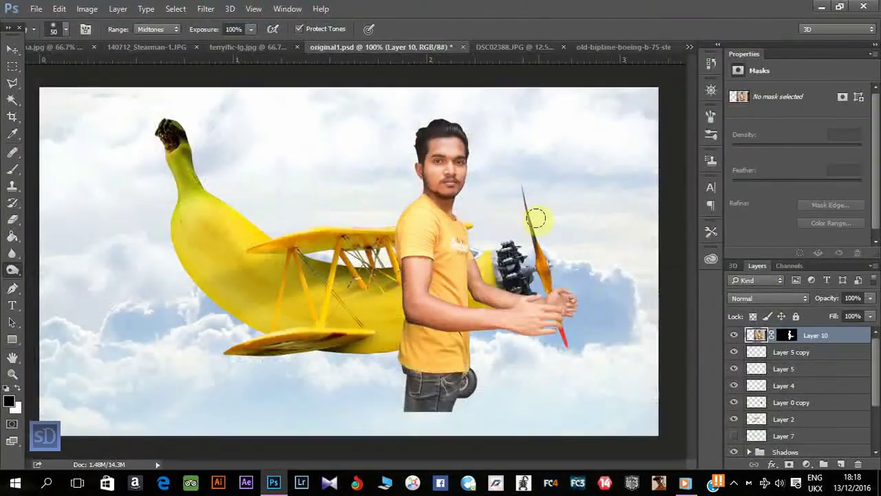
left_click(13, 49)
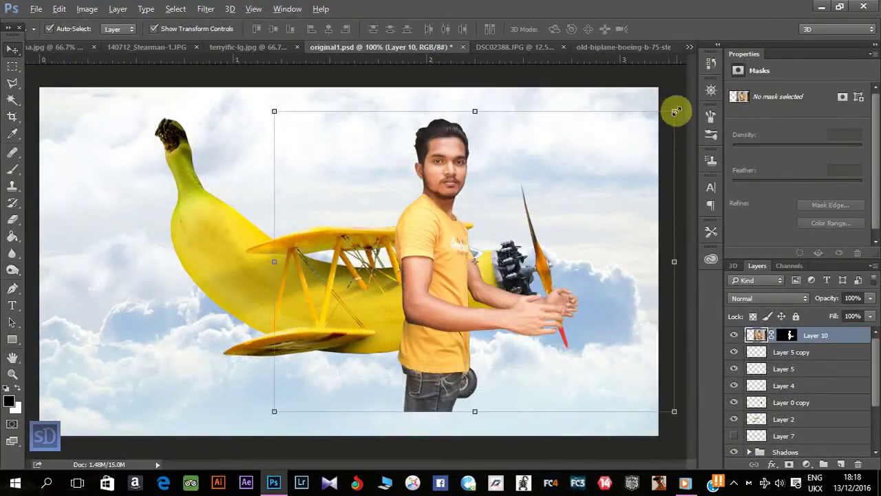
right_click(15, 170)
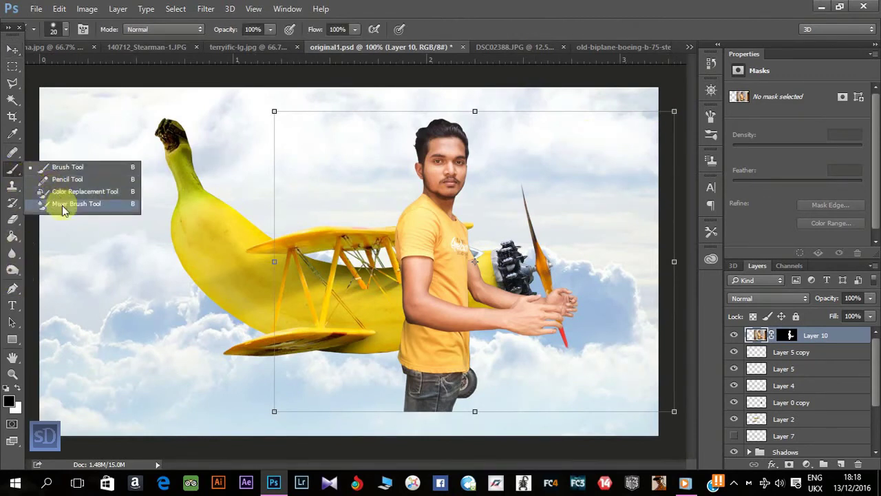
left_click(62, 205)
key("bracketleft")
key("bracketleft")
key("bracketleft")
left_click_drag(435, 176, 441, 161)
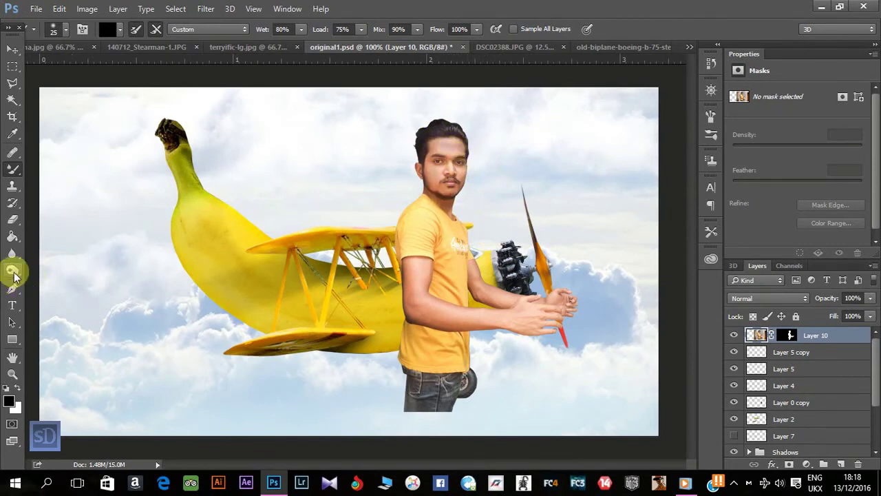
Dodge the man's face and arm to lighten the skin.
left_click(13, 271)
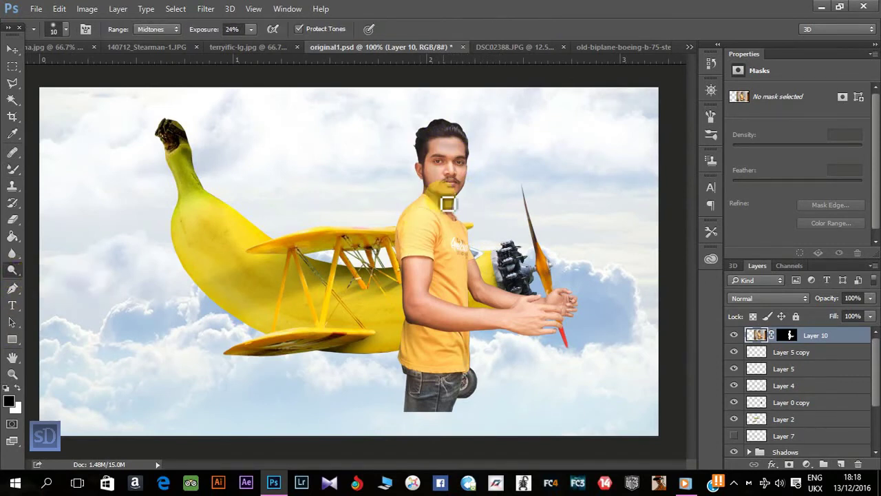
key("bracketright")
key("bracketright")
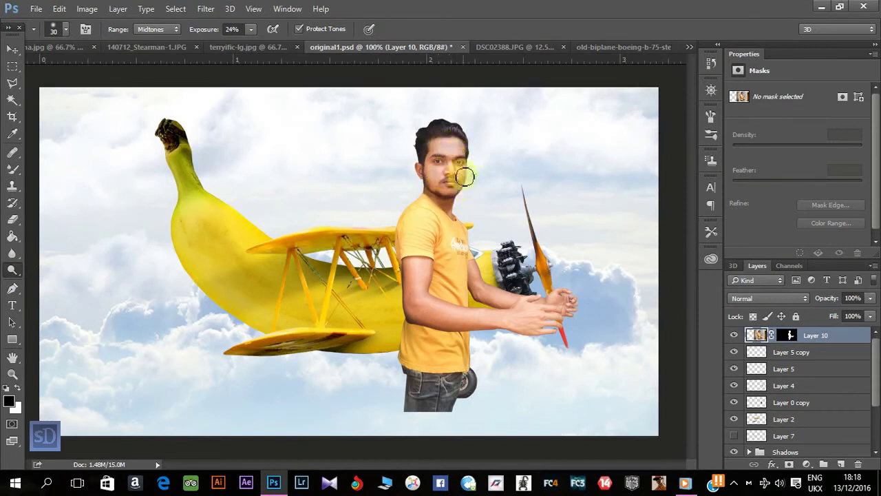
left_click_drag(464, 147, 514, 130)
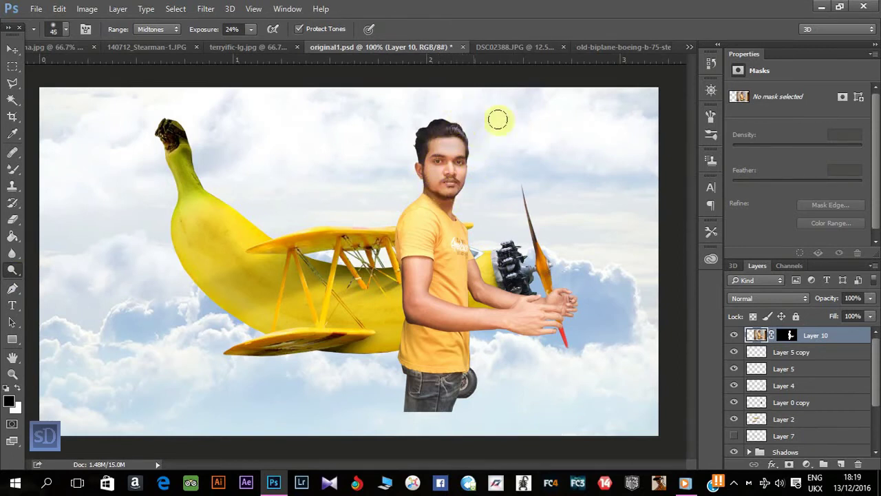
key("bracketleft")
left_click_drag(414, 274, 426, 304)
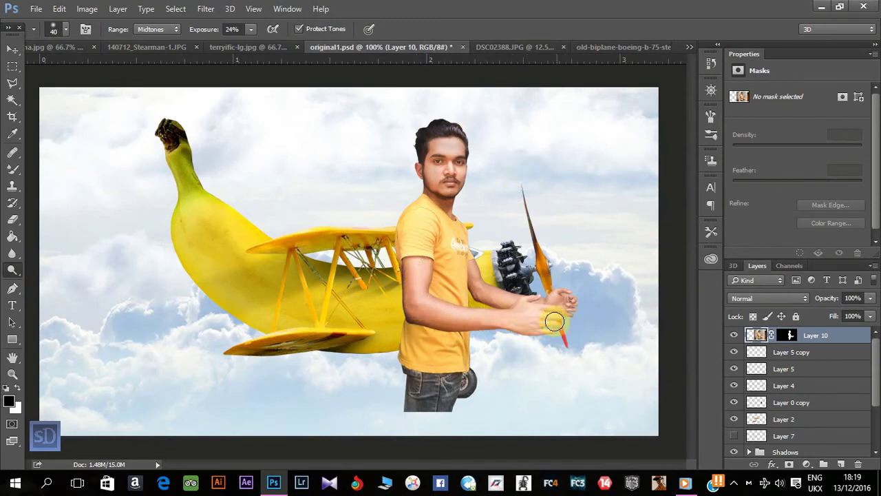
Lighten the man's hands and begin a polygonal selection around the extra hand.
left_click_drag(554, 322, 581, 293)
left_click(11, 83)
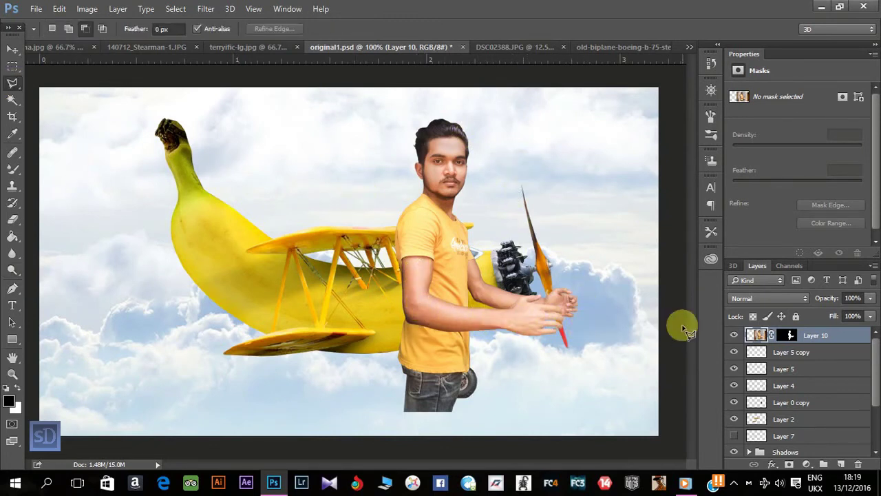
scroll(685, 331, "up", 2)
scroll(271, 246, "up", 1)
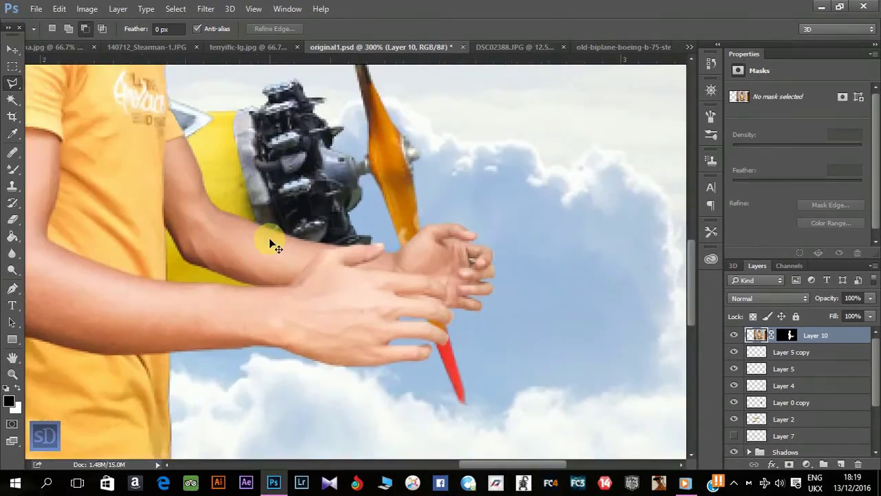
scroll(271, 242, "up", 1)
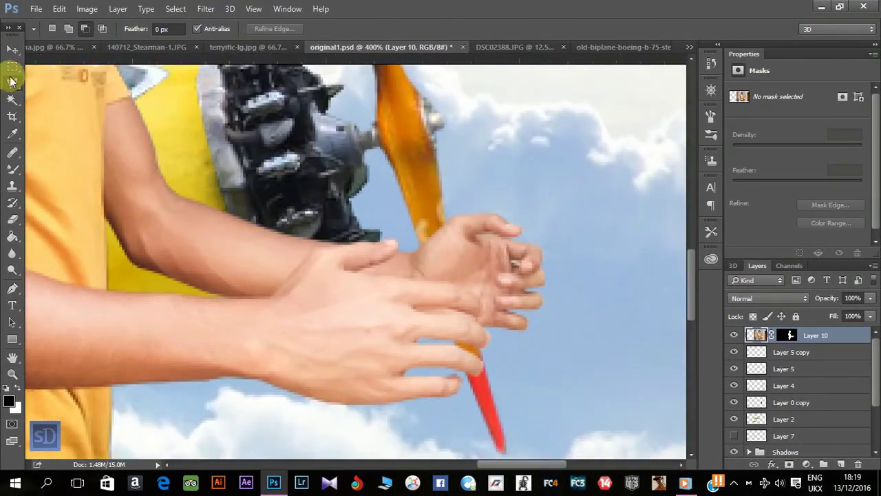
left_click(486, 333)
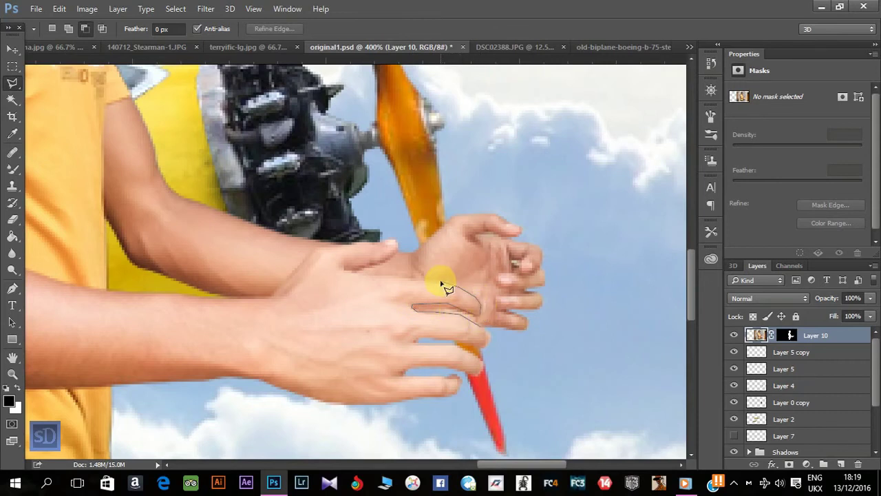
left_click(355, 271)
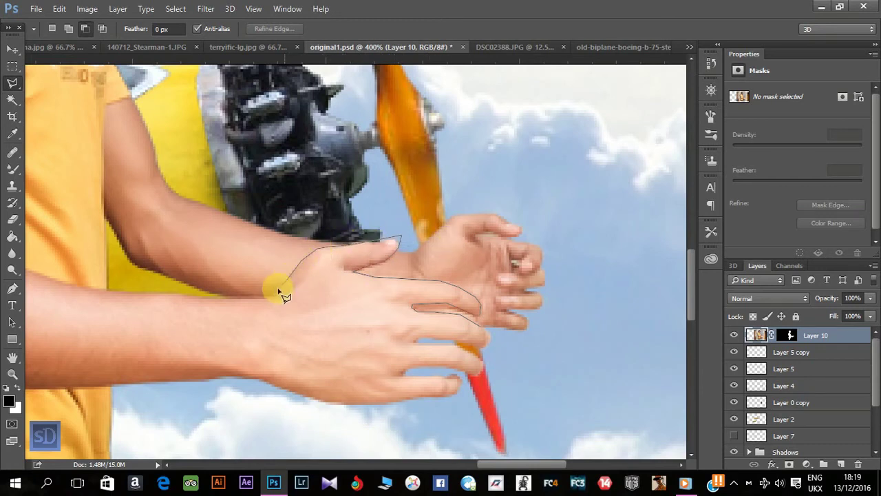
Finish outlining the extra hand over the propeller, following the forearm.
left_click_drag(286, 294, 310, 317)
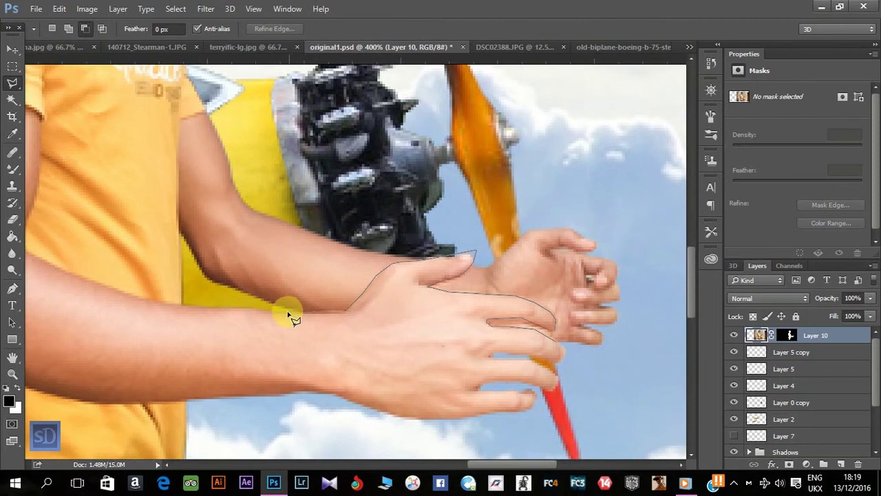
left_click(289, 314)
left_click(213, 297)
left_click(403, 171)
left_click(629, 164)
left_click(603, 377)
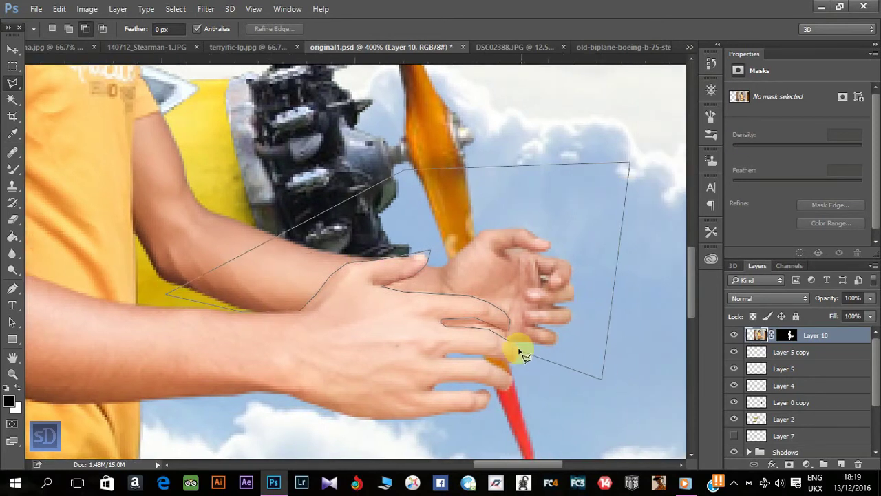
left_click(516, 346)
Apply Layer 10's mask permanently, delete the selected extra hand, and fit the view.
right_click(783, 334)
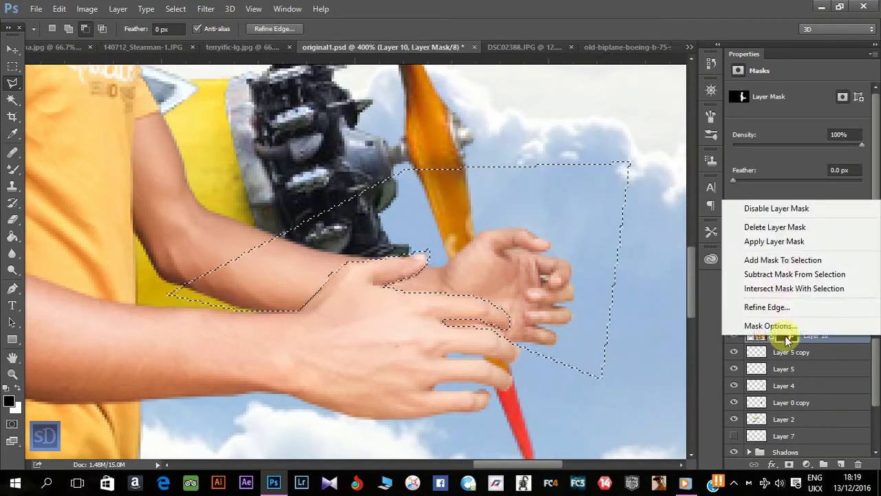
left_click(785, 242)
key("Delete")
key("ctrl+d")
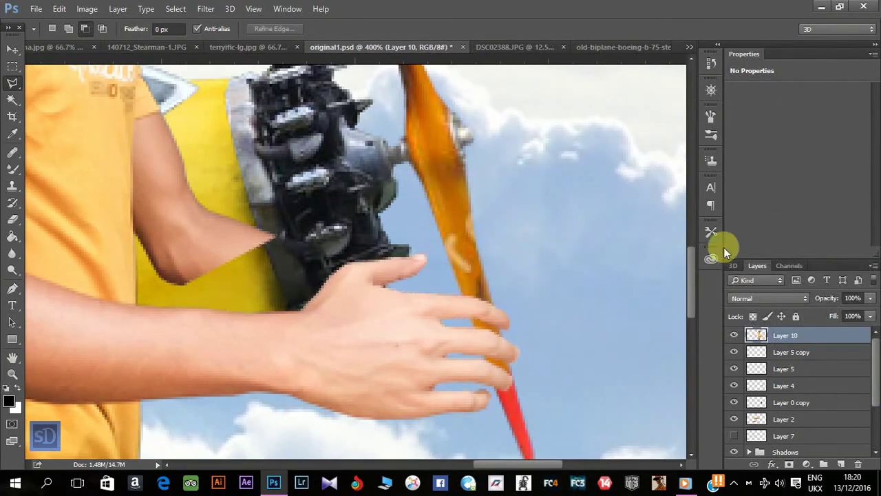
key("ctrl+0")
Scale Layer 10's man down and move him onto the banana plane.
left_click(12, 50)
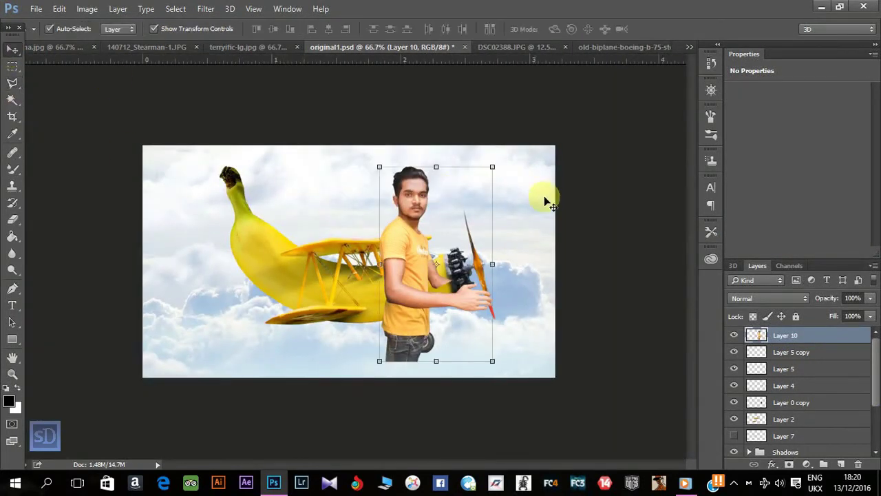
mouse_move(507, 174)
left_mouse_down()
mouse_move(448, 200)
mouse_move(465, 197)
left_mouse_up()
mouse_move(430, 238)
left_mouse_down()
mouse_move(411, 241)
mouse_move(429, 228)
left_mouse_up()
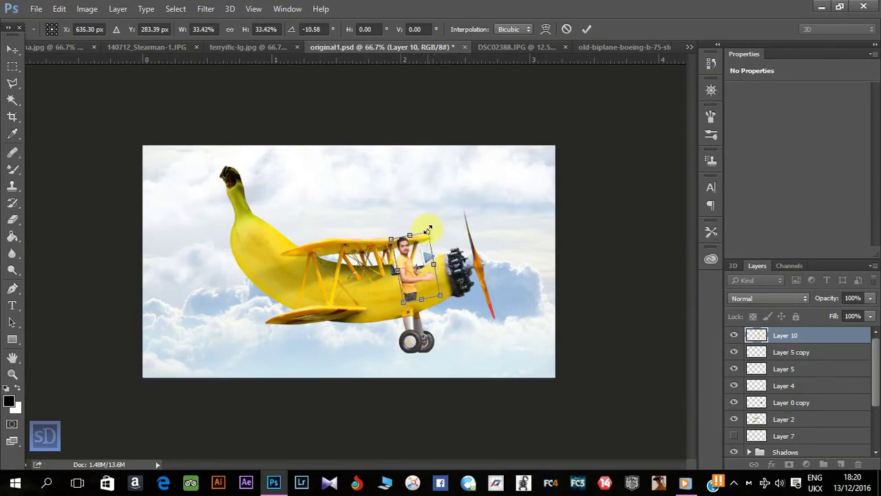
key("ctrl+plus")
key("ctrl+plus")
scroll(376, 261, "right", 2)
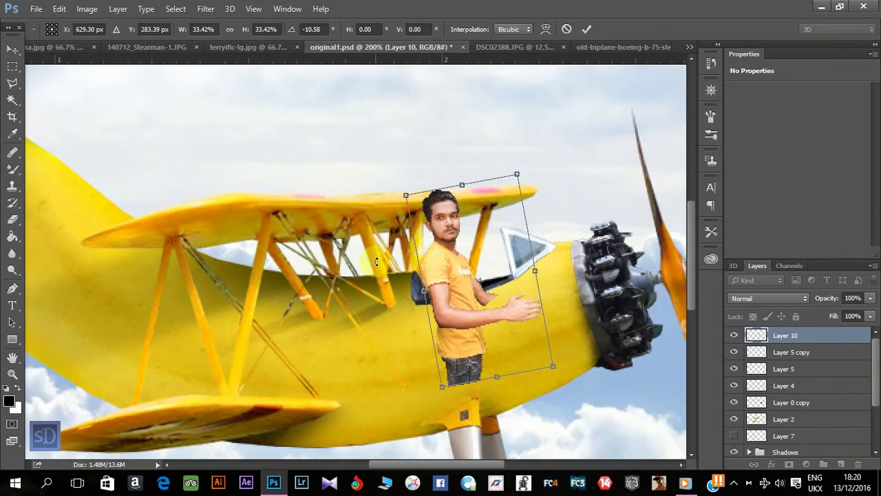
key("ctrl+z")
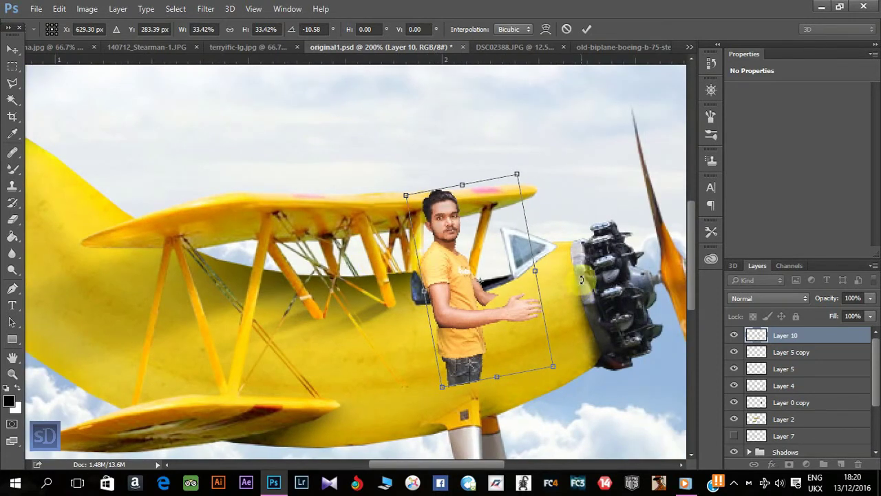
key("Return")
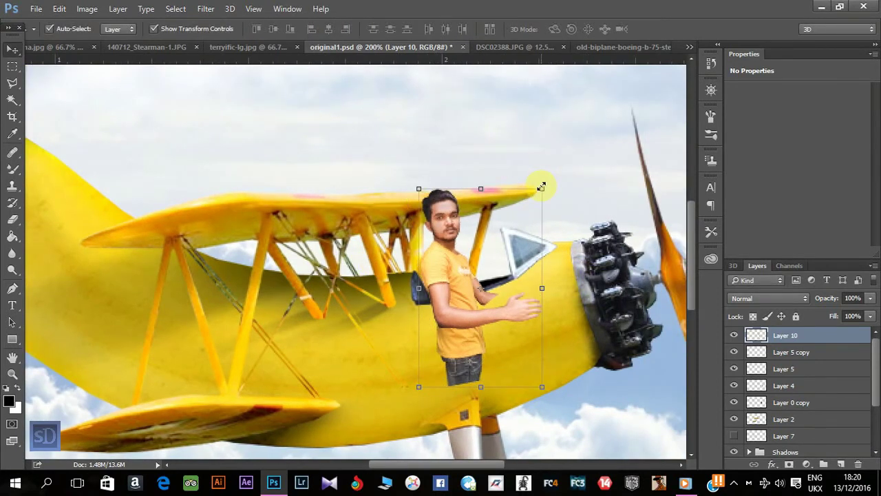
Shrink and tilt the man about -2° into the cockpit, nudged one pixel left.
mouse_move(541, 187)
left_mouse_down()
mouse_move(535, 200)
mouse_move(542, 185)
left_mouse_up()
key("Left")
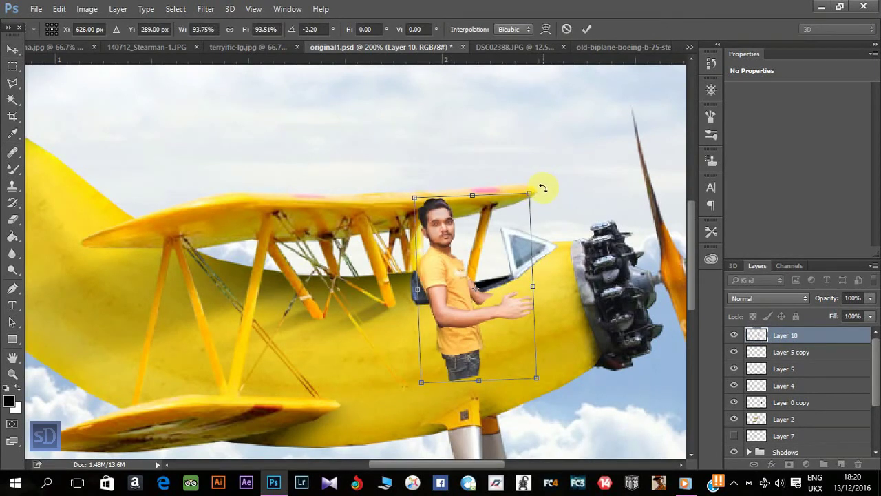
key("Return")
key("ctrl+plus")
Select the pilot's legs and lower body with Polygonal Lasso for removal.
key("ctrl+plus")
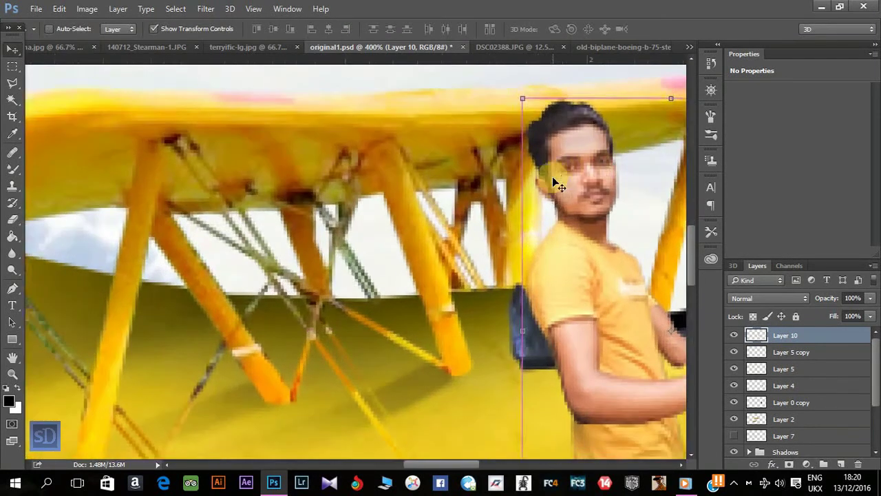
key("ctrl+plus")
left_click_drag(391, 213, 174, 100)
left_click(12, 83)
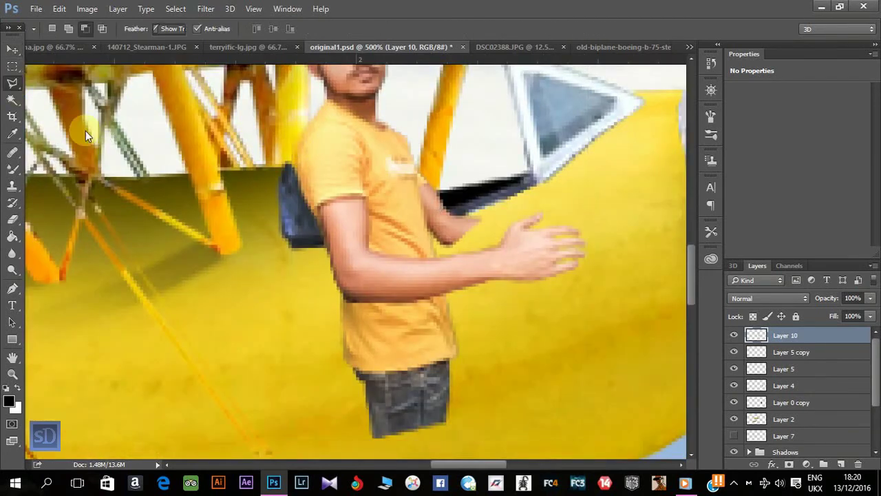
left_click(346, 300)
left_click(451, 296)
left_click(469, 308)
left_click(490, 443)
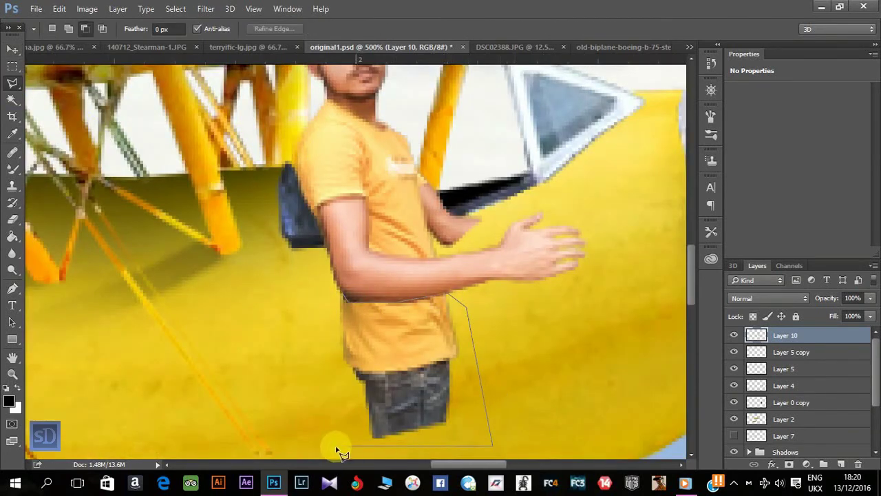
left_click(335, 446)
left_click(296, 311)
left_click(347, 301)
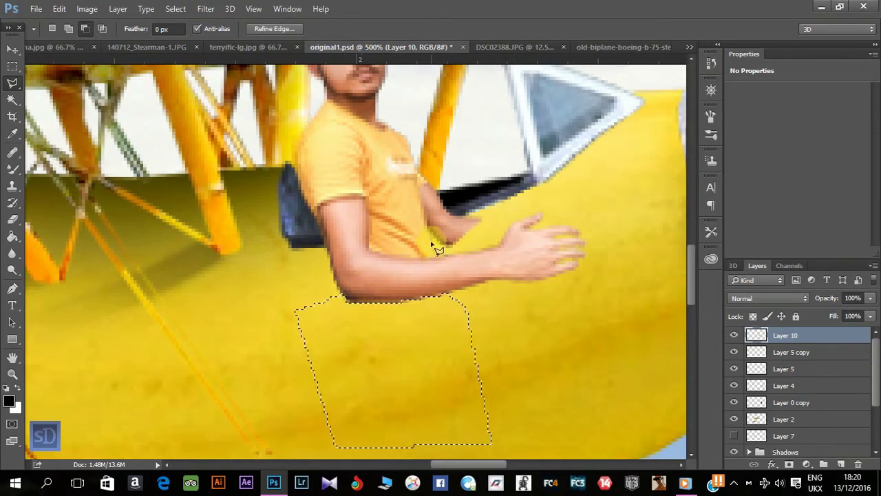
key("ctrl+z")
At 53% opacity, delete the torso behind the cockpit rim, then restore 100% opacity.
left_click(870, 298)
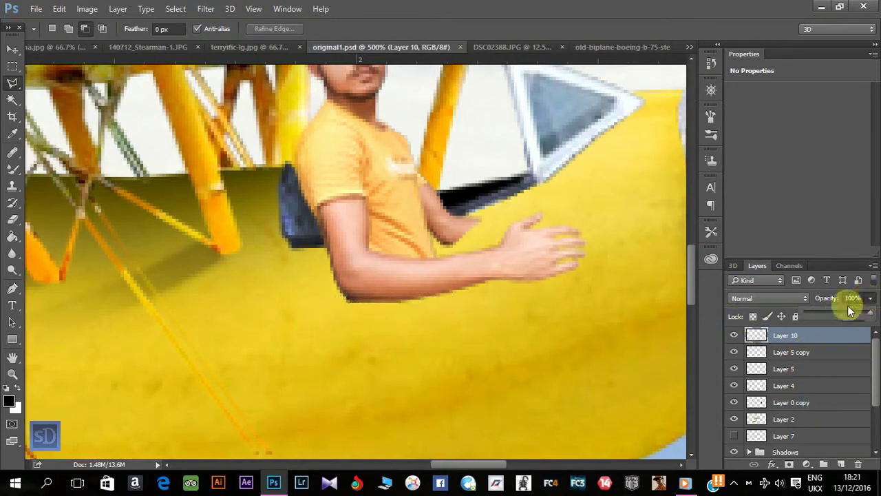
left_click_drag(871, 313, 839, 312)
left_click(372, 231)
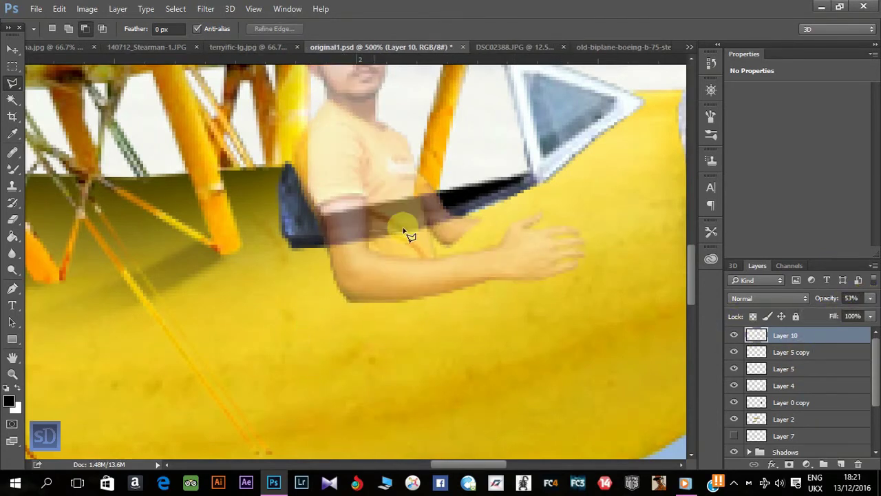
left_click(448, 207)
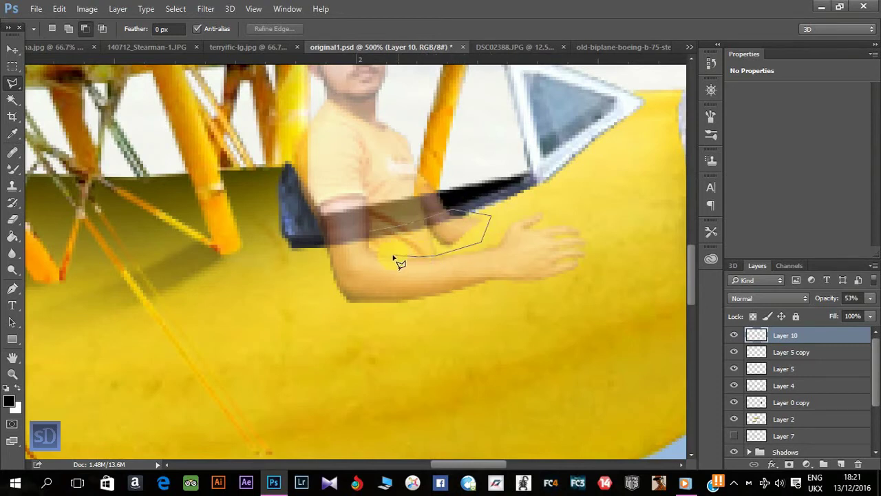
left_click(372, 234)
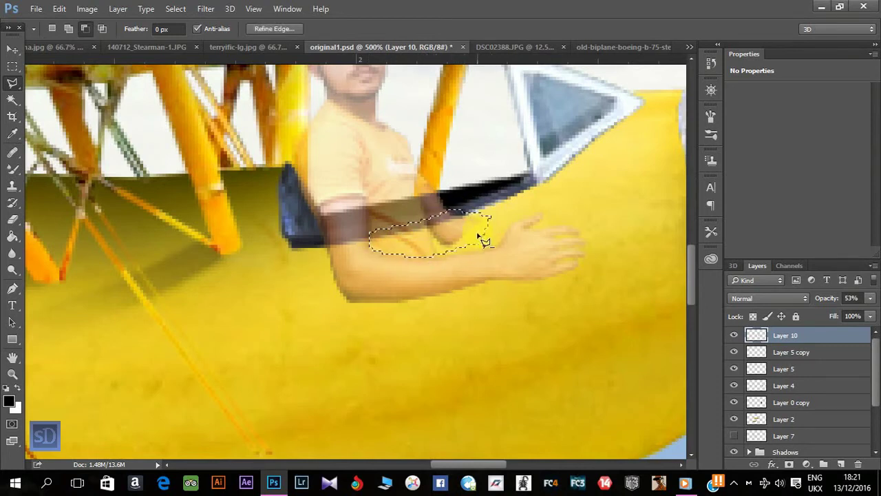
key("Delete")
key("ctrl+d")
left_click(870, 298)
left_click_drag(852, 318, 875, 303)
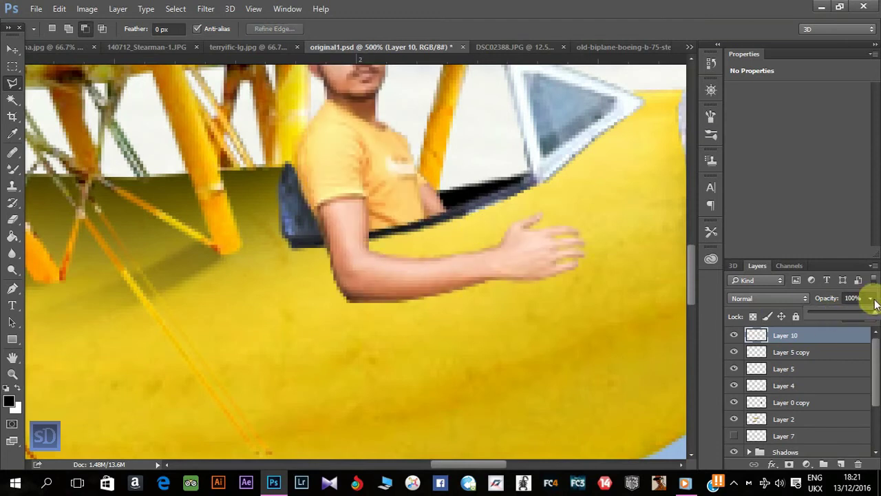
key("ctrl+minus")
key("ctrl+minus")
key("ctrl+minus")
key("ctrl+minus")
key("ctrl+minus")
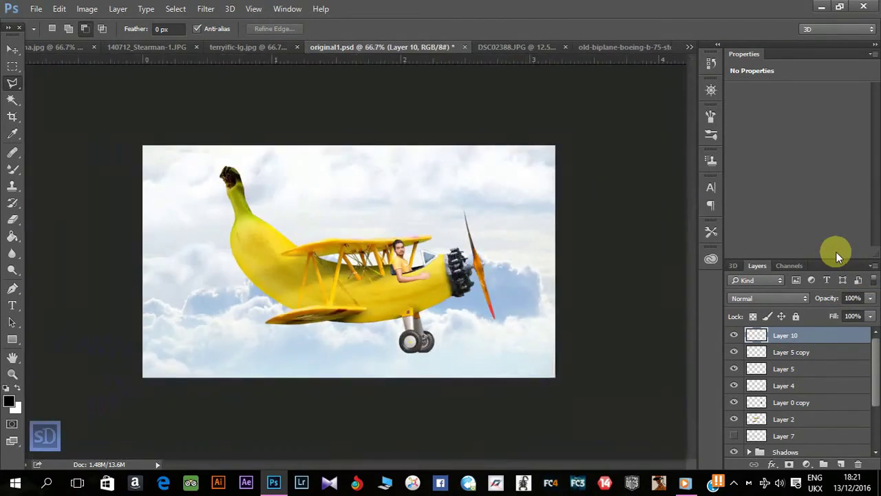
Create Layer 11 above Layer 5 copy and brush black under the pilot's arm.
key("ctrl+plus")
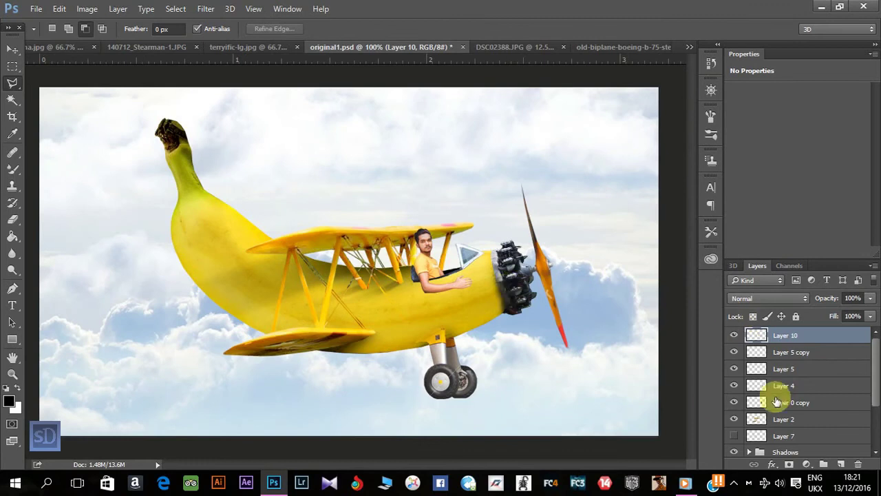
key("ctrl+plus")
left_click(830, 353)
key("ctrl+shift+n")
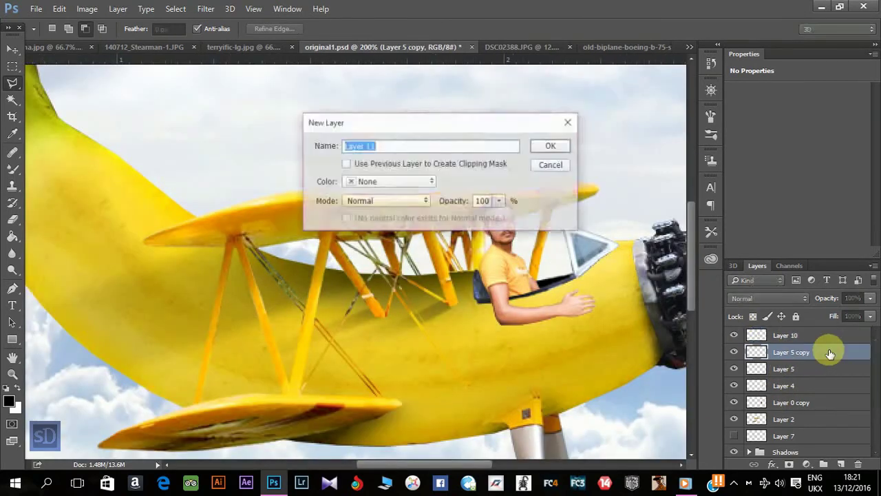
left_click(552, 143)
left_click(11, 168)
left_click(60, 168)
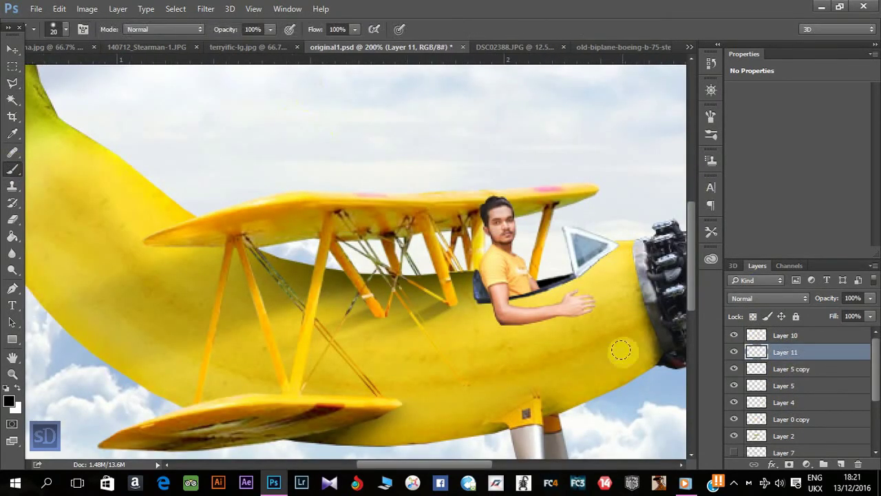
mouse_move(517, 312)
left_mouse_down()
mouse_move(458, 295)
mouse_move(464, 298)
mouse_move(444, 309)
mouse_move(481, 317)
mouse_move(451, 333)
left_mouse_up()
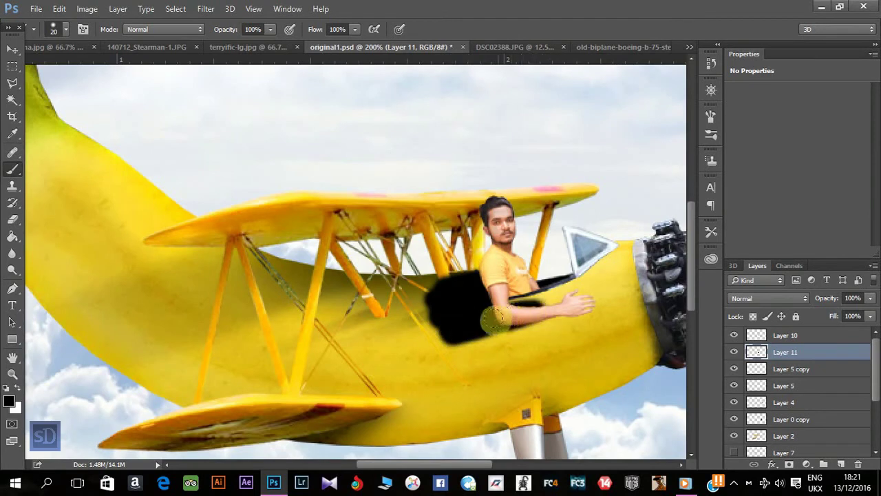
left_click(11, 219)
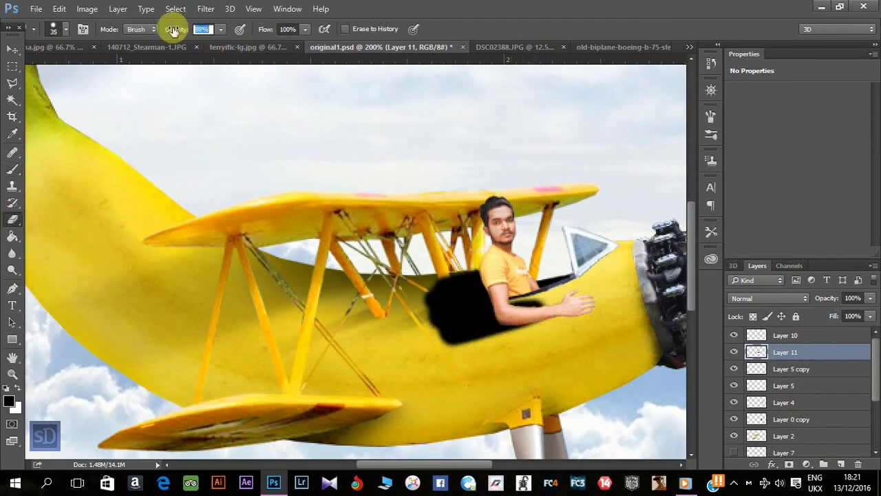
Set a fully soft eraser at 49% opacity, 53% flow, and soften the shadow edges.
left_click_drag(196, 29, 157, 31)
left_click_drag(261, 30, 237, 34)
left_click_drag(393, 340, 370, 316)
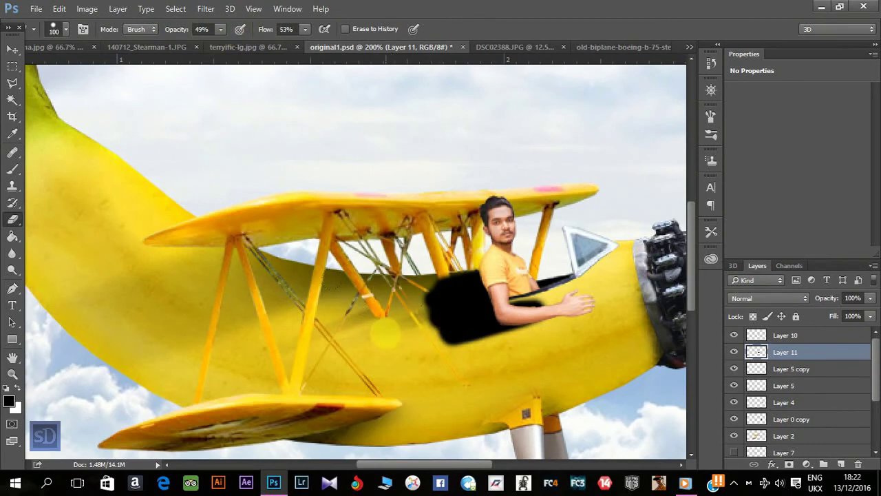
right_click(362, 185)
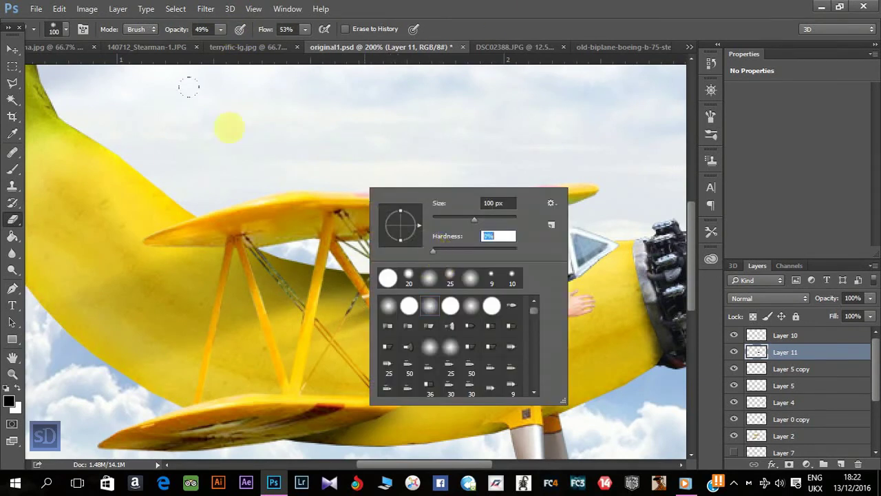
key("Return")
mouse_move(404, 338)
left_mouse_down()
mouse_move(417, 318)
mouse_move(456, 333)
mouse_move(435, 347)
left_mouse_up()
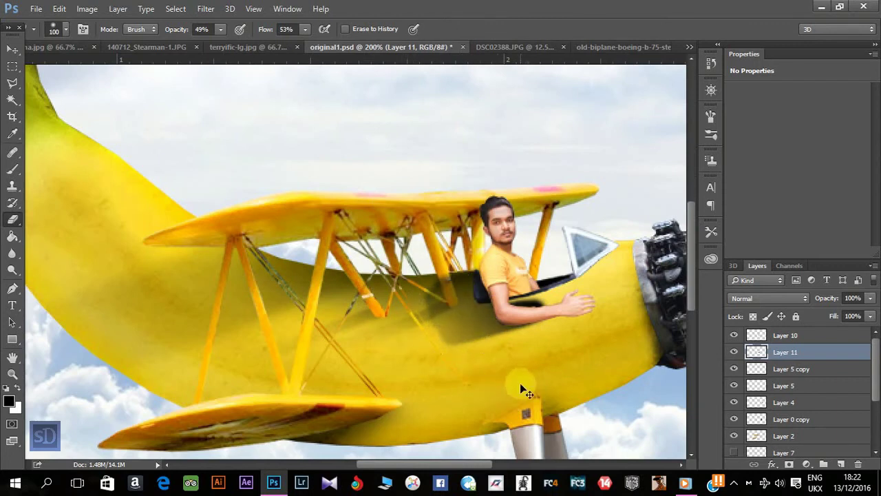
left_click_drag(521, 387, 433, 348)
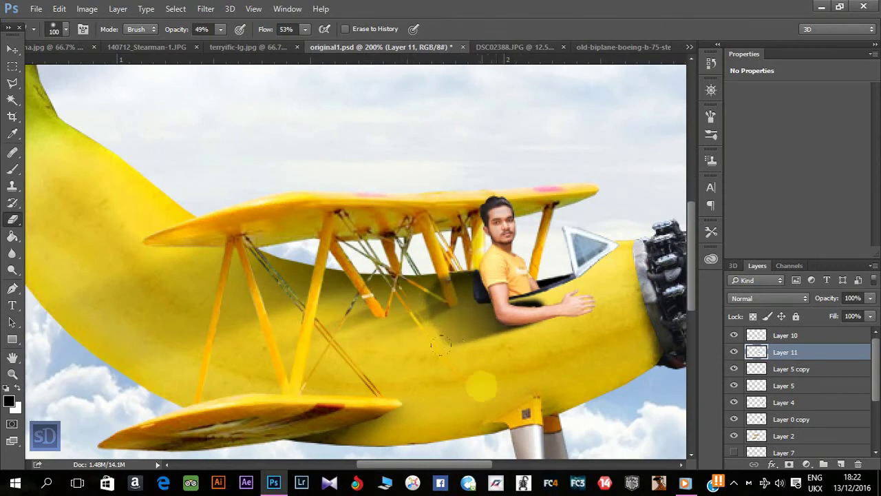
Fade the shadow across cockpit, struts and fuselage with eraser sizes 40, 70 and 90.
key("bracketleft")
key("bracketleft")
key("bracketleft")
left_click_drag(489, 377, 450, 349)
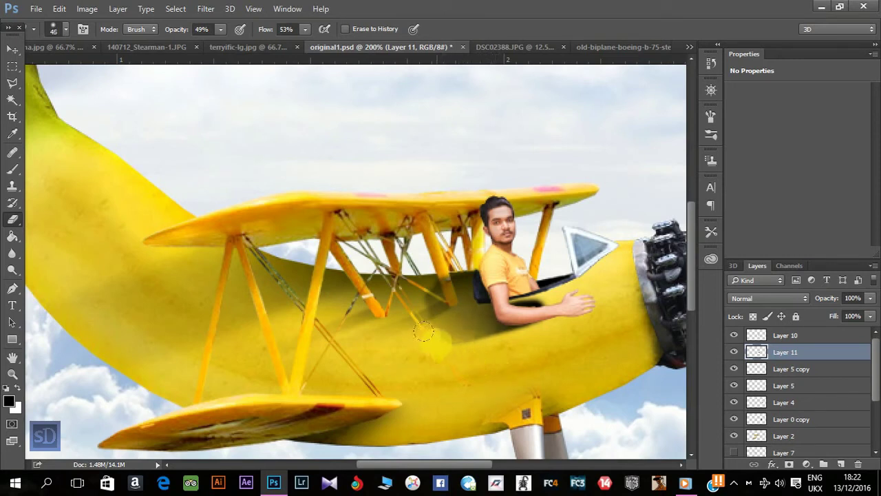
key("bracketright")
key("bracketright")
key("bracketright")
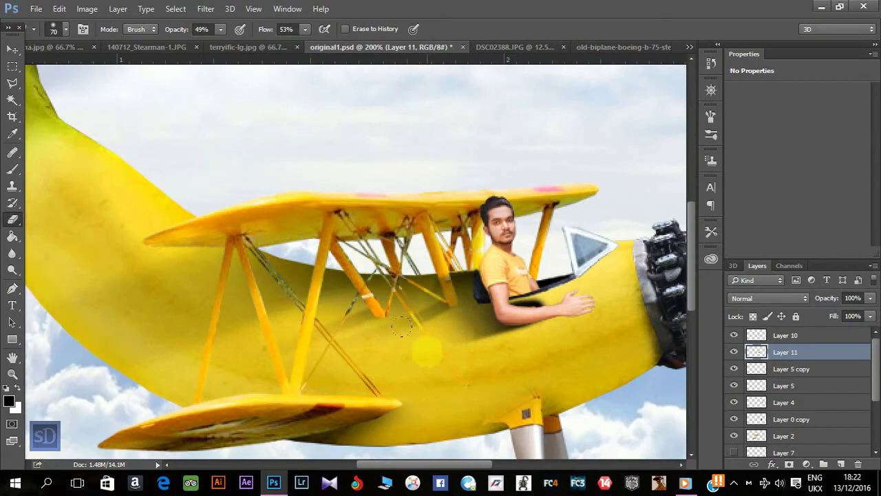
left_click_drag(445, 252, 375, 269)
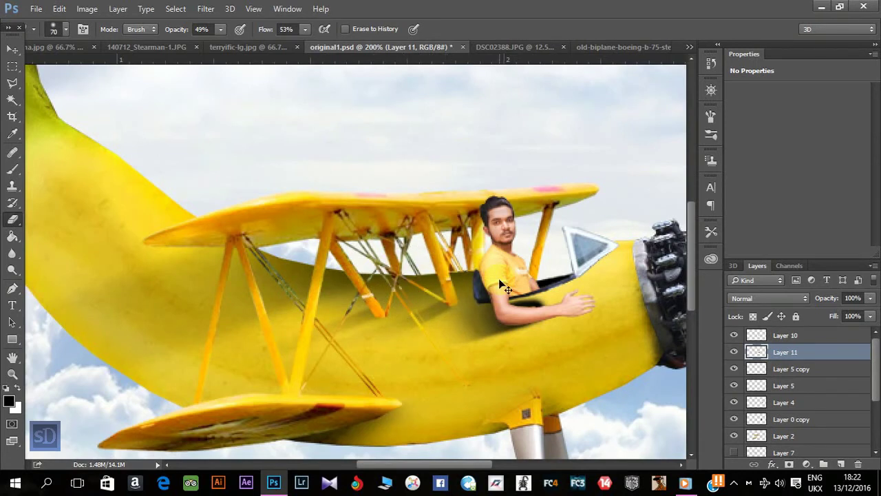
key("bracketright")
key("bracketright")
left_click_drag(370, 284, 408, 289)
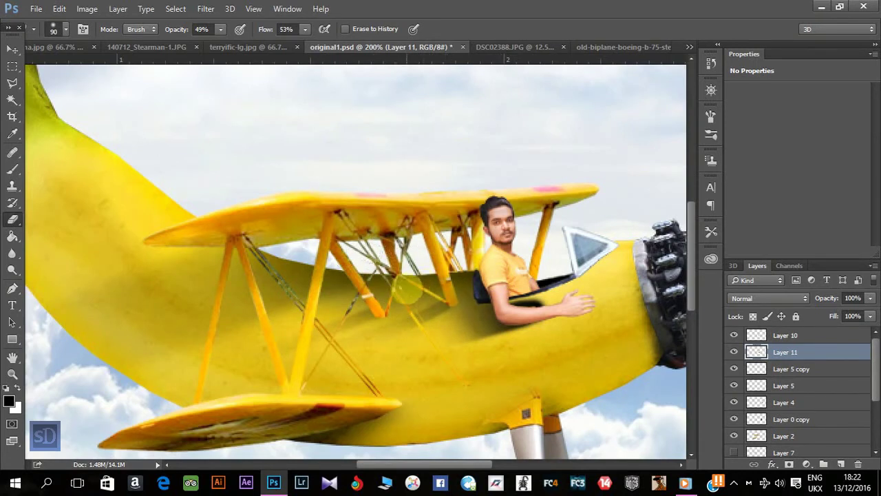
mouse_move(382, 227)
left_mouse_down()
mouse_move(492, 340)
mouse_move(492, 374)
left_mouse_up()
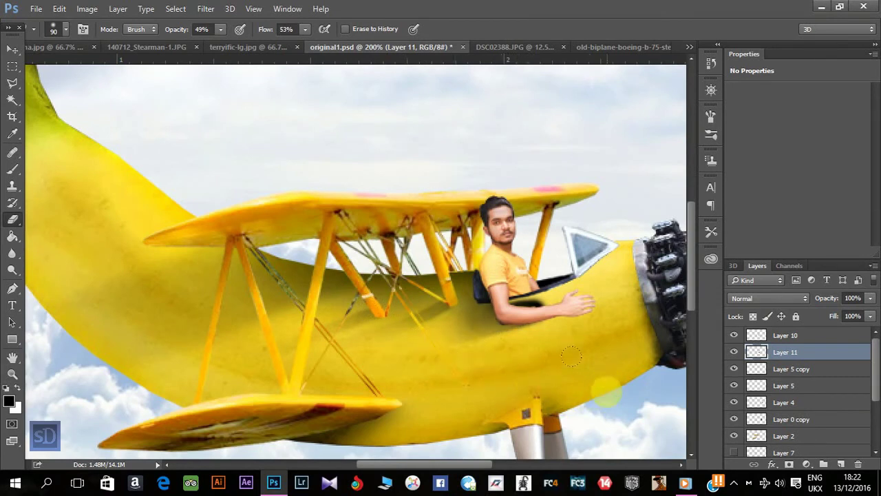
left_click_drag(479, 351, 466, 373)
Darken the shadow under the pilot's arm with the brush at 73% flow.
left_click(12, 169)
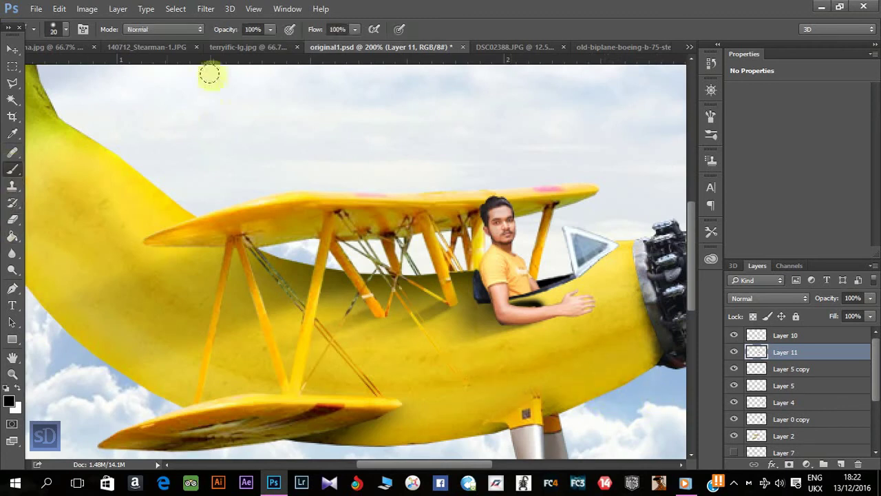
left_click_drag(316, 32, 291, 22)
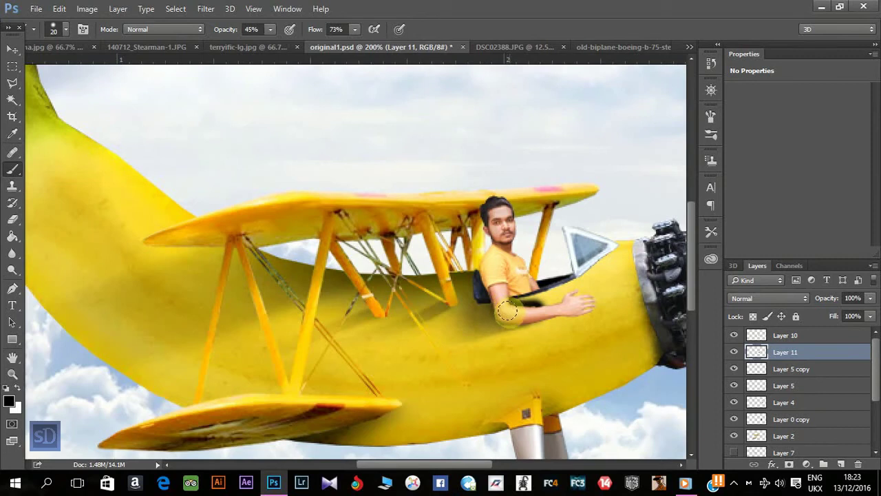
left_click_drag(515, 312, 489, 322)
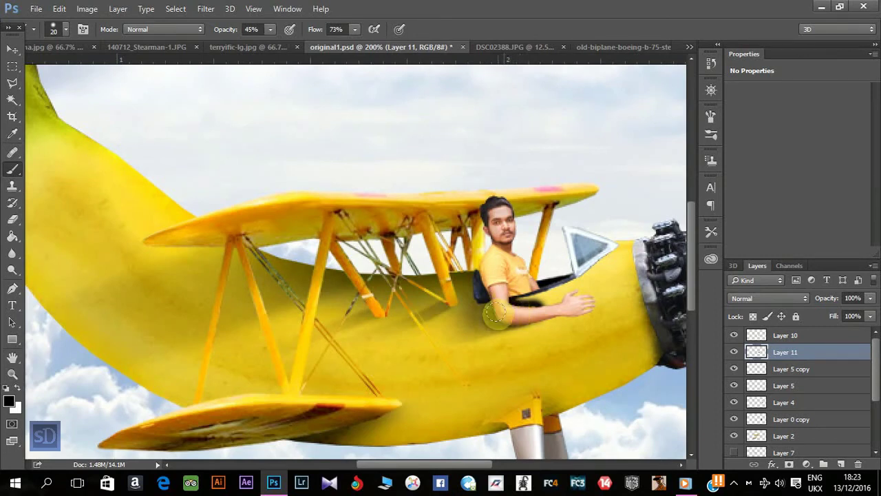
key("e")
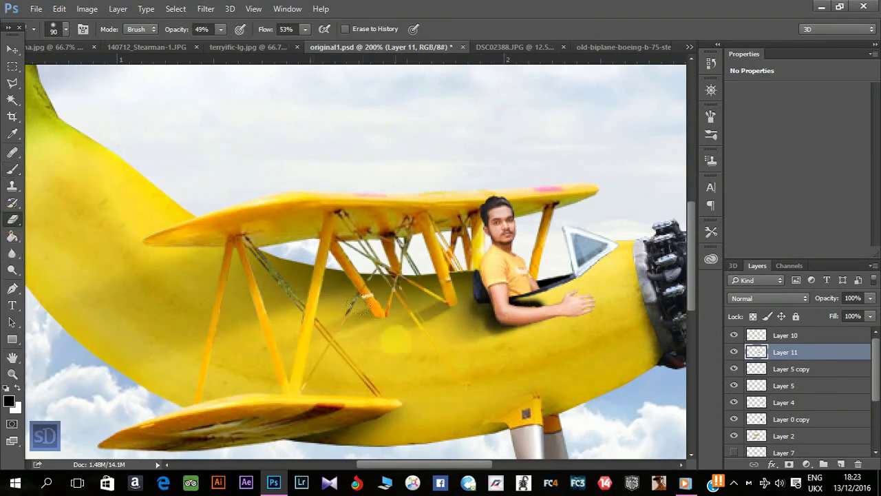
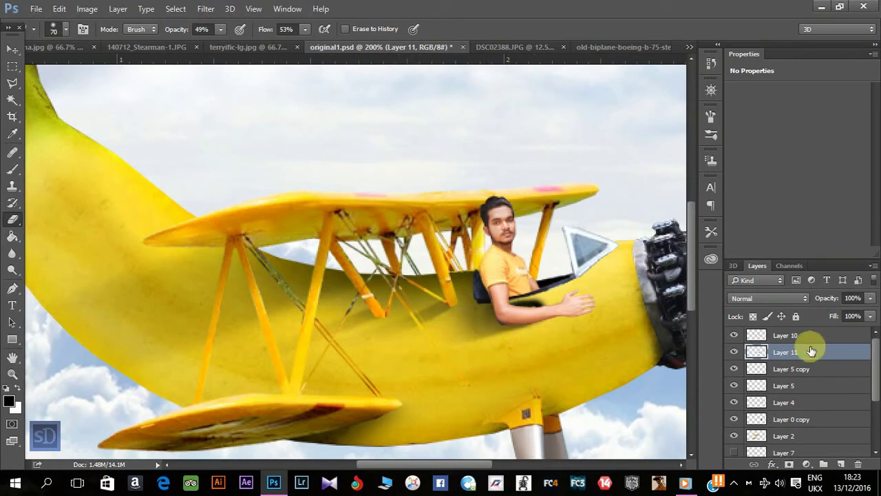
Duplicate the Layer 11 arm shadow to darken it, then merge both shadow layers into one.
key("ctrl+j")
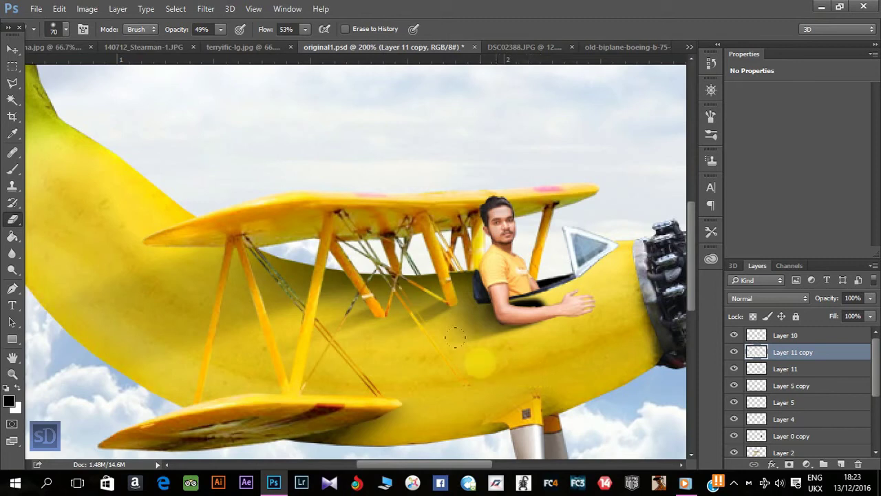
left_click(839, 369)
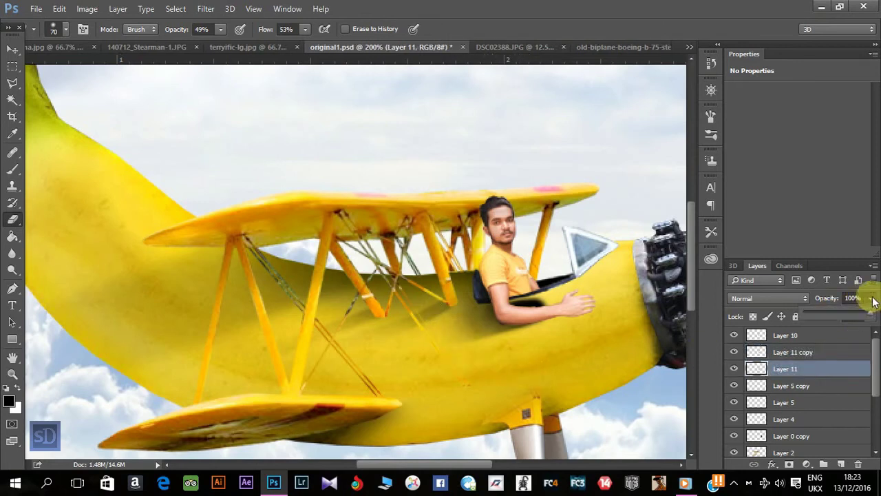
left_click_drag(869, 299, 860, 315)
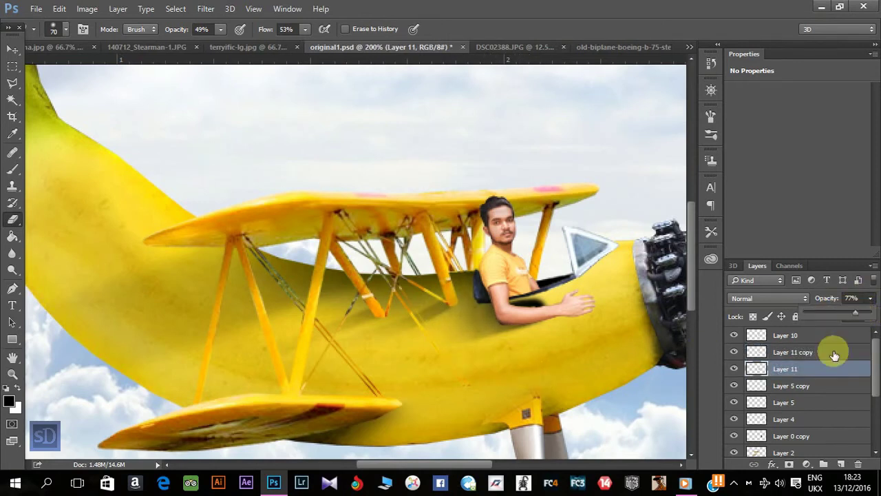
left_click(806, 352, "ctrl")
right_click(806, 355)
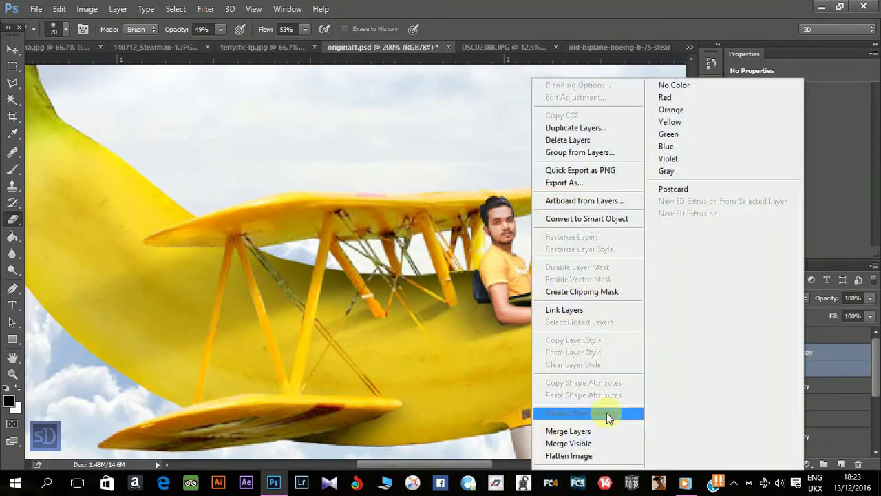
left_click(606, 429)
Erase the shadow spill off the pilot's shirt with a smaller Eraser at 100% opacity and flow.
right_click(339, 228)
left_click(201, 29)
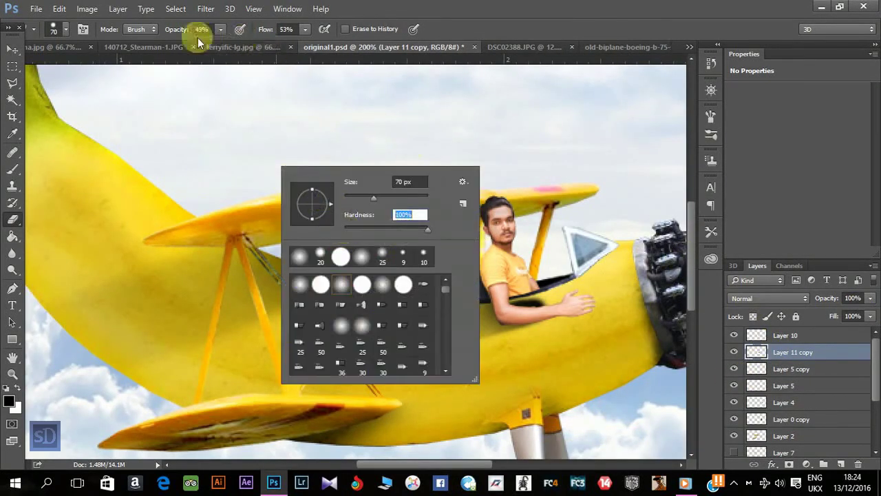
type("100")
key("Return")
left_click(286, 29)
type("100")
key("Return")
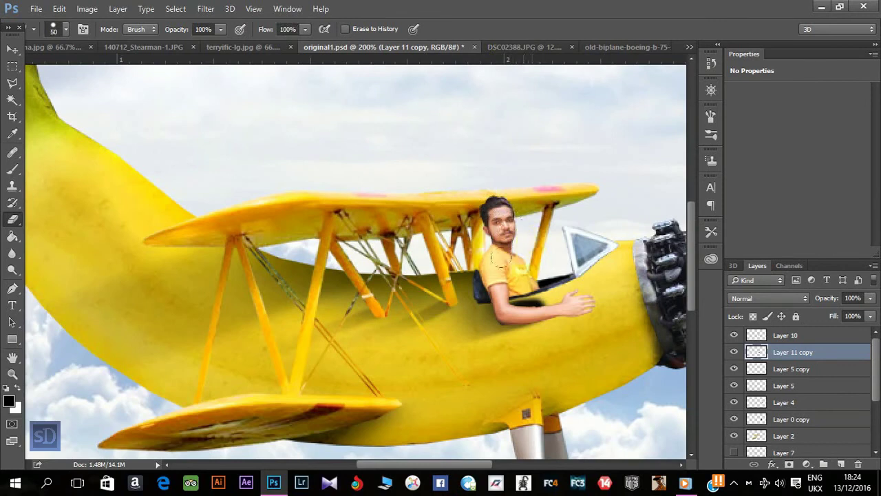
key("bracketleft")
left_click_drag(500, 261, 536, 263)
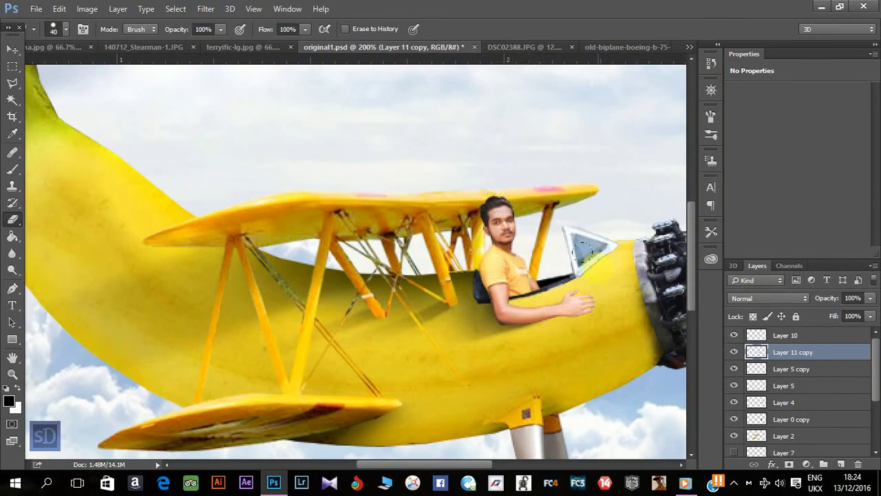
Compare the merged shadow in the full view and set Layer 11 copy to 84% opacity.
key("ctrl+minus")
left_click(733, 352)
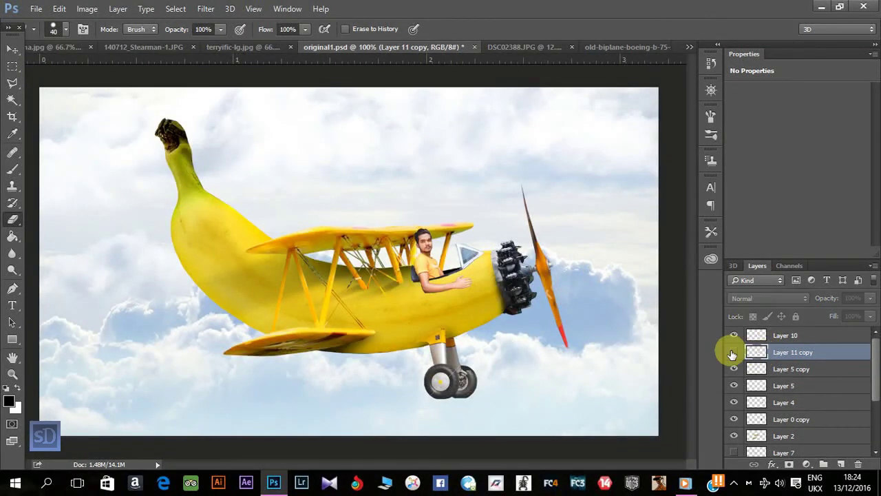
left_click(733, 352)
left_click_drag(871, 298, 871, 316)
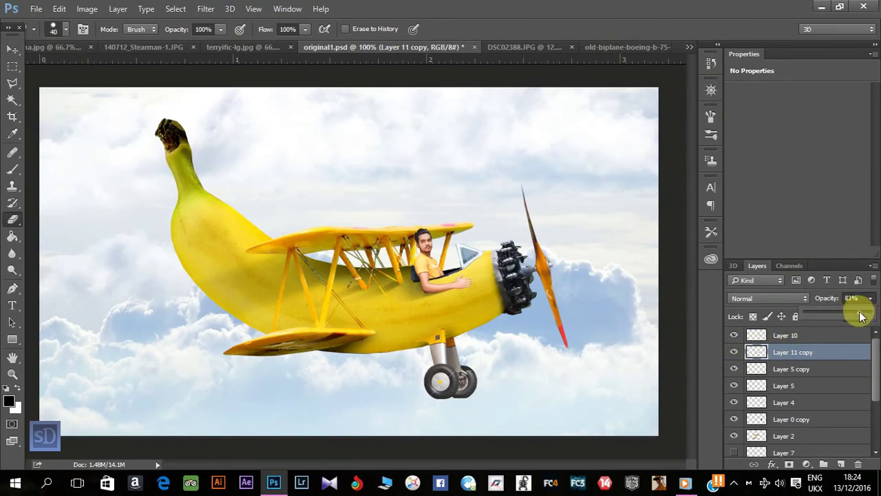
left_click_drag(861, 315, 863, 315)
key("ctrl+plus")
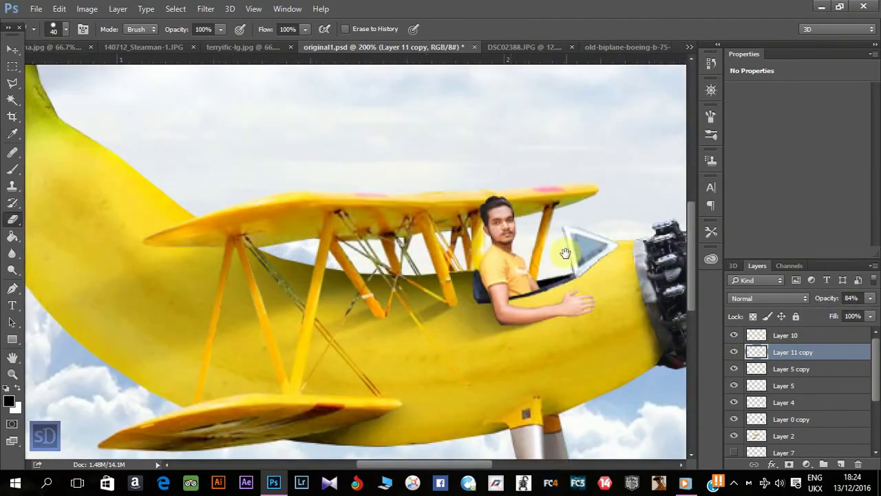
left_click_drag(564, 254, 406, 246)
Burn the pilot's arm along the cockpit rim on Layer 10.
left_click(12, 270)
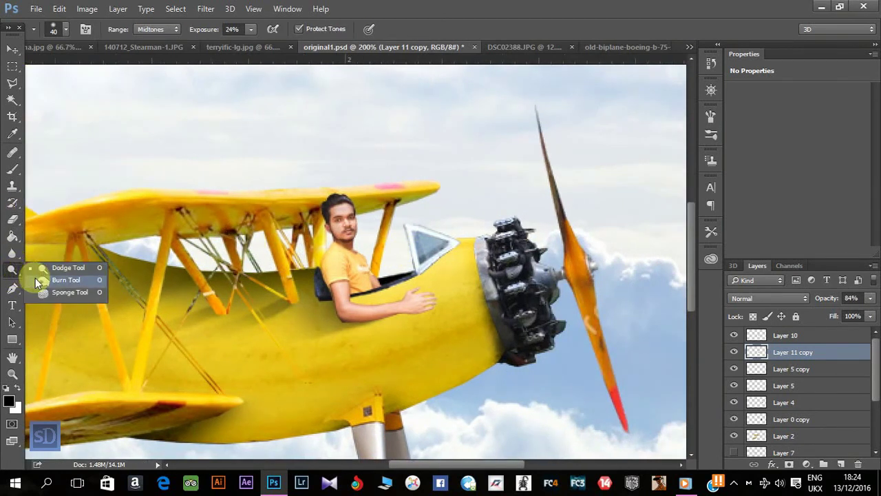
left_click(35, 279)
key("p")
key("o")
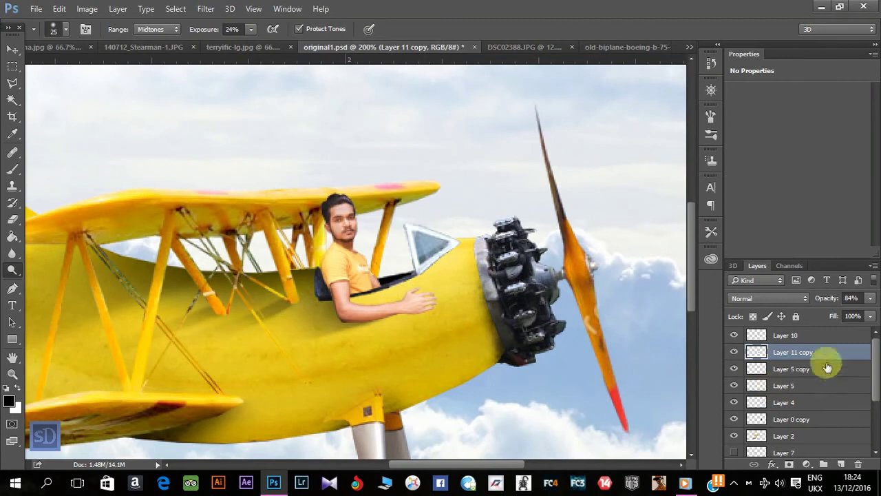
left_click(781, 336)
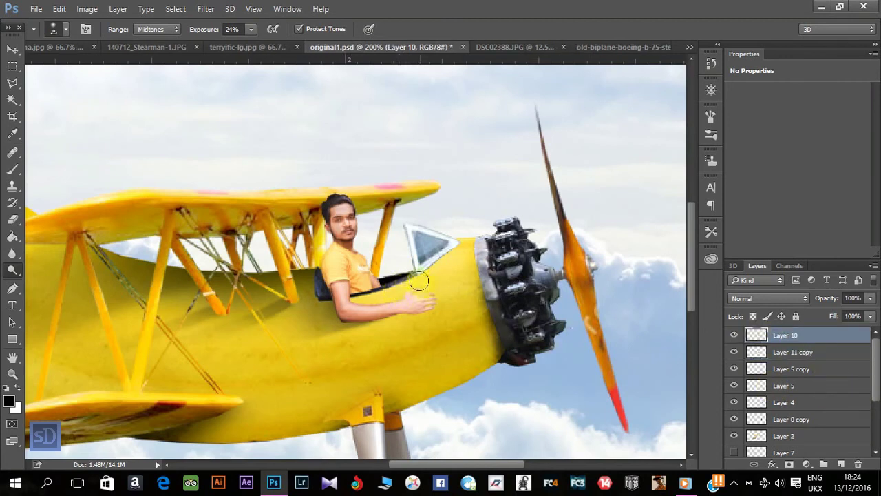
left_click_drag(408, 278, 367, 294)
Burn the pilot's shoulder near the seat with a larger brush and check the result.
key("bracketleft")
key("bracketleft")
key("bracketleft")
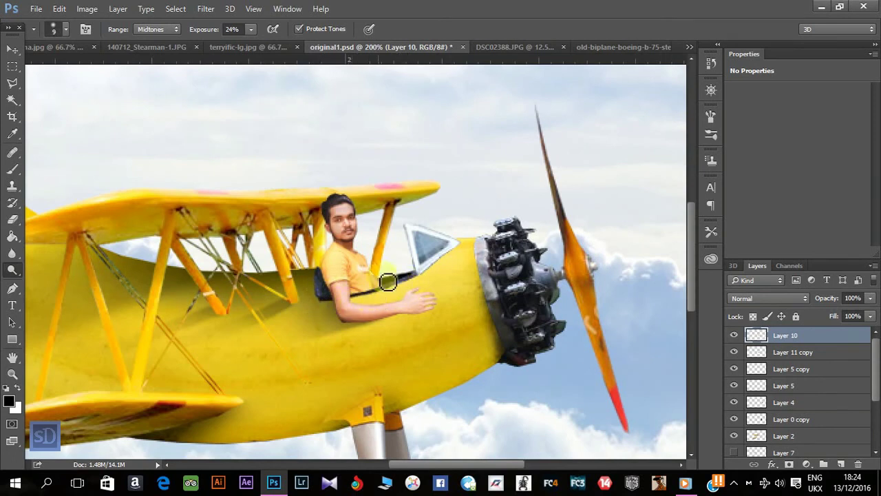
key("bracketright")
key("bracketright")
key("bracketright")
left_click(19, 274)
left_click(62, 278)
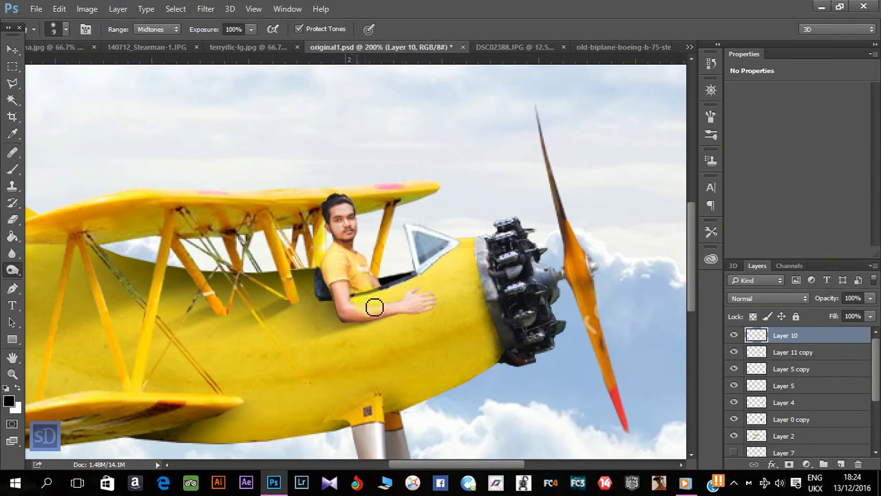
key("bracketright")
key("bracketright")
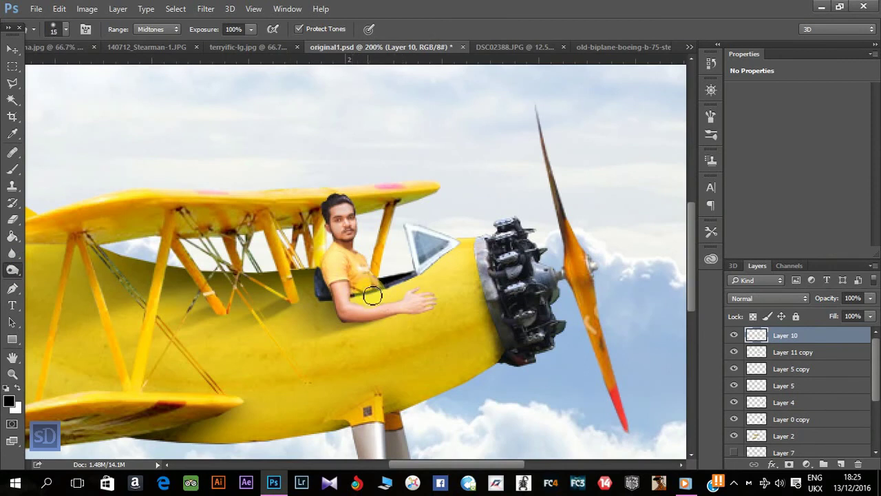
left_click_drag(321, 283, 325, 248)
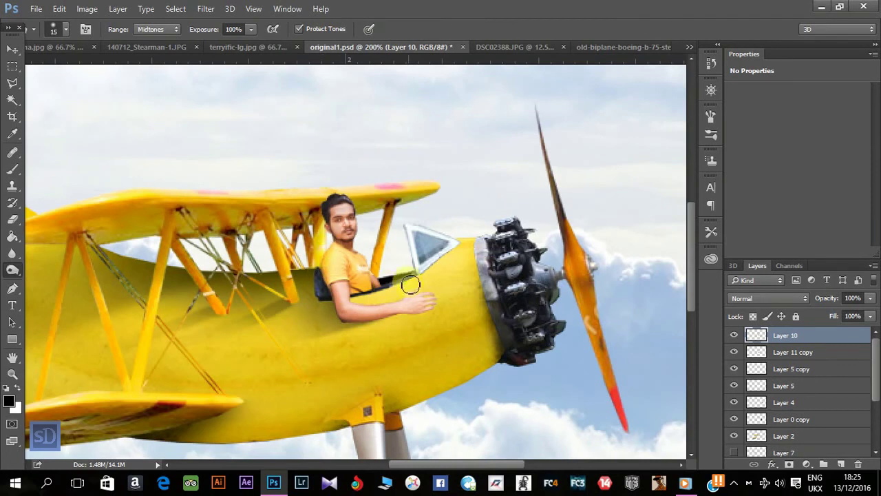
key("ctrl+z")
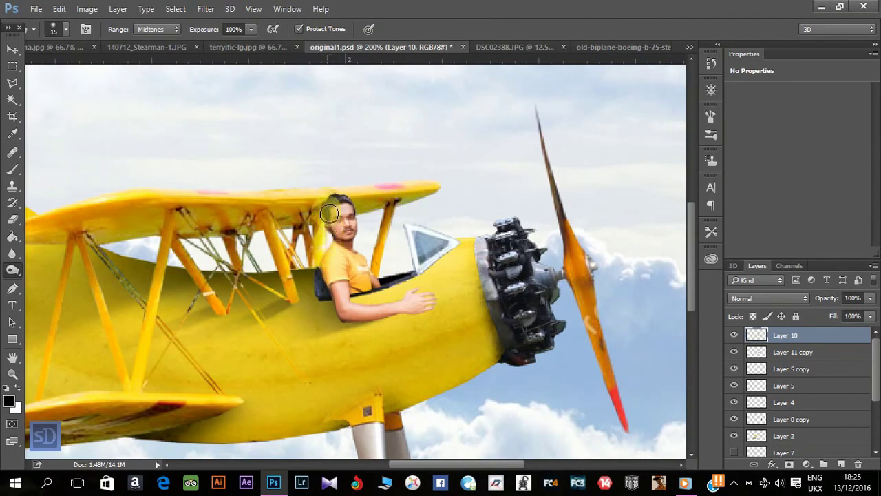
key("ctrl+z")
key("ctrl+z")
key("ctrl+z")
key("ctrl+z")
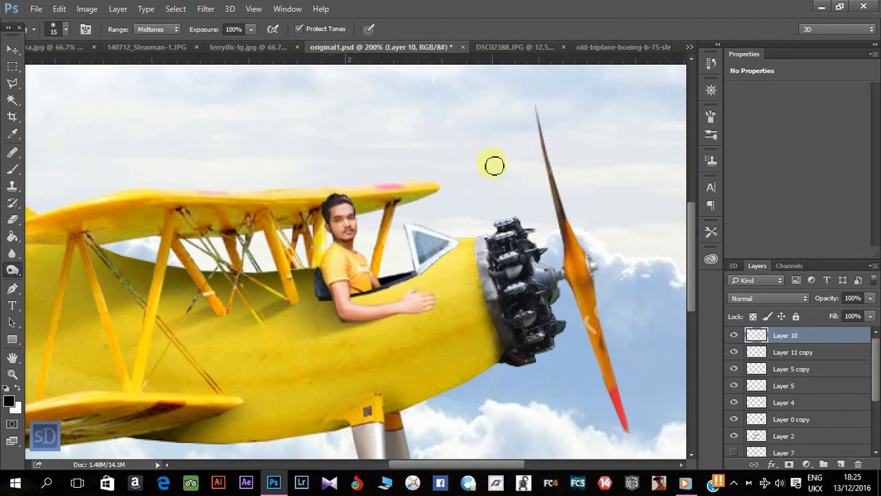
key("ctrl+minus")
key("ctrl+minus")
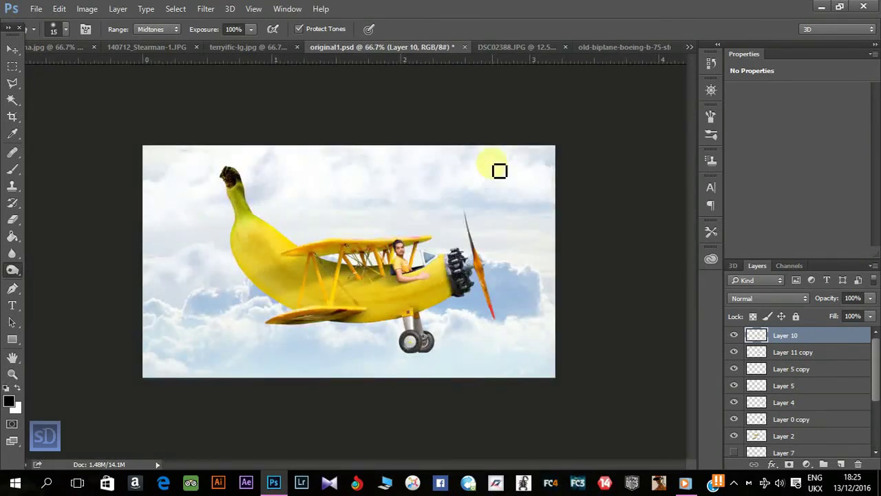
key("ctrl+plus")
key("ctrl+plus")
key("ctrl+plus")
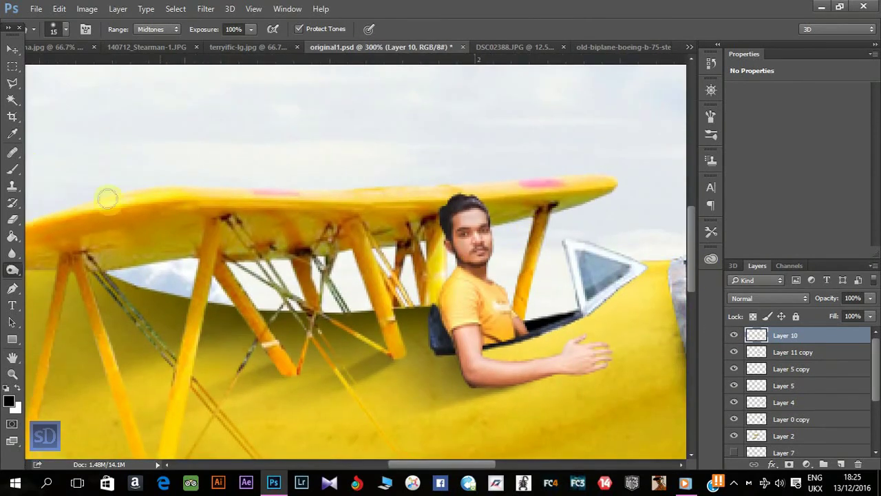
Smudge the upper wing's yellow edge into the top of the pilot's hair with a tiny Smudge brush.
right_click(17, 256)
left_click(59, 274)
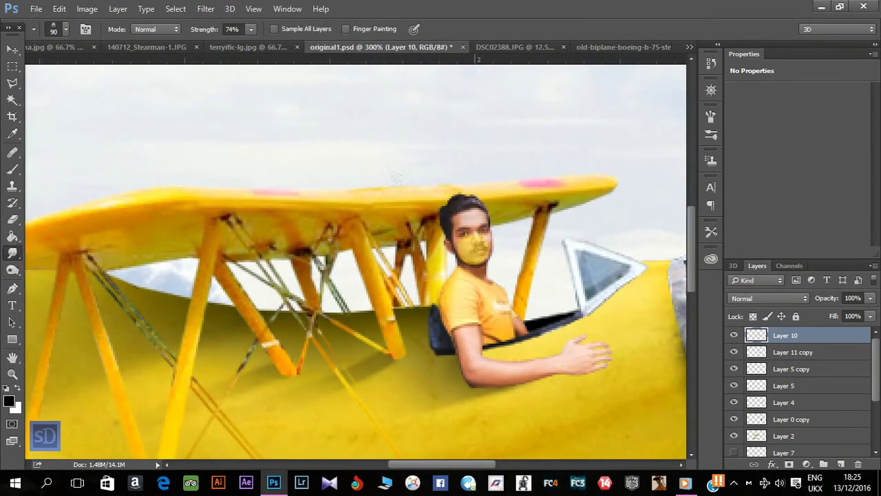
key("bracketleft")
key("bracketleft")
key("bracketleft")
key("bracketleft")
key("bracketleft")
key("bracketleft")
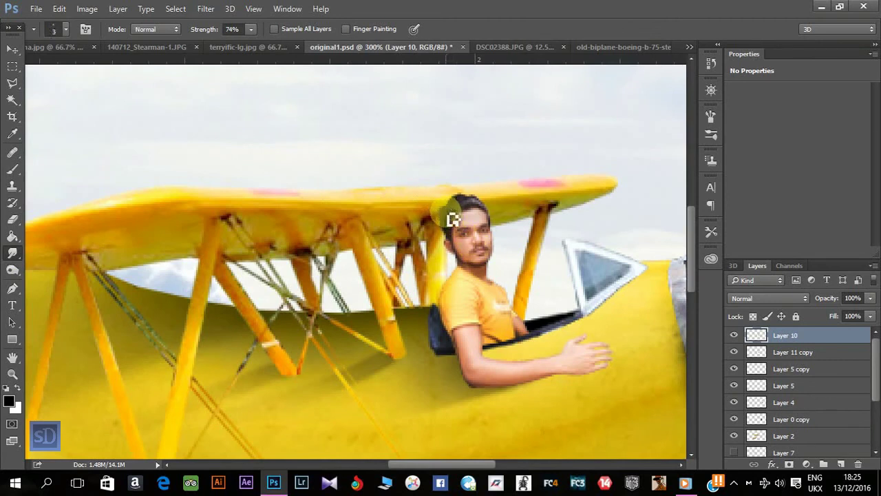
mouse_move(453, 219)
left_mouse_down()
mouse_move(448, 204)
mouse_move(486, 211)
mouse_move(473, 203)
mouse_move(447, 222)
left_mouse_up()
key("bracketright")
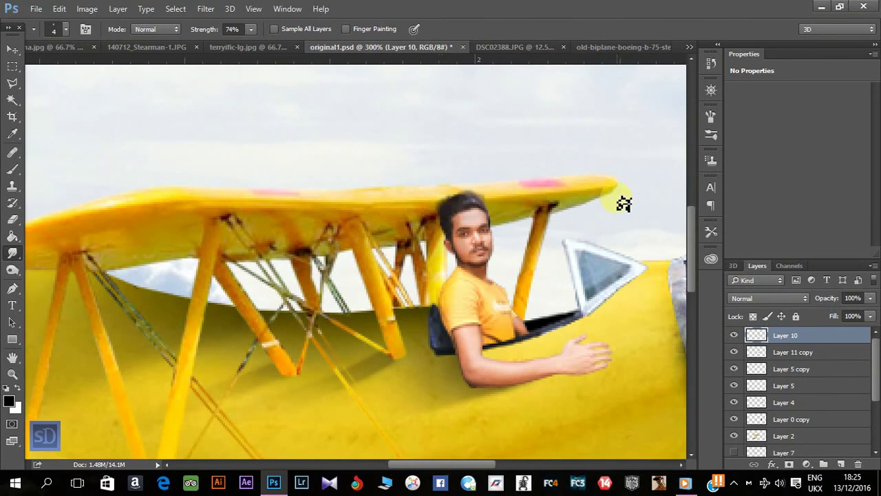
key("ctrl+1")
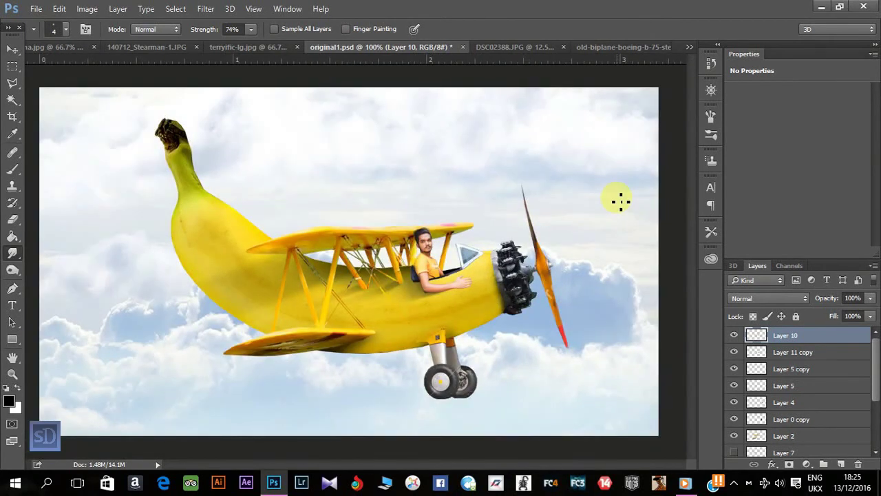
Apply Levels to the pilot on Layer 10 with the black input set to 11.
left_click(733, 483)
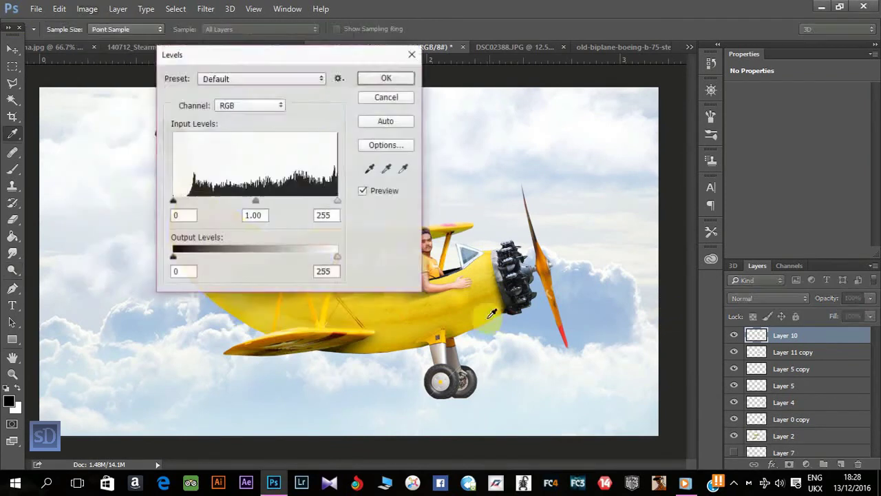
left_click_drag(307, 56, 689, 51)
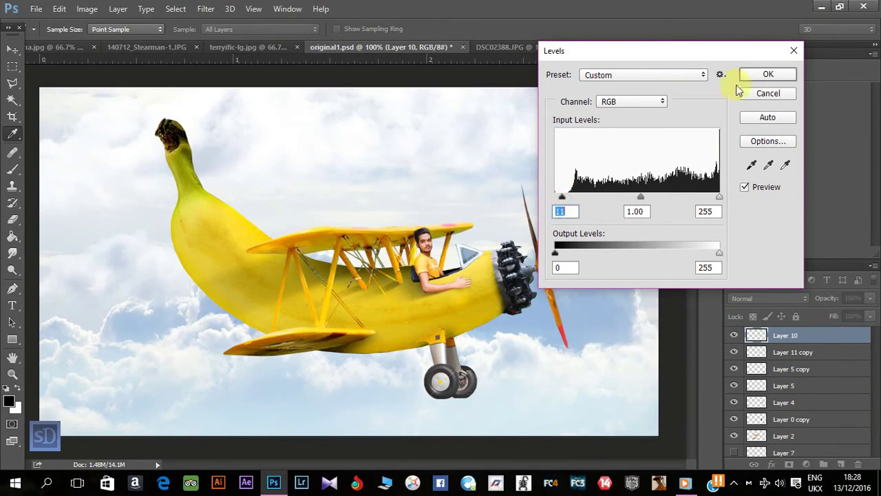
left_click(765, 75)
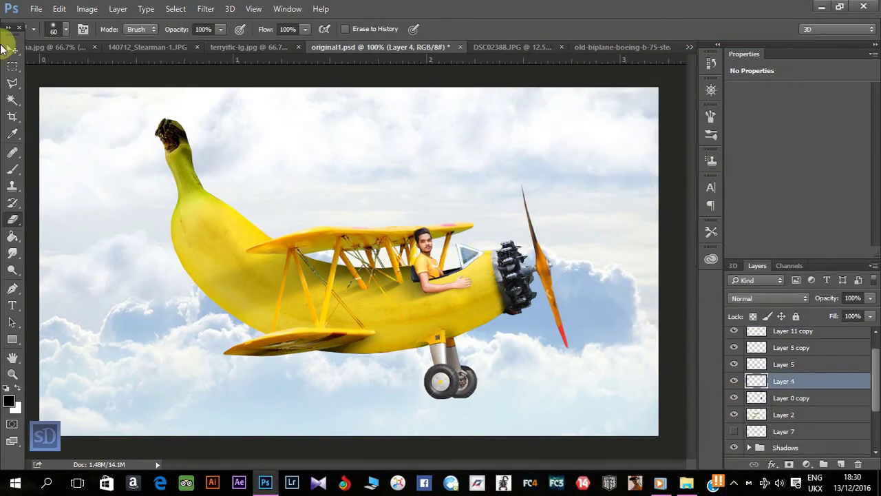
Duplicate the propeller, rotate the copy about 0.7°, and fade it to 63% opacity.
key("v")
key("ctrl+j")
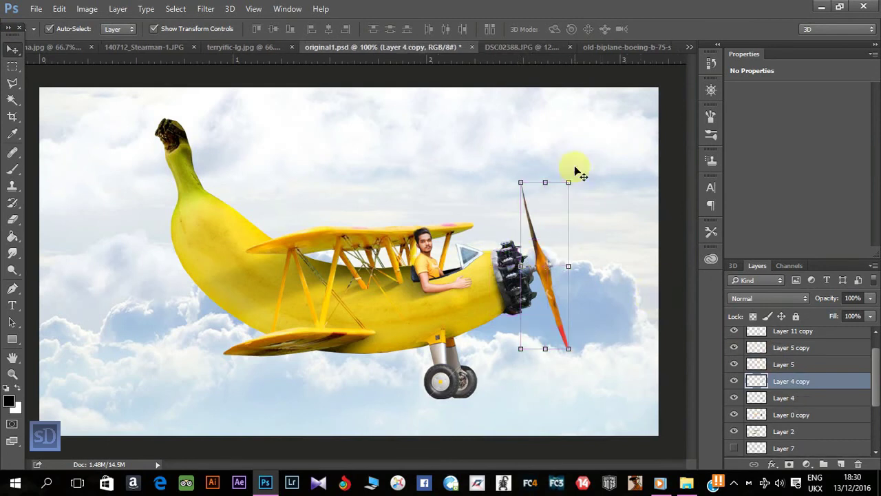
left_click_drag(574, 173, 576, 173)
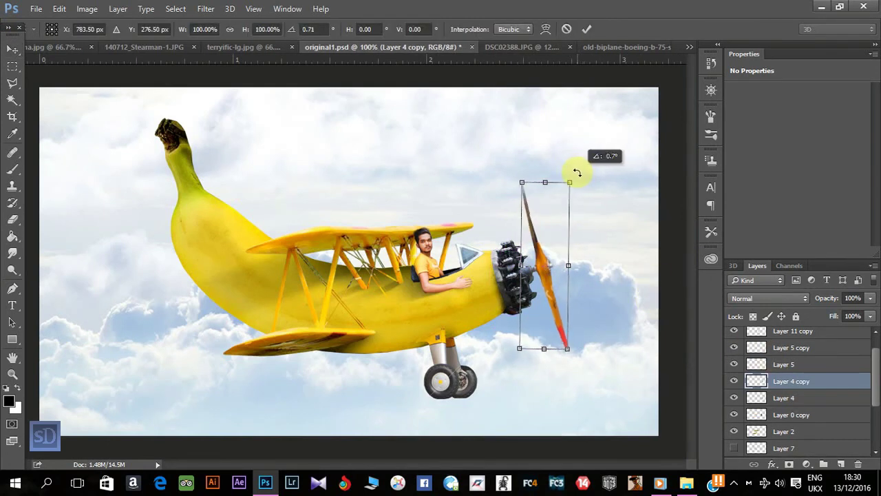
key("Return")
left_click(870, 298)
left_click_drag(869, 311, 848, 315)
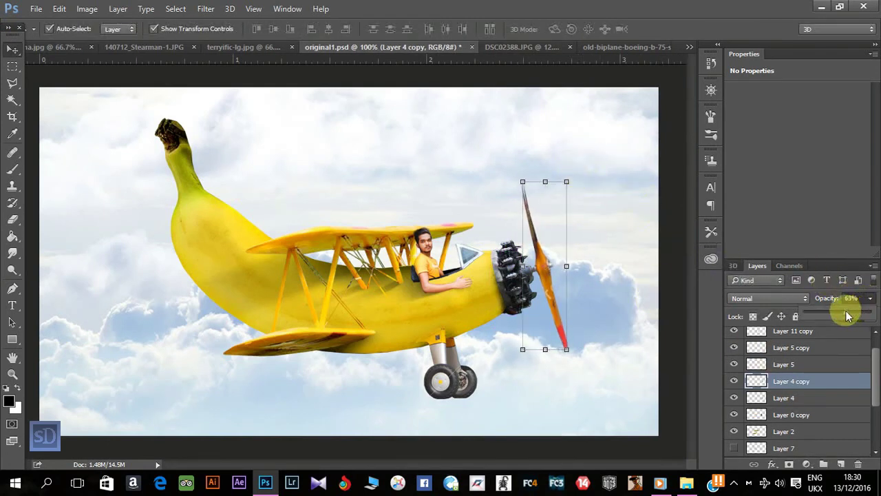
Add a second propeller copy rotated about 1.4° at 37% opacity.
key("ctrl+j")
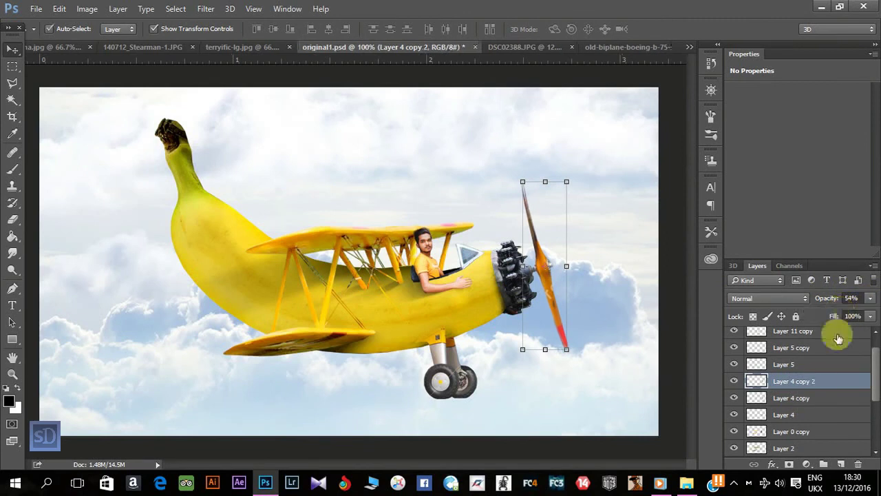
left_click_drag(807, 398, 807, 406)
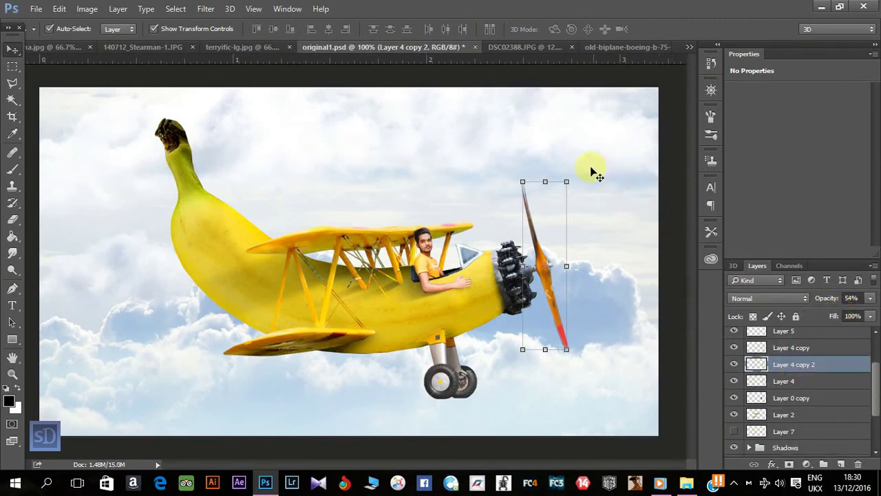
key("ctrl+t")
left_click_drag(572, 175, 576, 174)
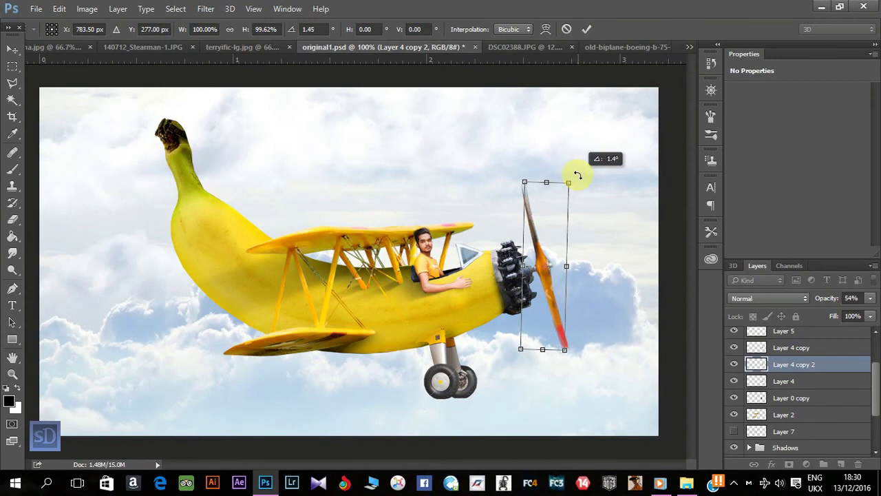
key("Return")
left_click(870, 298)
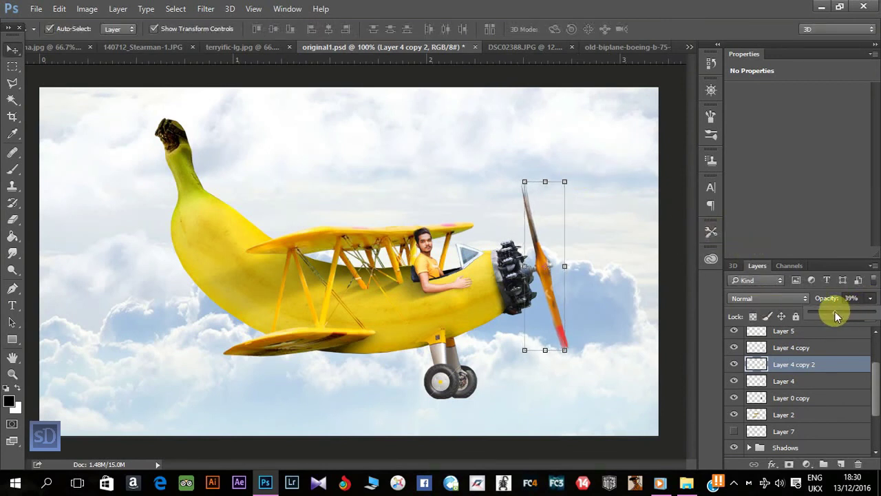
left_click_drag(834, 311, 833, 311)
Add a third propeller copy rotated about 1.5° at 22% opacity.
key("ctrl+j")
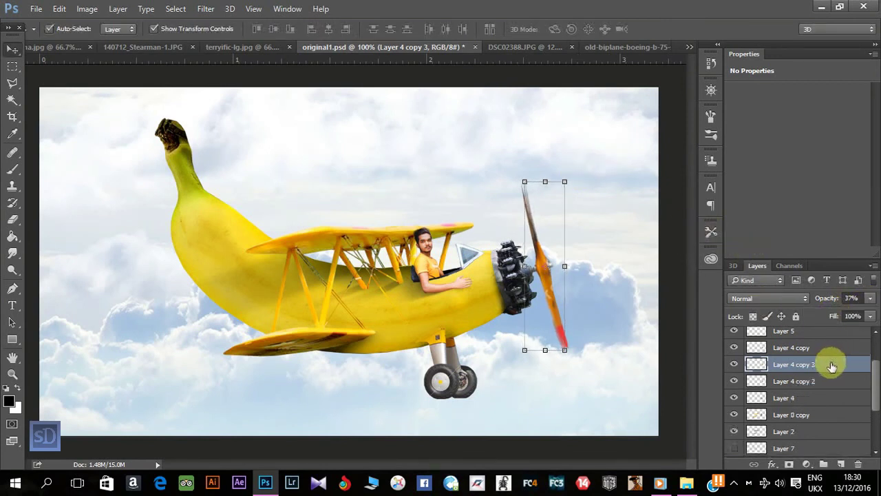
left_click_drag(831, 366, 833, 384)
key("ctrl+t")
left_click_drag(576, 172, 575, 176)
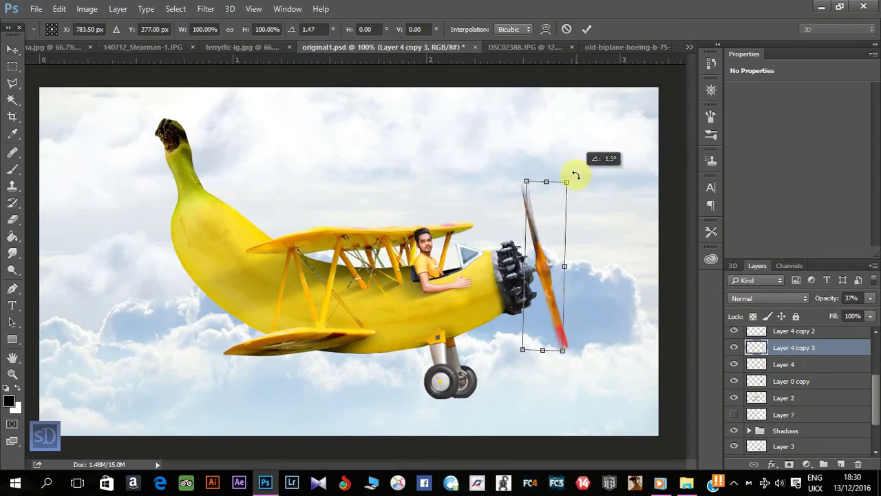
left_click(870, 298)
left_click_drag(826, 312, 823, 312)
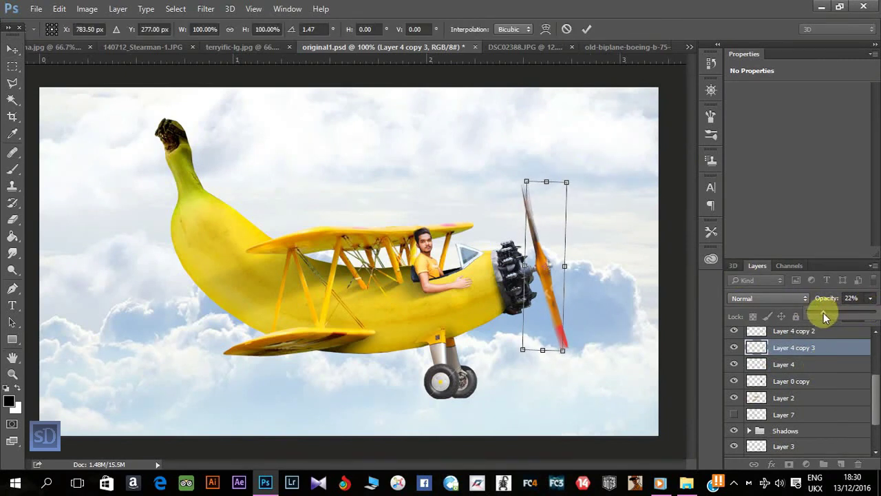
left_click(795, 366)
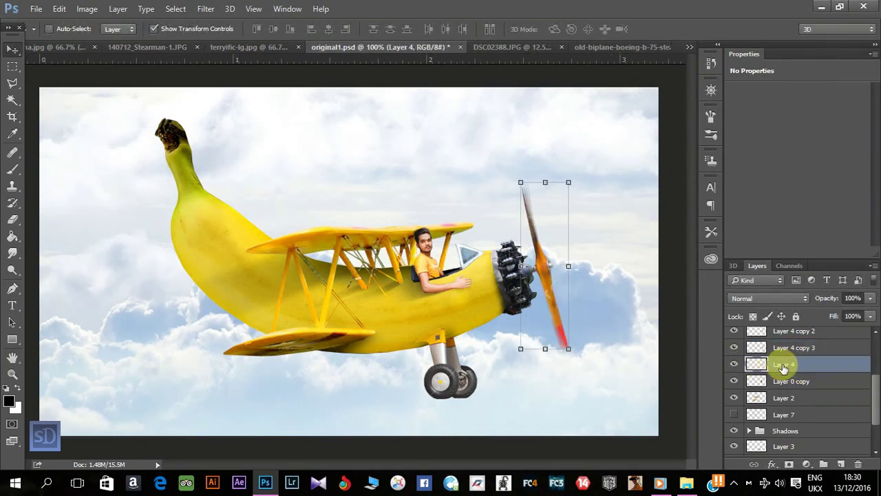
Duplicate Layer 4 and give the copy a Motion Blur at -27° angle, 11-pixel distance.
key("ctrl+j")
left_click(206, 8)
mouse_move(212, 152)
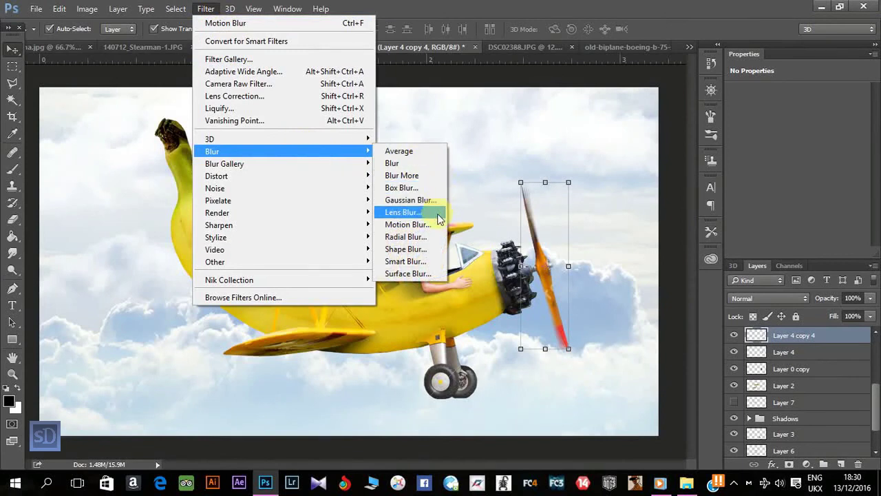
left_click(416, 224)
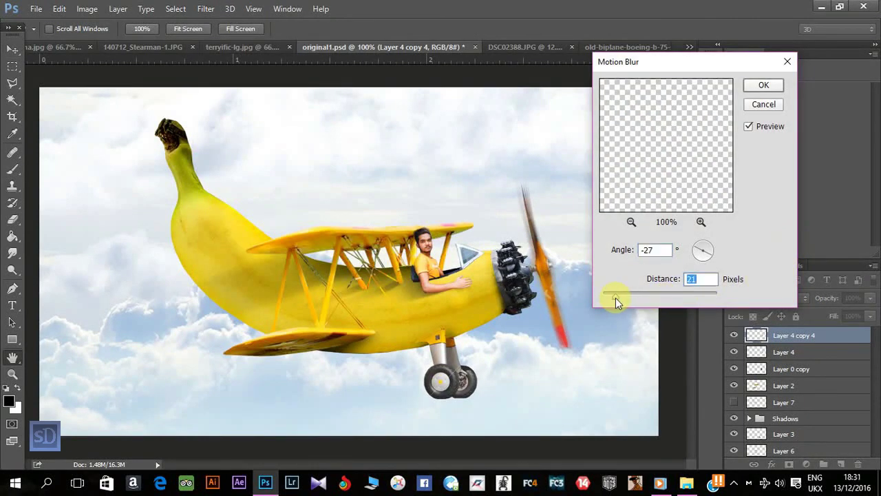
left_click_drag(615, 297, 607, 295)
left_click(763, 84)
key("v")
key("e")
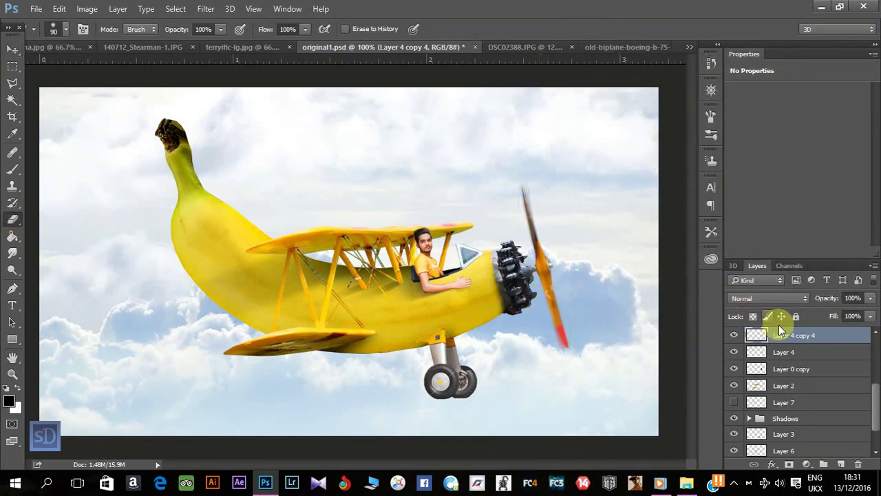
Select all the propeller layers and group them into Group 1.
scroll(815, 361, "up", 1)
left_click(815, 368)
scroll(819, 369, "up", 3)
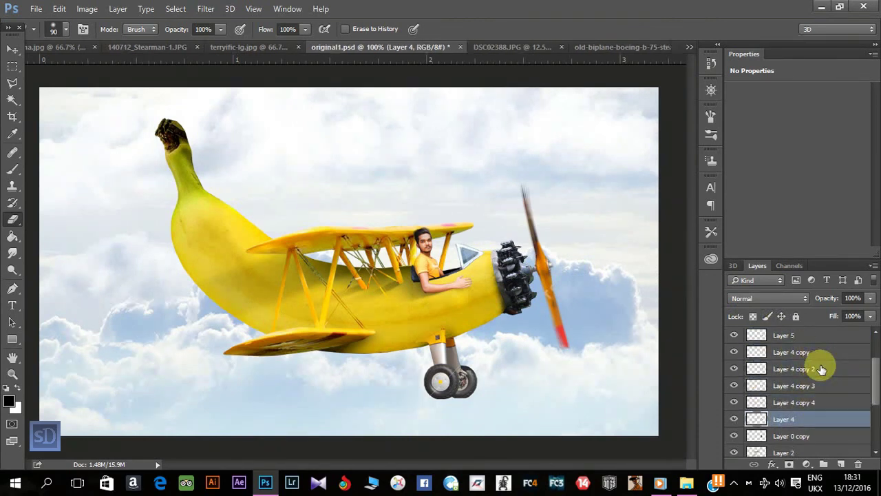
left_click(819, 353, "shift")
key("ctrl+g")
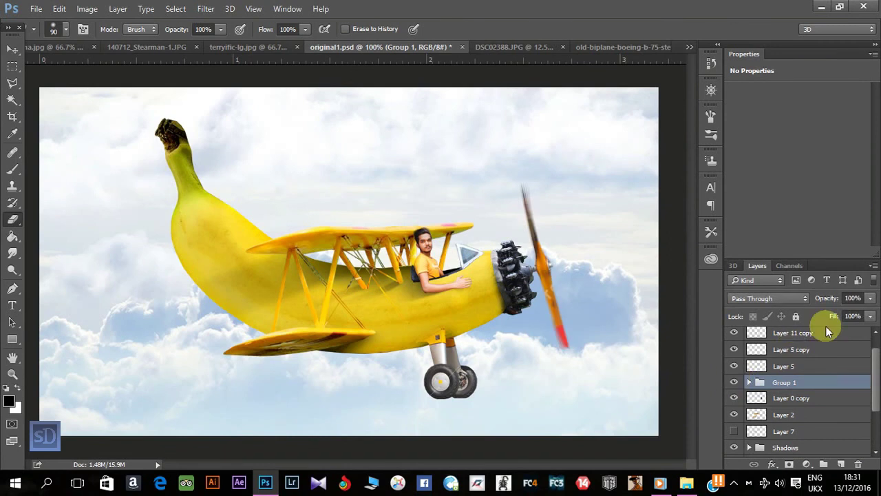
key("ctrl+minus")
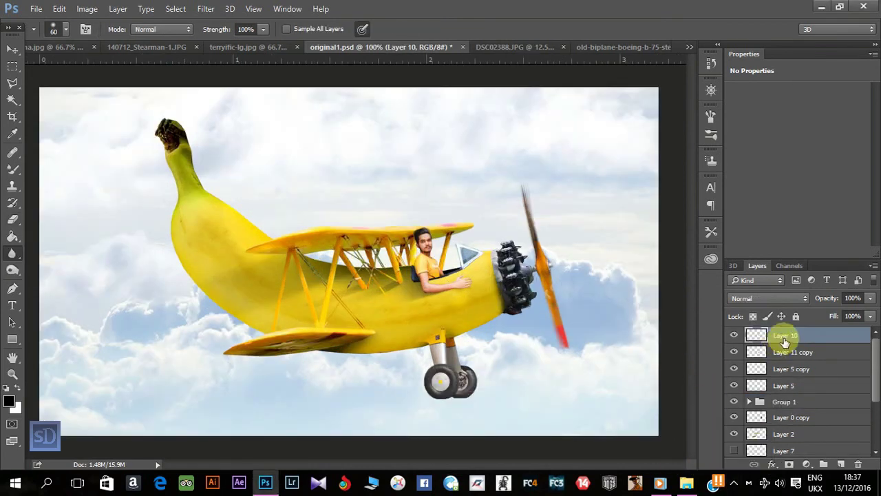
Duplicate every layer down to Background and merge the copies into Layer 10 copy.
scroll(805, 379, "down", 5)
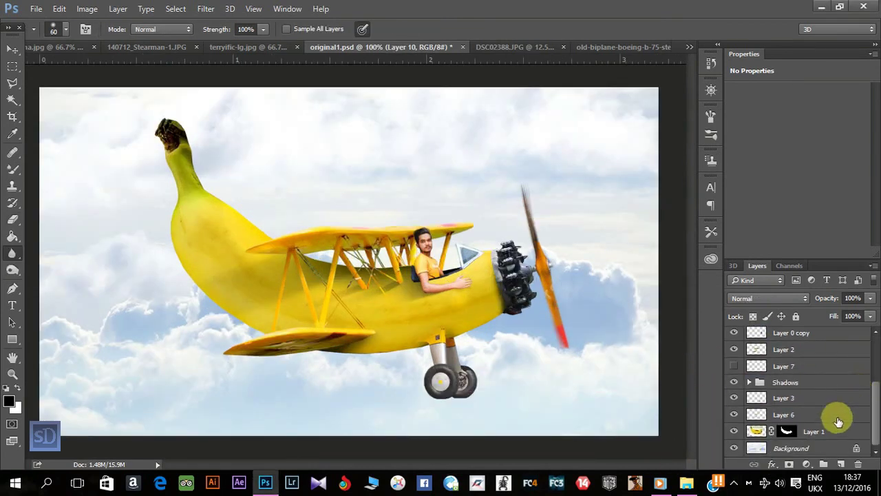
left_click(822, 446, "shift")
key("ctrl+j")
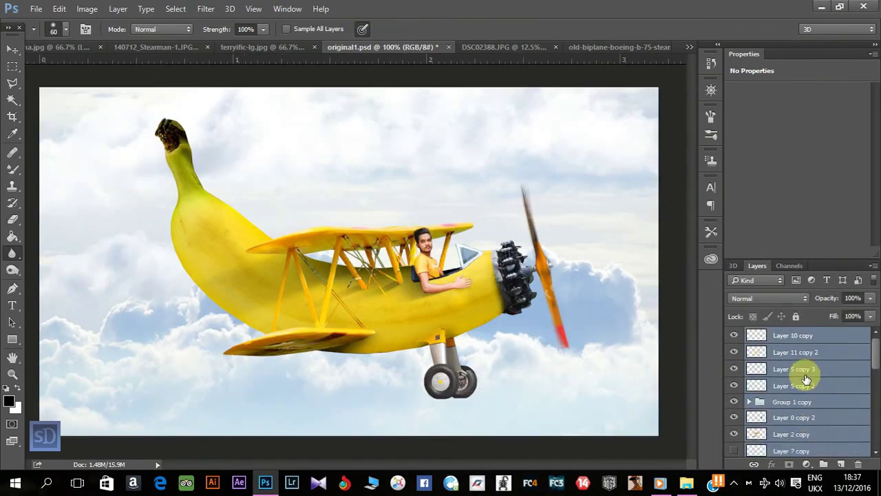
right_click(813, 413)
left_click(564, 484)
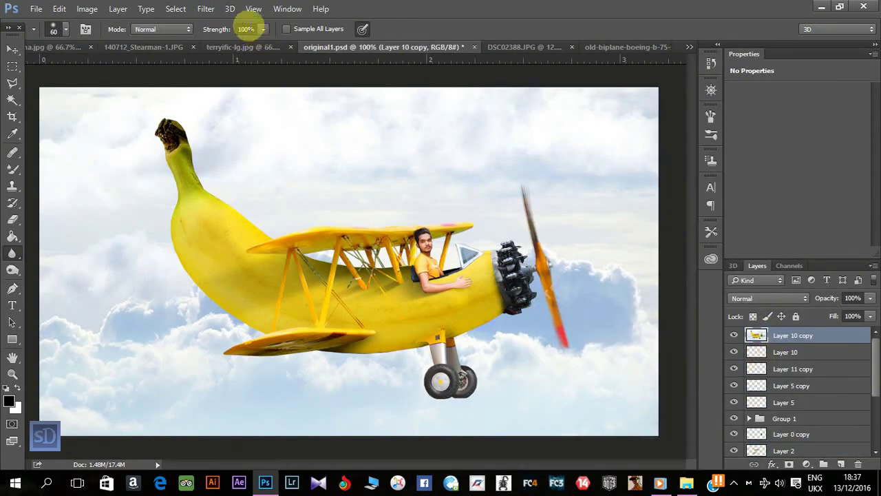
left_click(205, 8)
Apply Color Efex Pro 4's Detail Extractor to the merged Layer 10 copy.
left_click(417, 294)
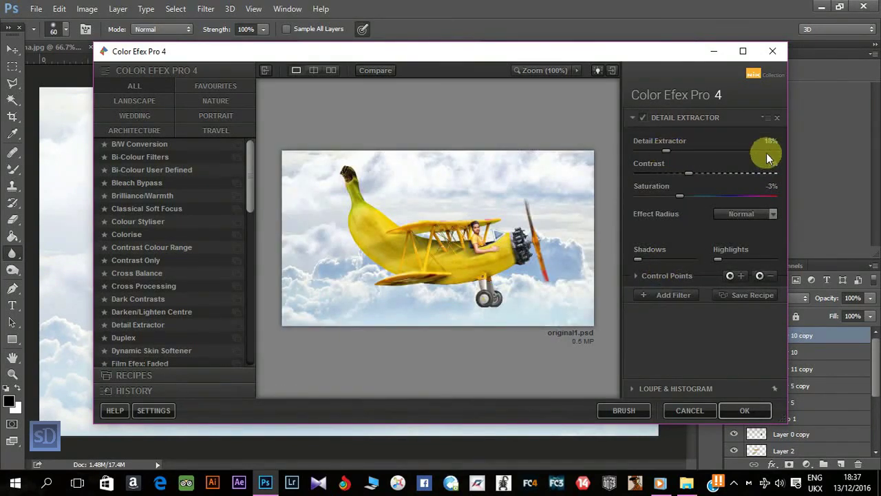
left_click(736, 412)
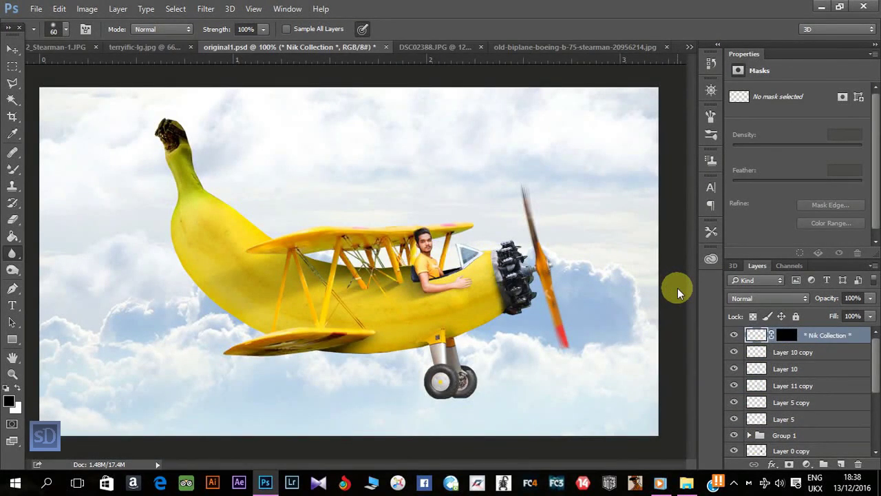